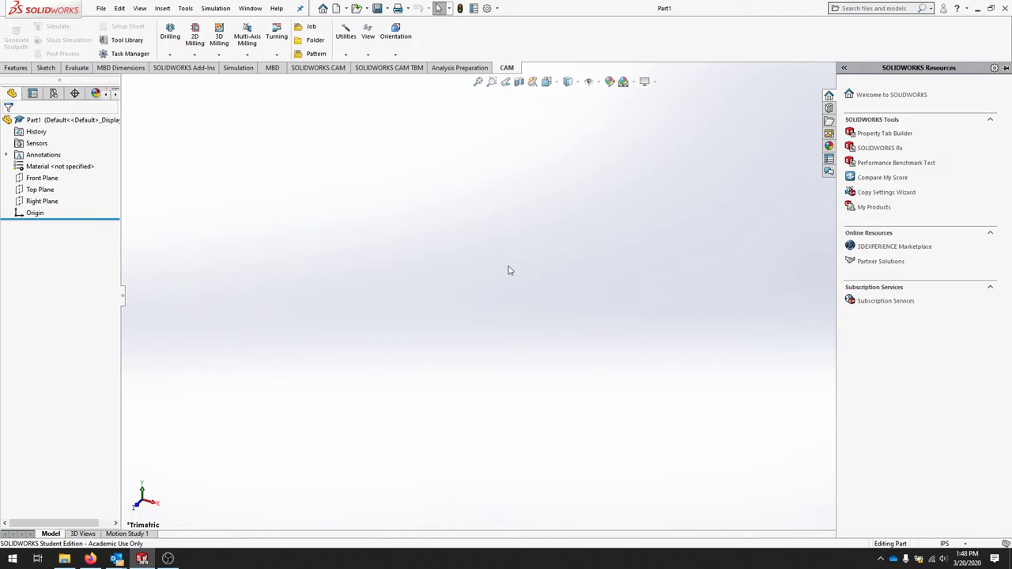
# - Keep the document units at IPS and collapse the SOLIDWORKS Resources pane
pyautogui.click(948, 544)
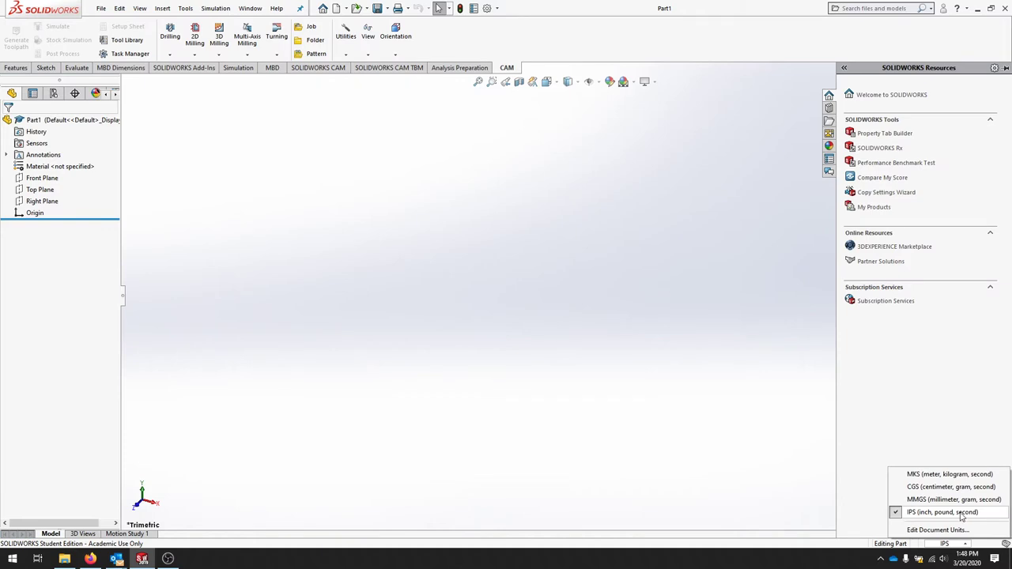
pyautogui.click(403, 373)
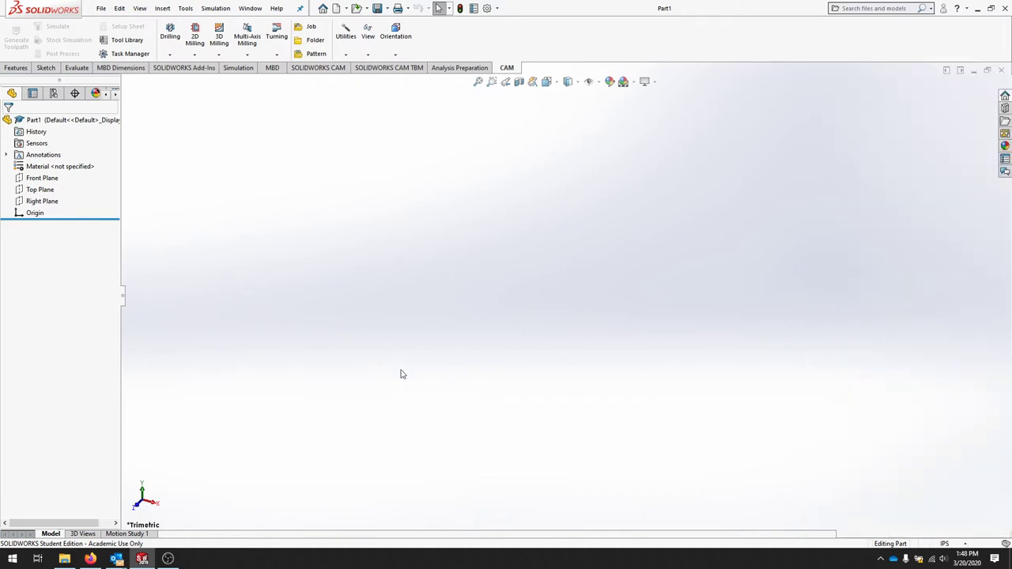
# - Show the Front, Top and Right planes in the graphics area
pyautogui.click(42, 178)
pyautogui.keyDown('shift'); pyautogui.click(43, 202); pyautogui.keyUp('shift')
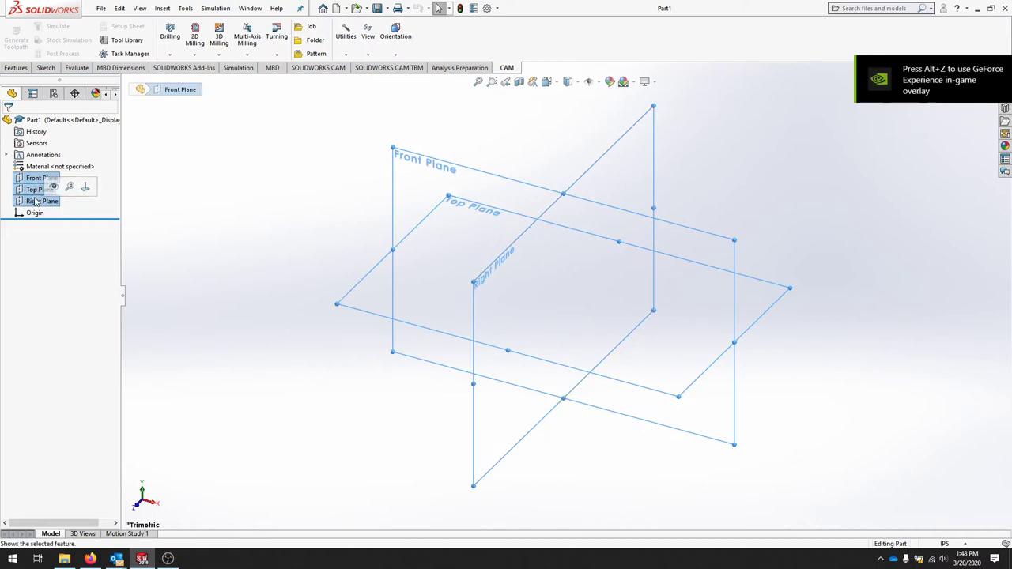
pyautogui.click(53, 186)
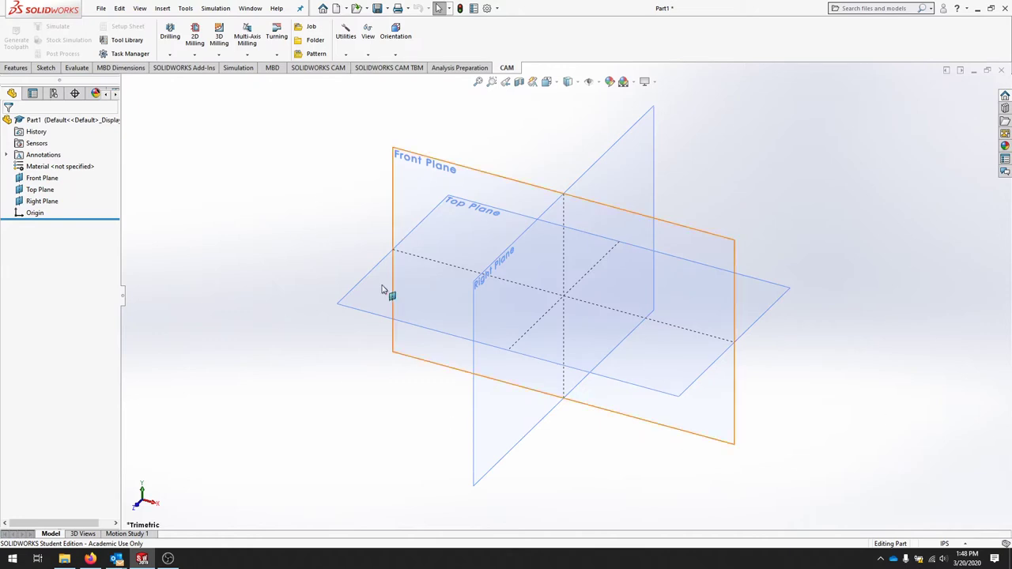
# - Hide the origin and then show it again
pyautogui.rightClick(36, 215)
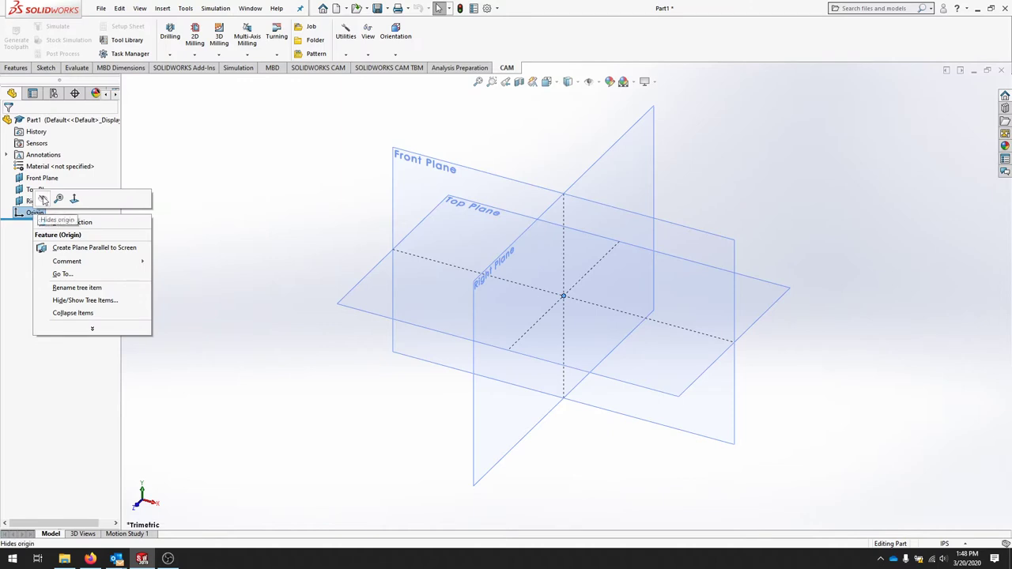
pyautogui.click(44, 201)
pyautogui.rightClick(42, 212)
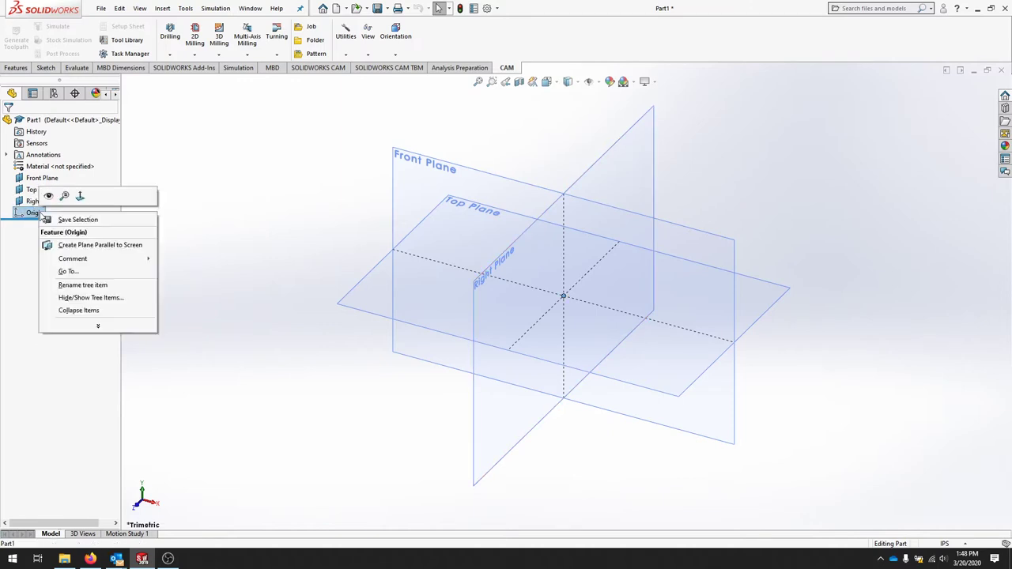
pyautogui.click(49, 198)
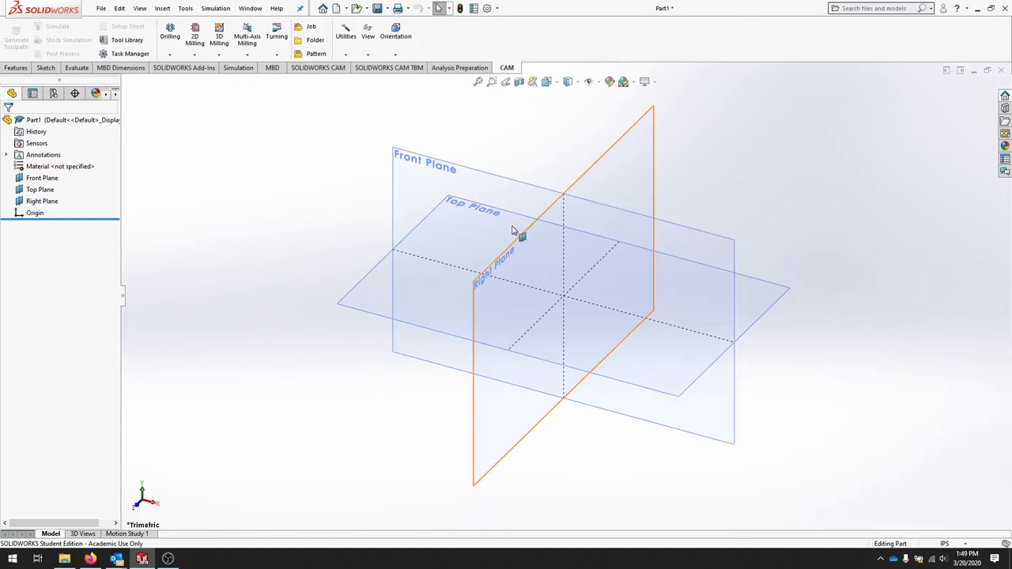
# - Sketch a corner rectangle about 3.65 in wide around the origin on the Top Plane
pyautogui.click(45, 68)
pyautogui.click(15, 33)
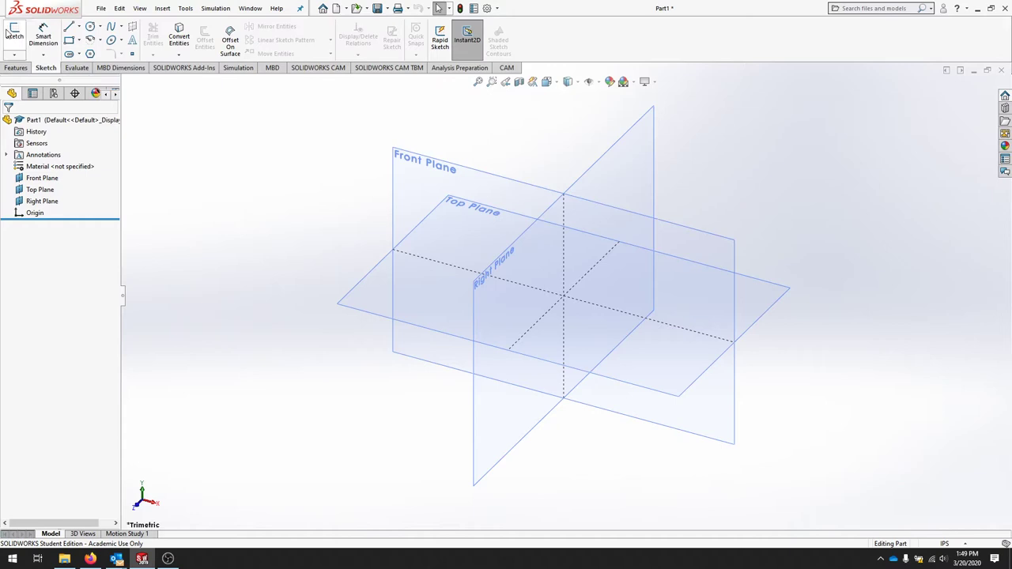
pyautogui.click(371, 310)
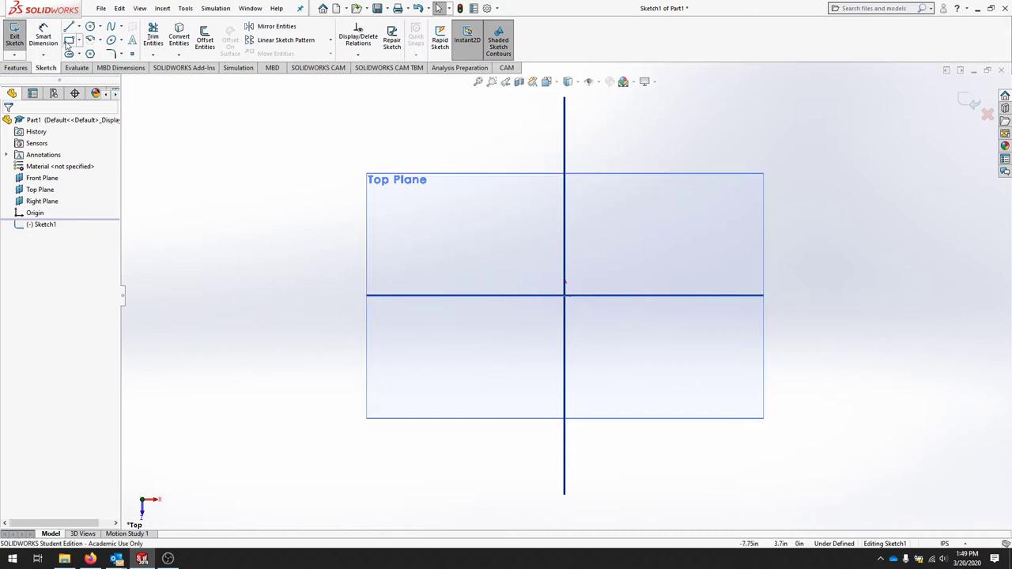
pyautogui.click(70, 40)
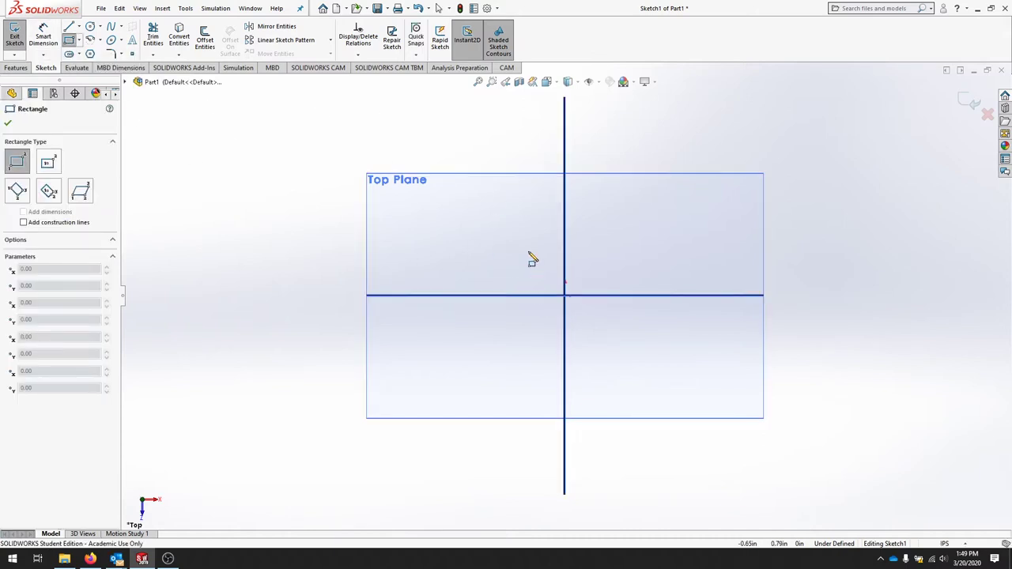
pyautogui.click(473, 227)
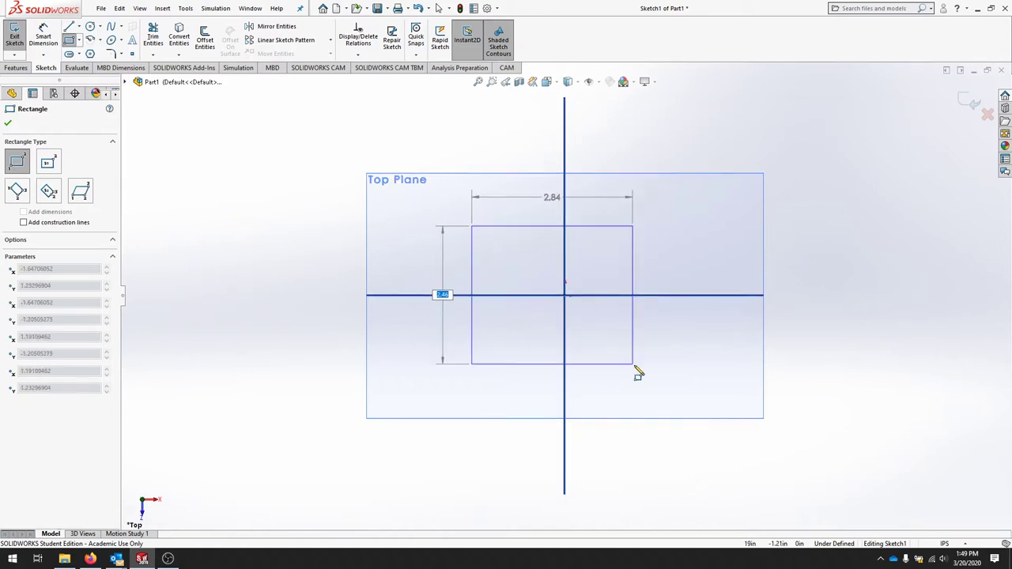
pyautogui.click(679, 367)
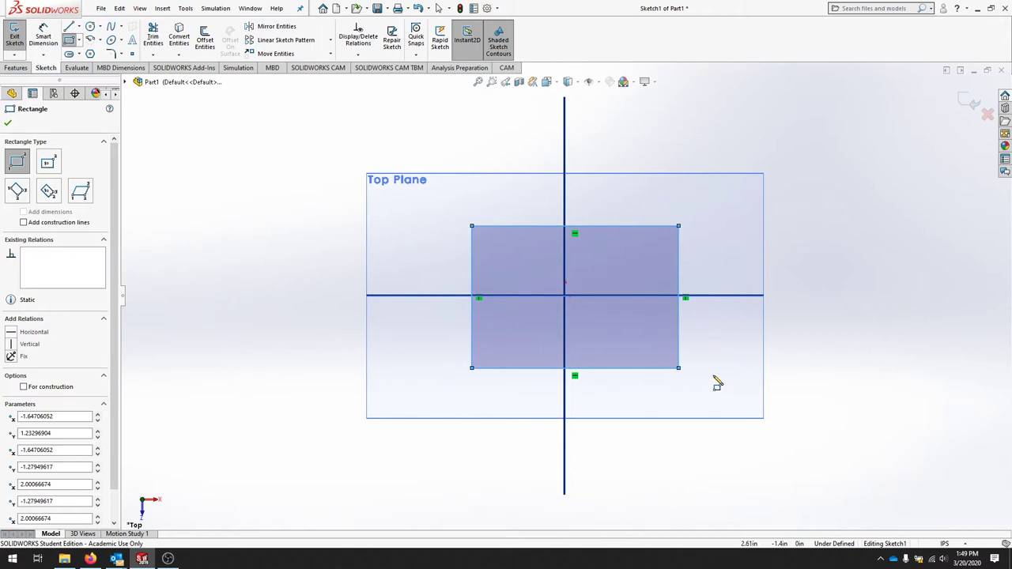
# - Dimension the rectangle's top edge to 3 in and its right edge to 2 in
pyautogui.click(43, 37)
pyautogui.click(543, 227)
pyautogui.click(545, 208)
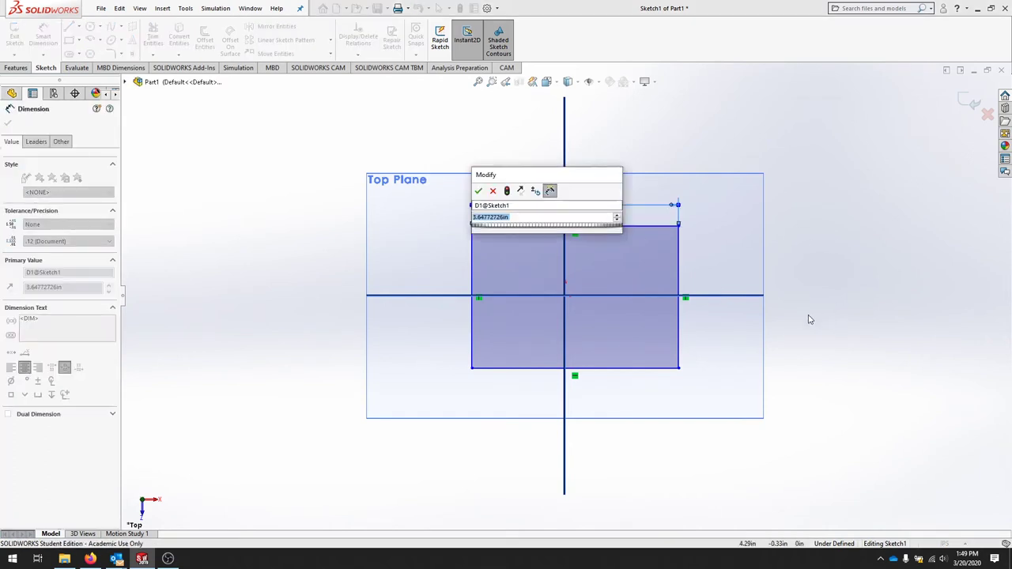
pyautogui.write('3')
pyautogui.press('Return')
pyautogui.click(677, 268)
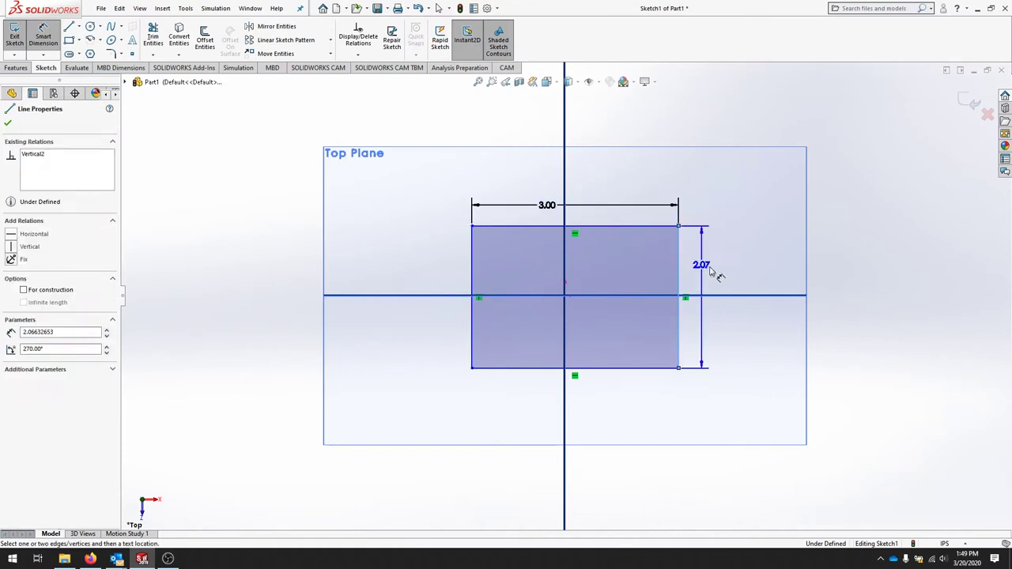
pyautogui.click(761, 261)
pyautogui.write('2')
pyautogui.press('Return')
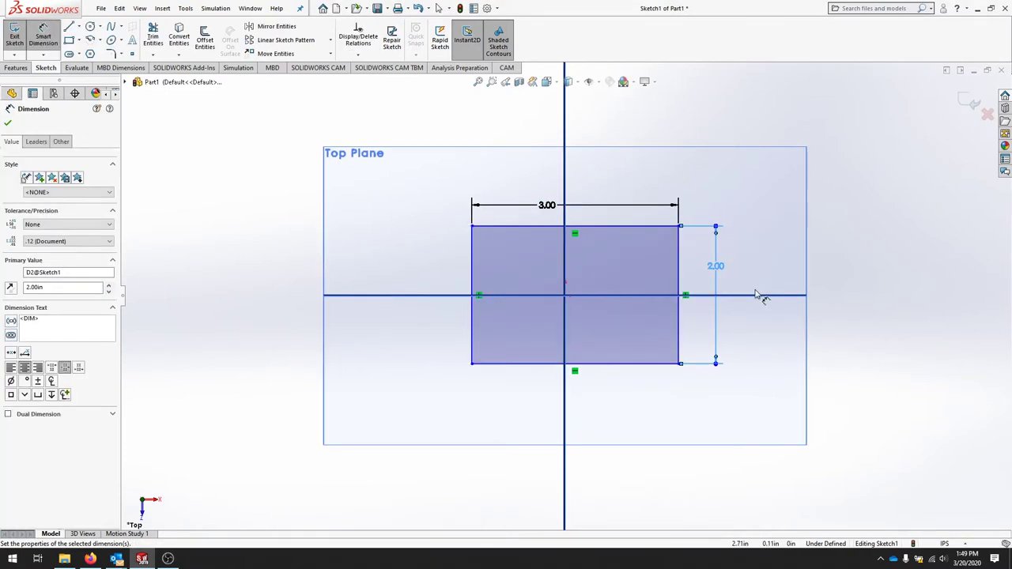
# - Add 0.25 in sketch fillets to the rectangle's top-left, bottom-left, bottom-right and top-right corners
pyautogui.click(111, 55)
pyautogui.click(61, 224)
pyautogui.write('.25')
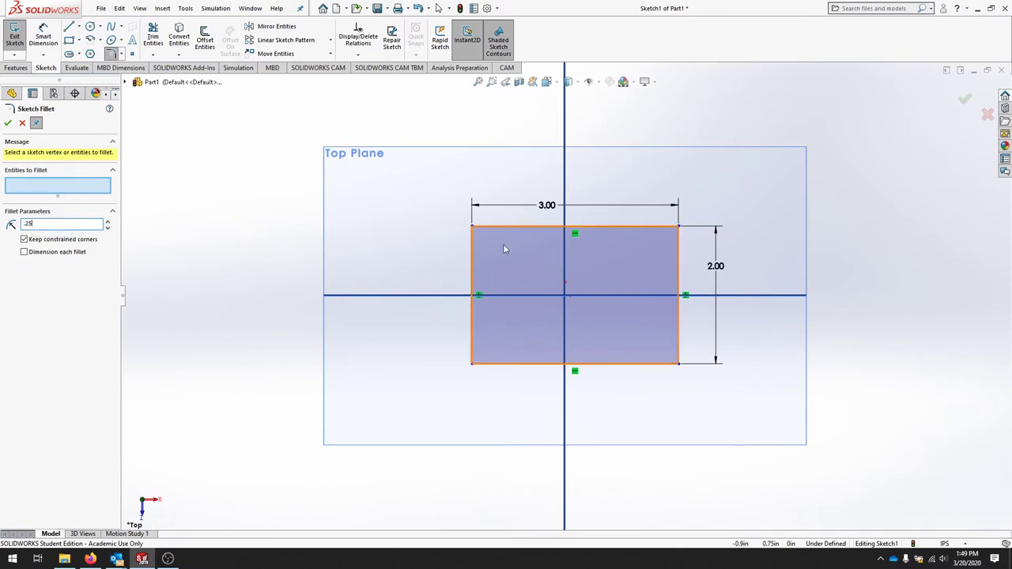
pyautogui.click(491, 229)
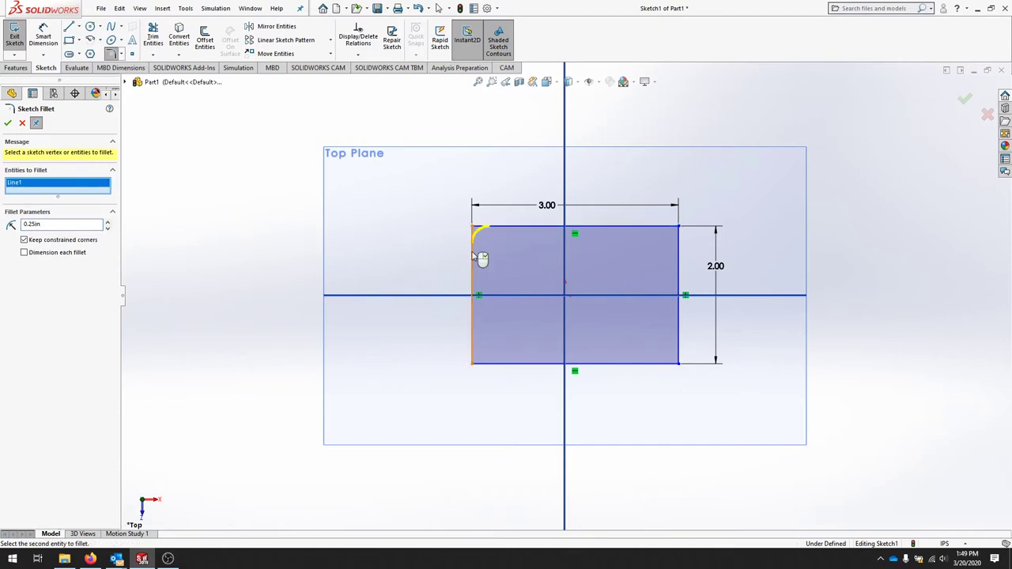
pyautogui.click(474, 338)
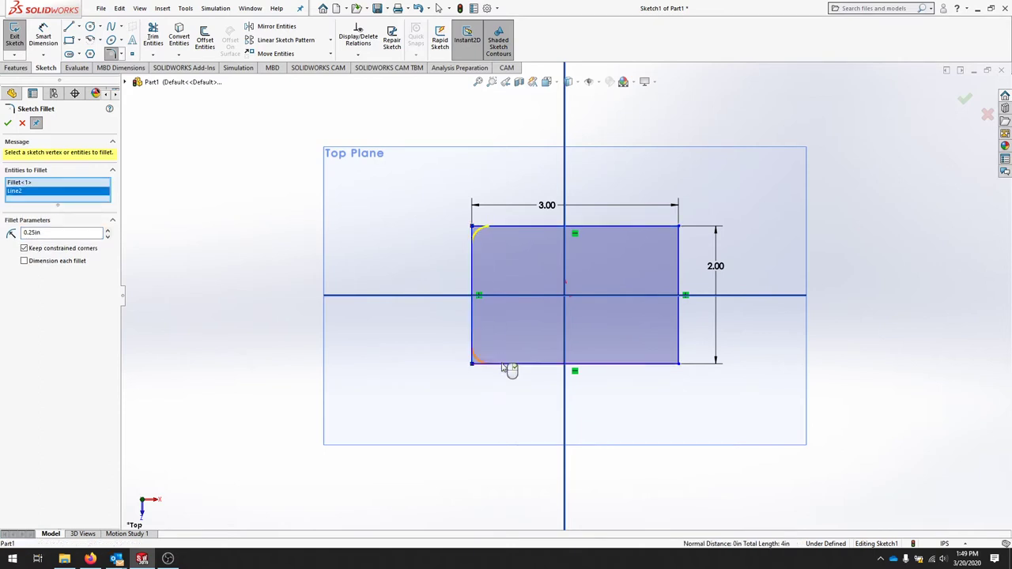
pyautogui.click(659, 366)
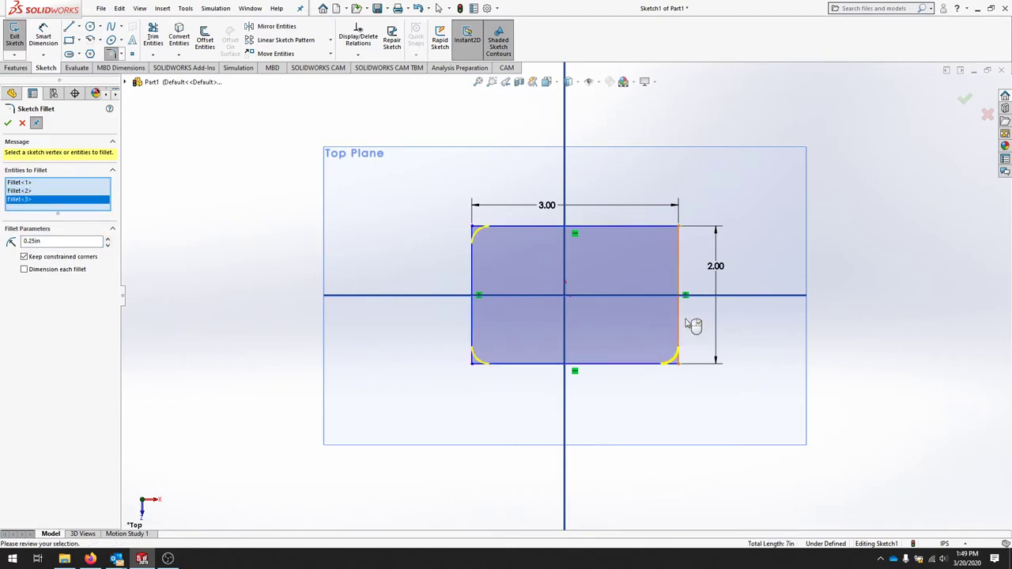
pyautogui.click(678, 265)
pyautogui.click(646, 227)
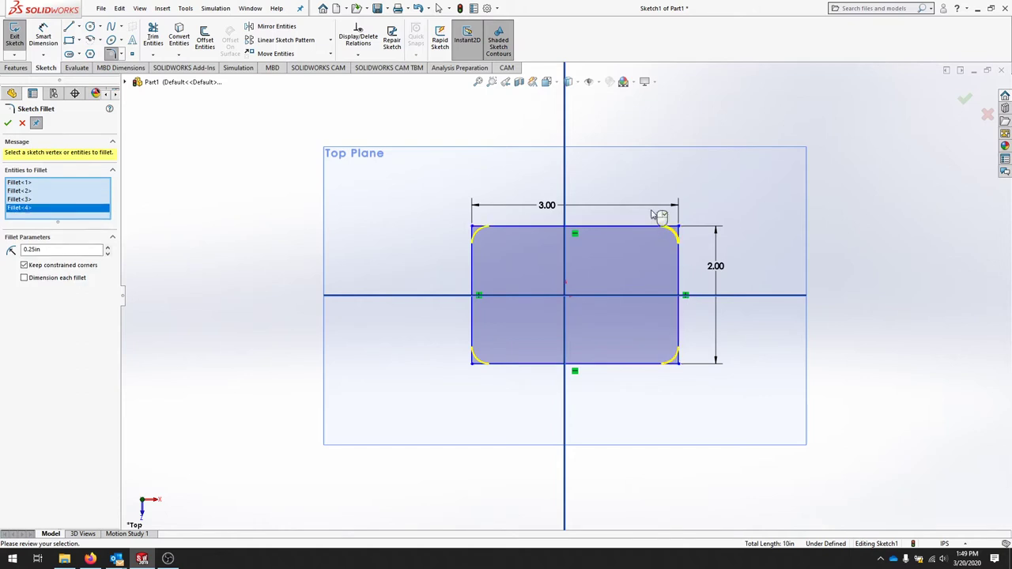
pyautogui.click(8, 124)
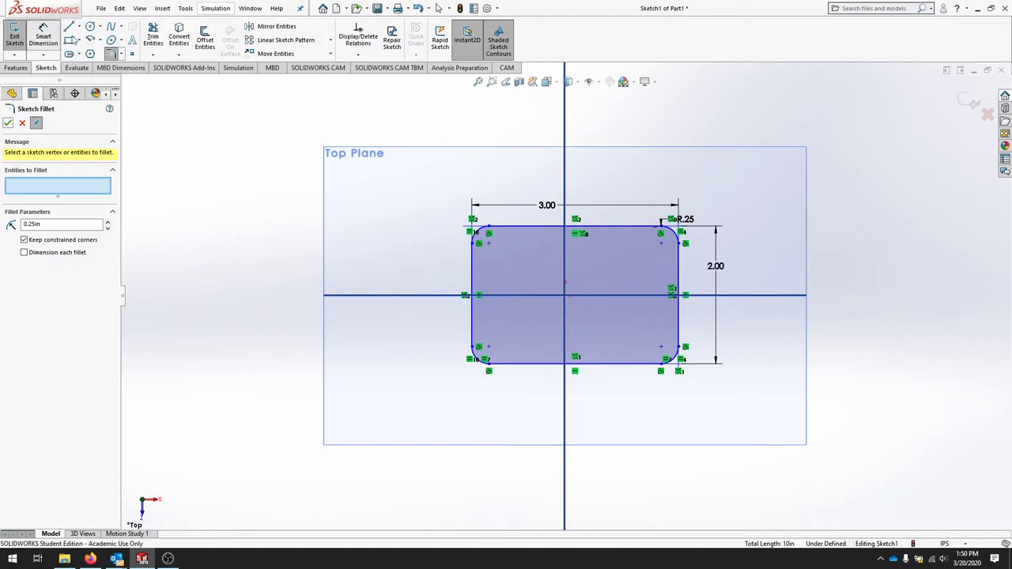
# - Dimension the origin to the right edge as the width dimension divided by 2 (1.50 in)
pyautogui.click(43, 35)
pyautogui.click(679, 280)
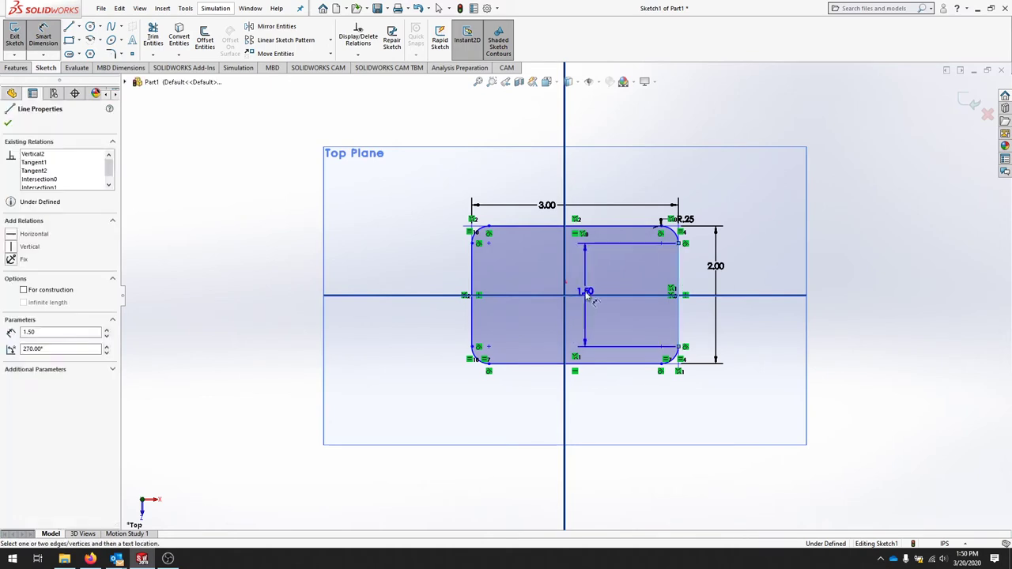
pyautogui.click(567, 297)
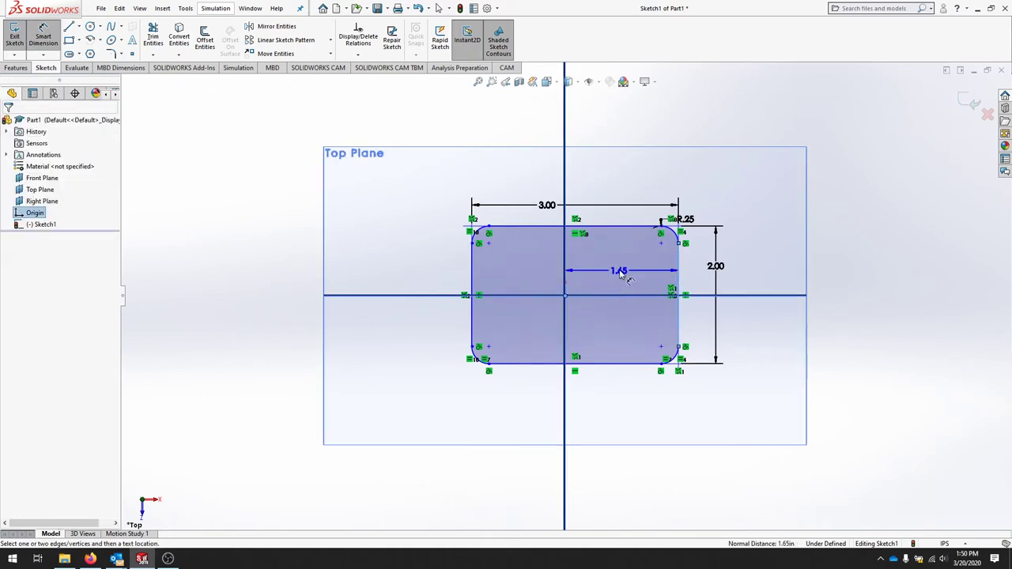
pyautogui.click(626, 281)
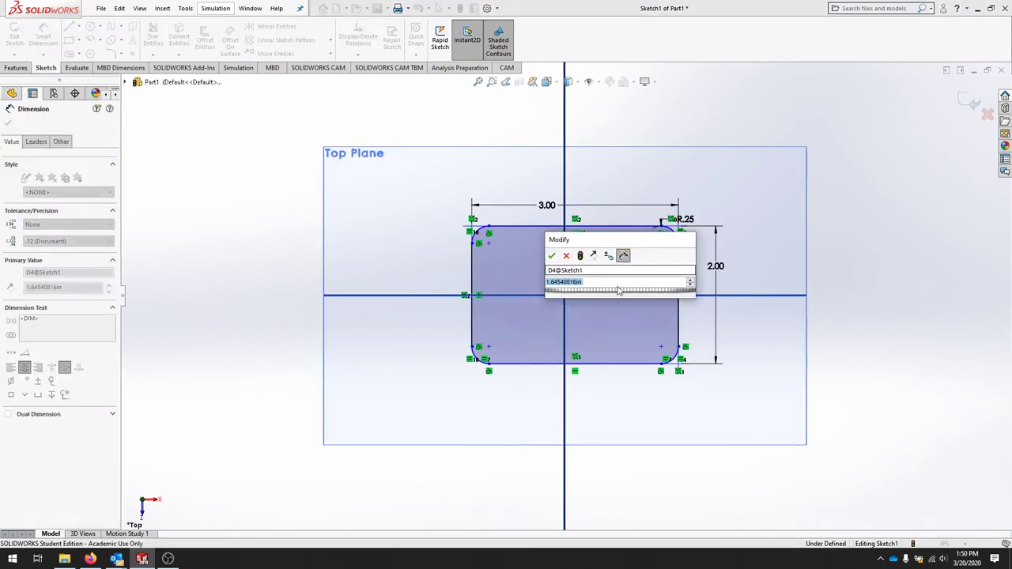
pyautogui.write('=')
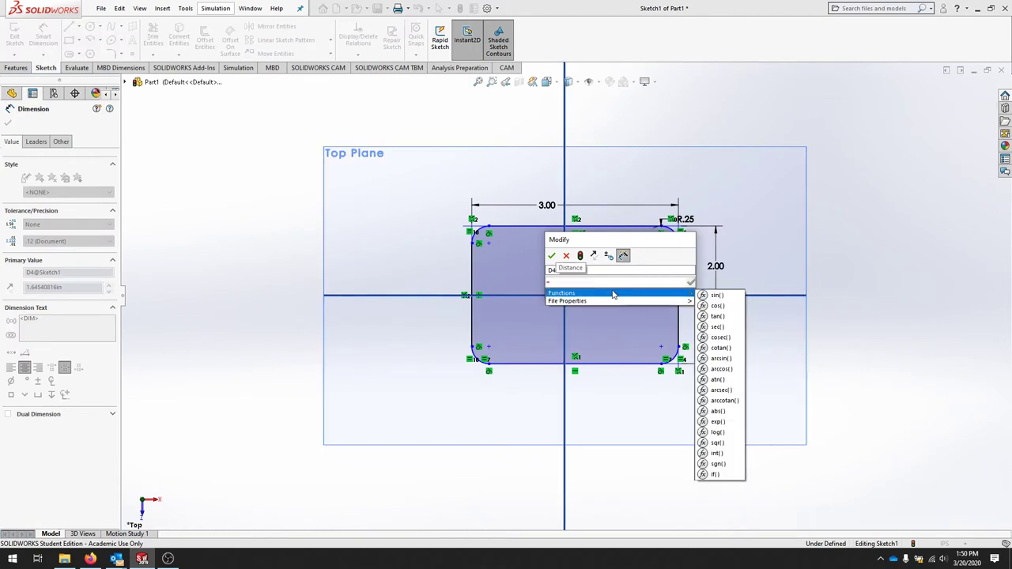
pyautogui.click(546, 205)
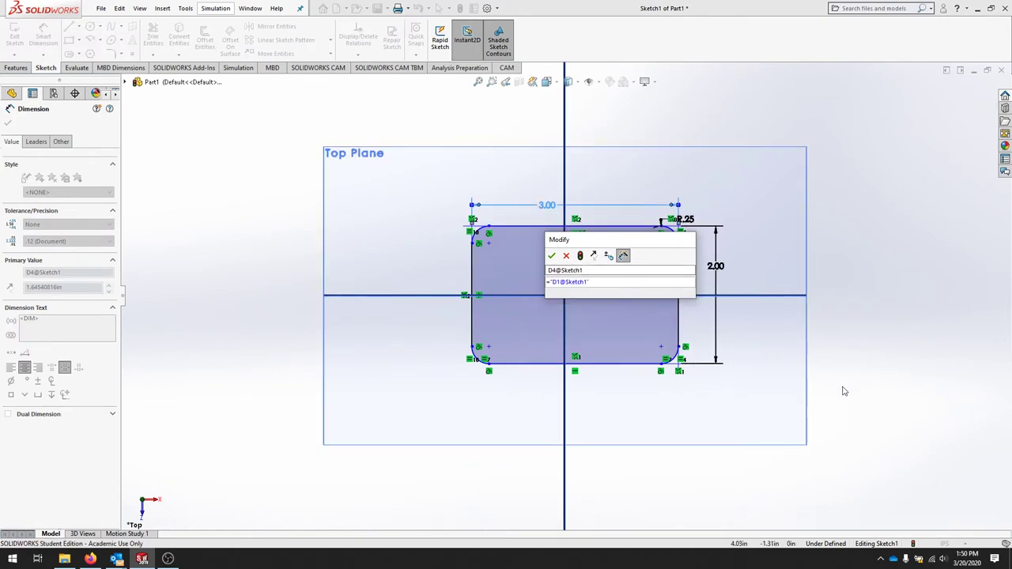
pyautogui.write('/2')
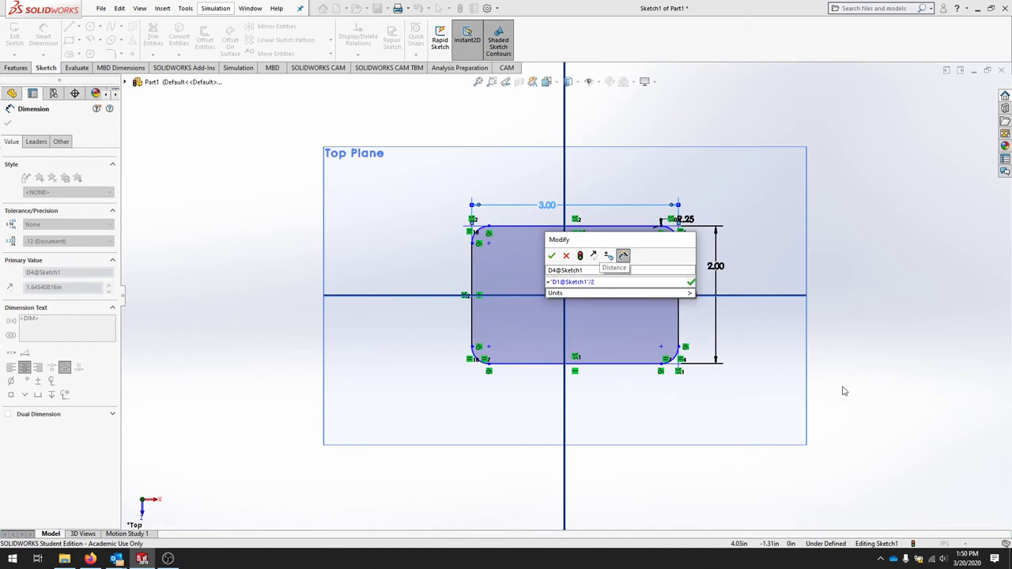
pyautogui.press('Return')
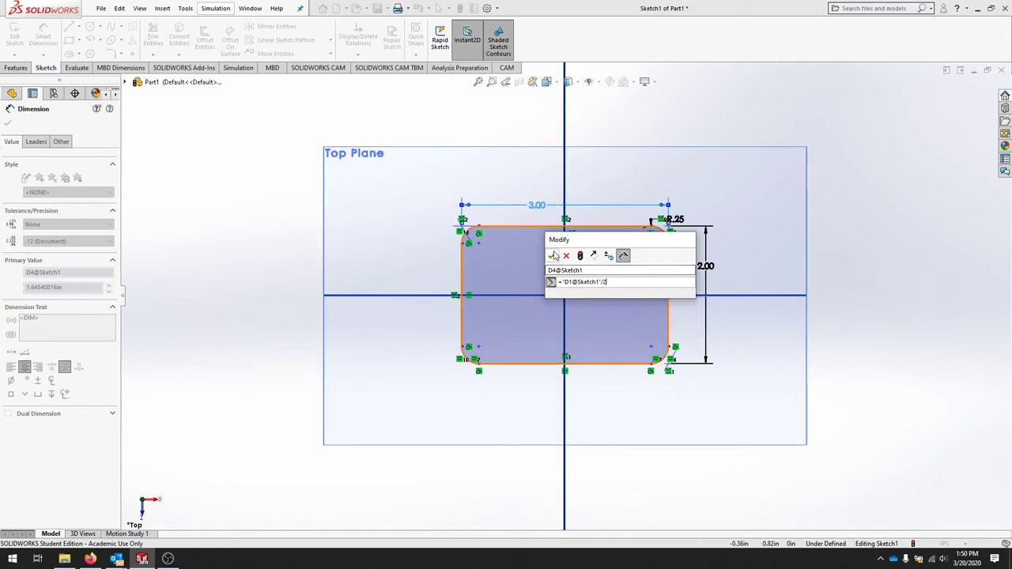
pyautogui.click(571, 271)
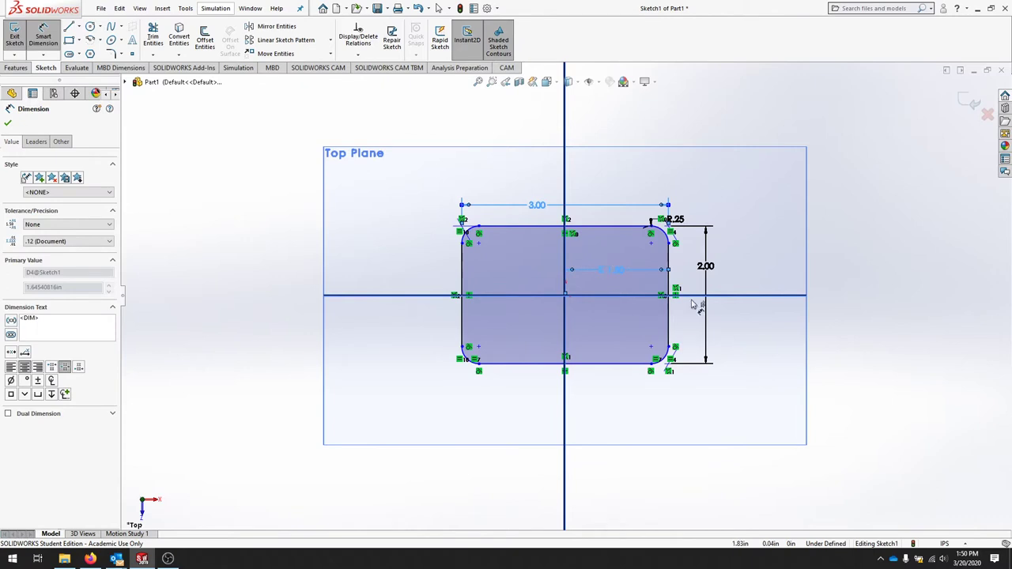
# - Dimension the origin to the top edge as the height dimension divided by 2 (1.00 in)
pyautogui.click(565, 298)
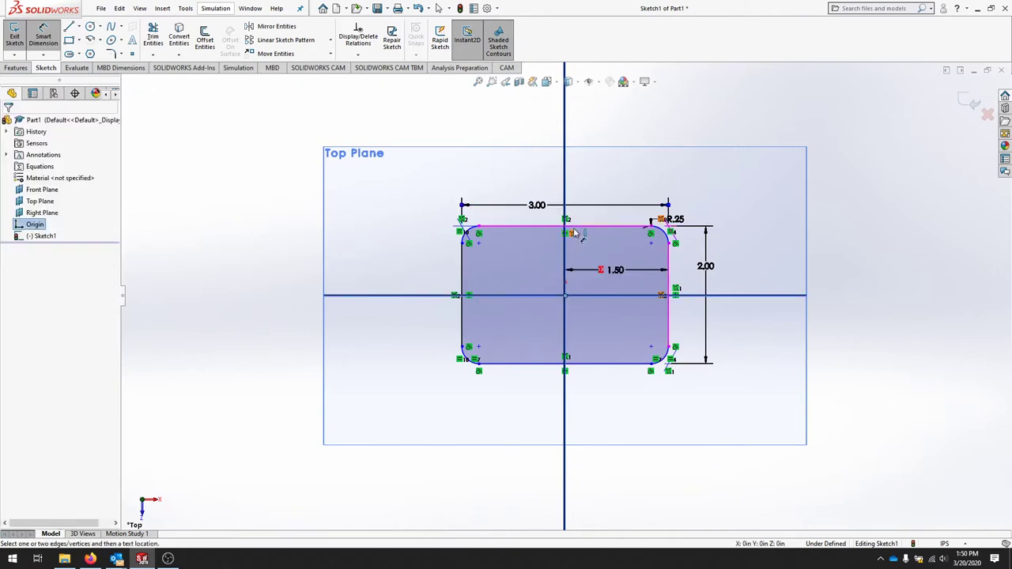
pyautogui.click(589, 227)
pyautogui.click(534, 261)
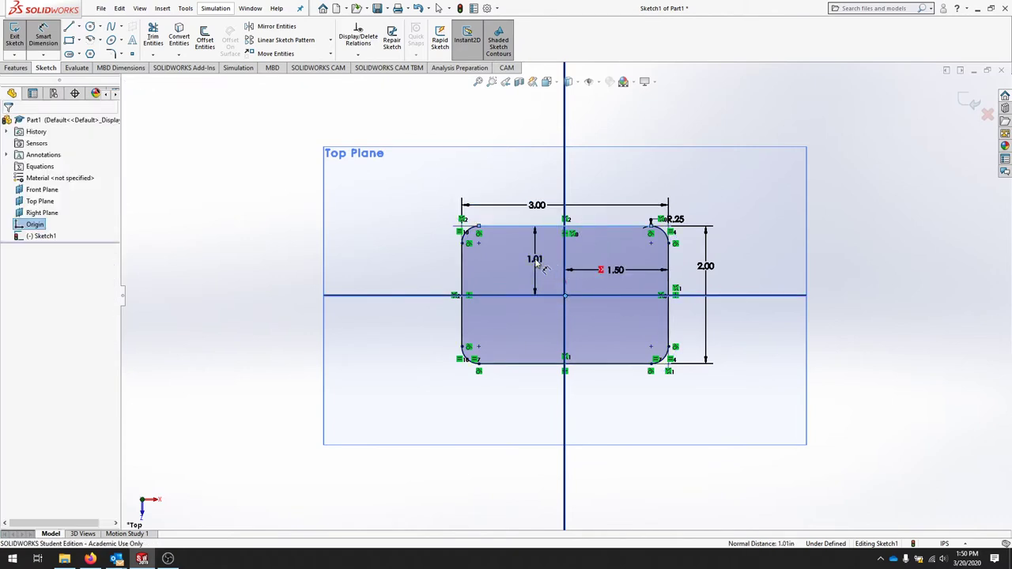
pyautogui.write('=')
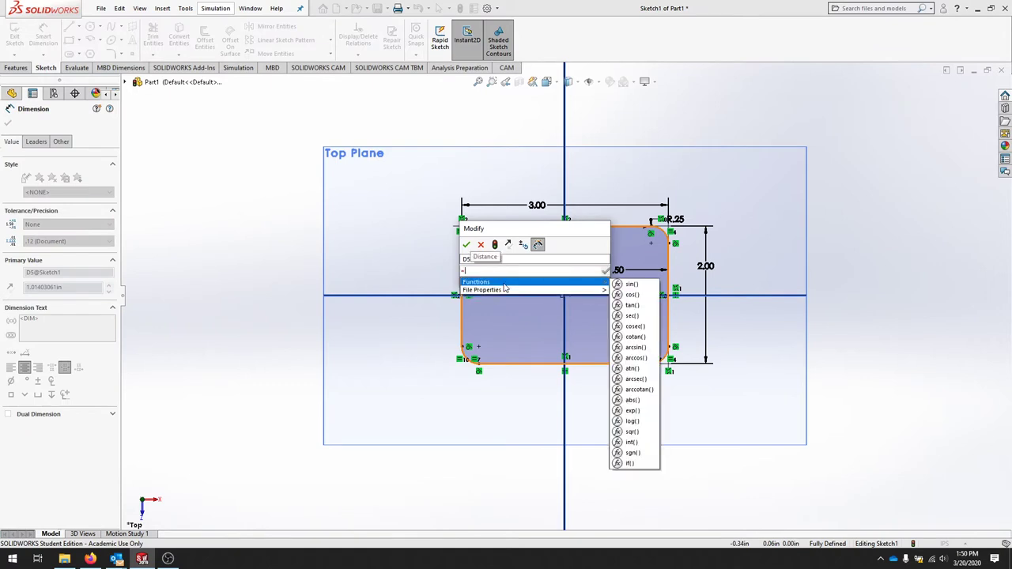
pyautogui.click(709, 269)
pyautogui.write('/2')
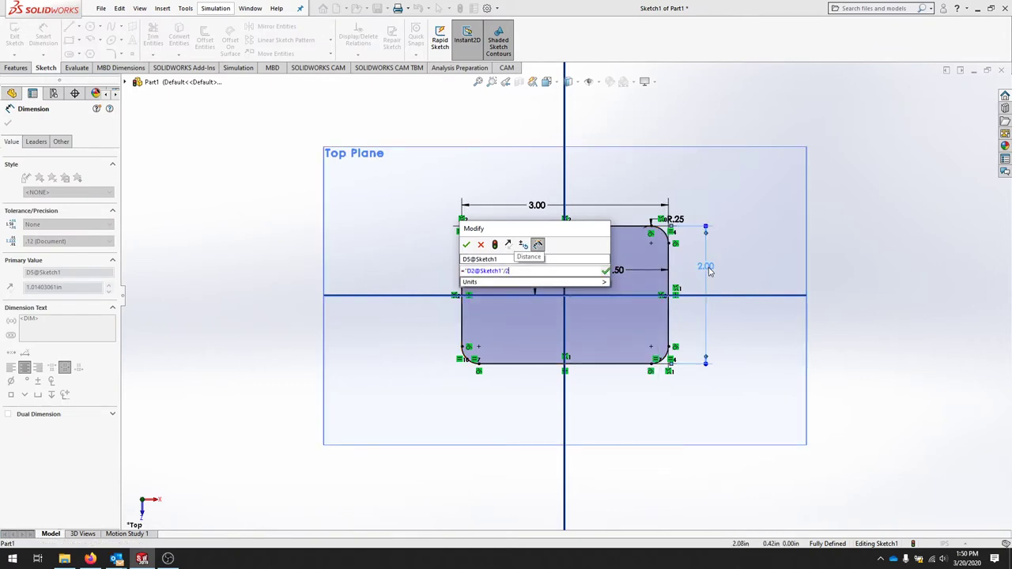
pyautogui.click(467, 245)
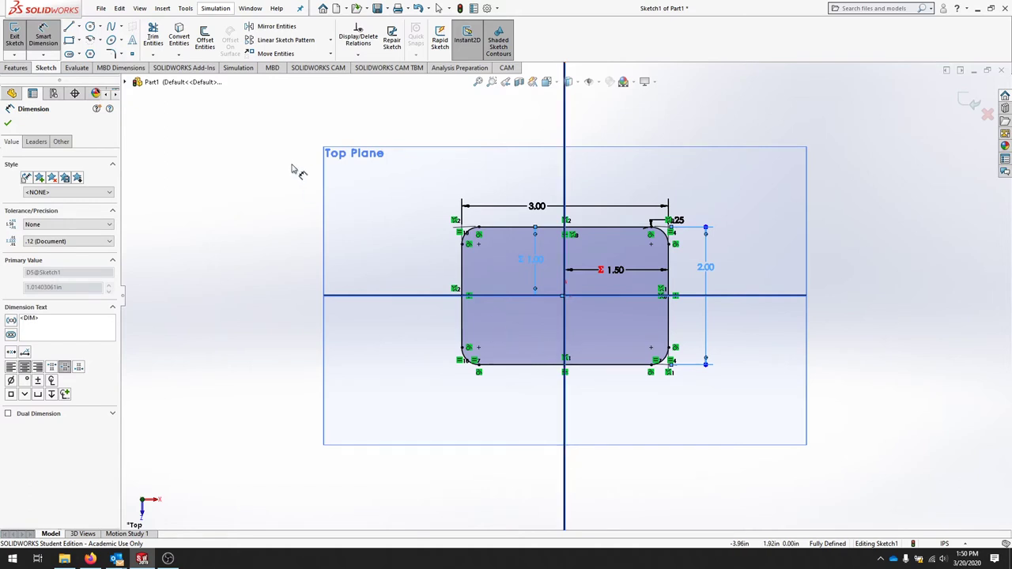
# - Draw a circle on the top-left fillet centre and dimension its diameter to 0.25 in
pyautogui.click(91, 26)
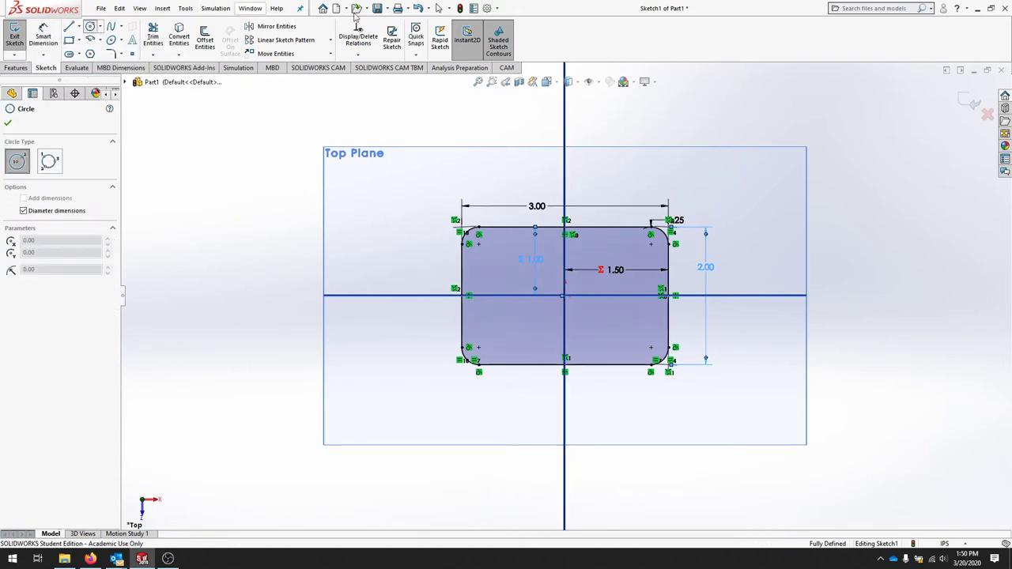
pyautogui.click(478, 244)
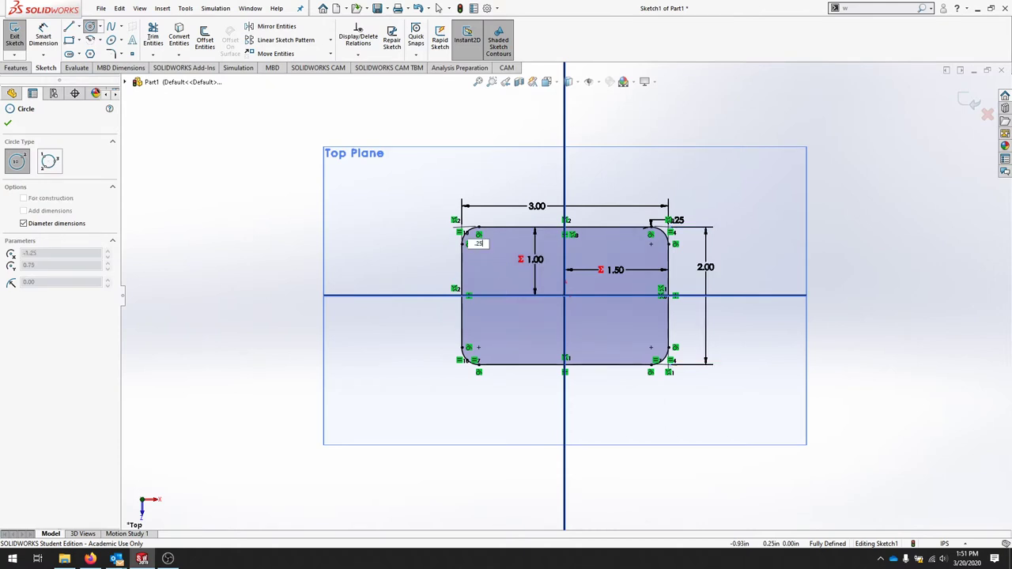
pyautogui.click(485, 245)
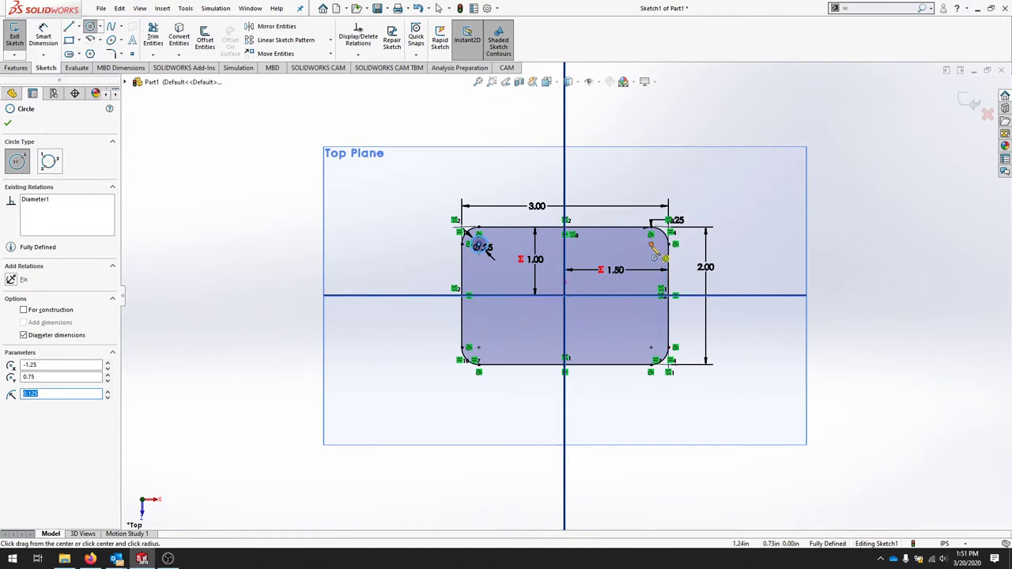
pyautogui.press('Escape')
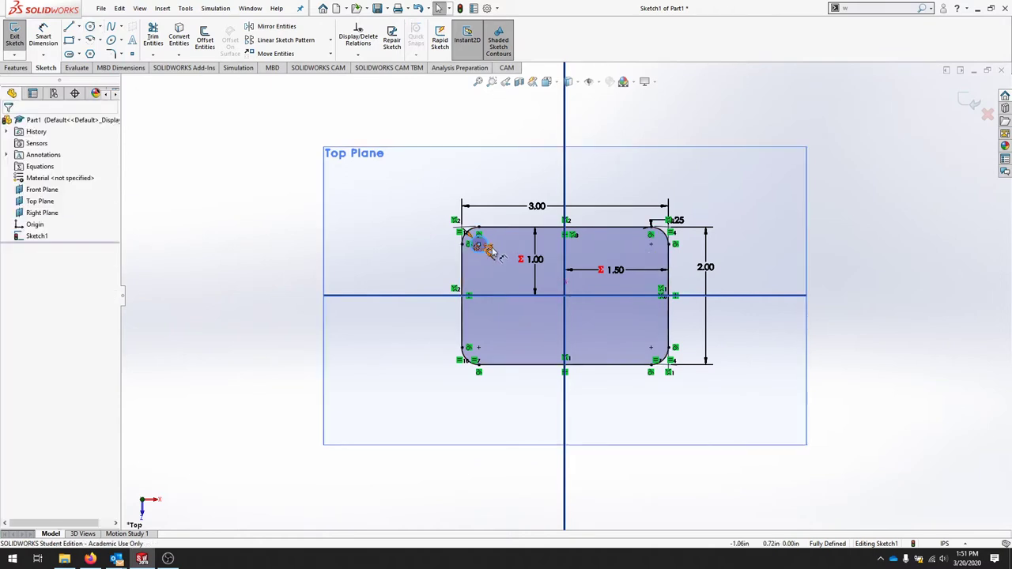
pyautogui.click(473, 250)
pyautogui.click(423, 273)
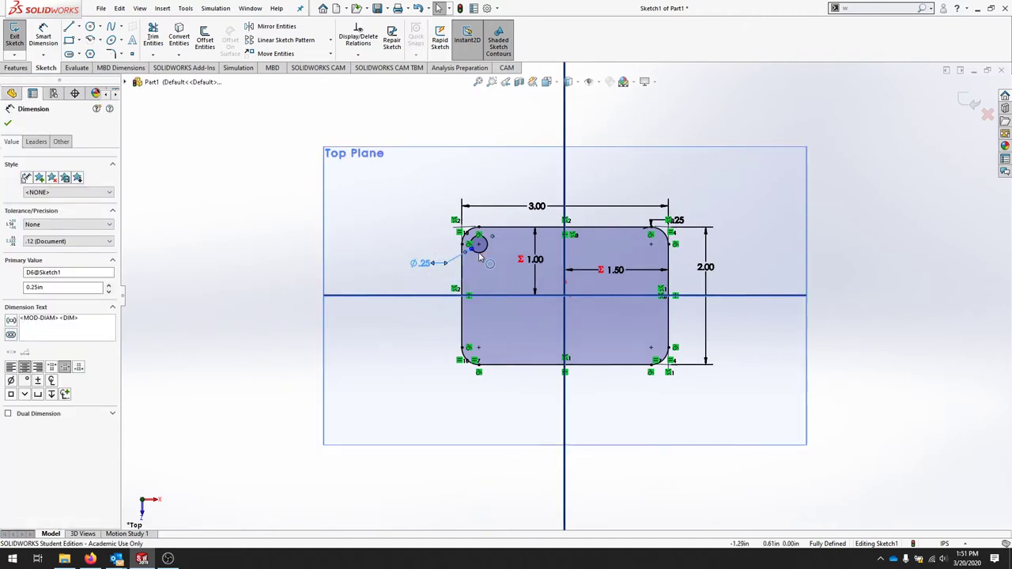
# - Add a global variable holeDiameter = .25 in the Equations manager
pyautogui.click(185, 10)
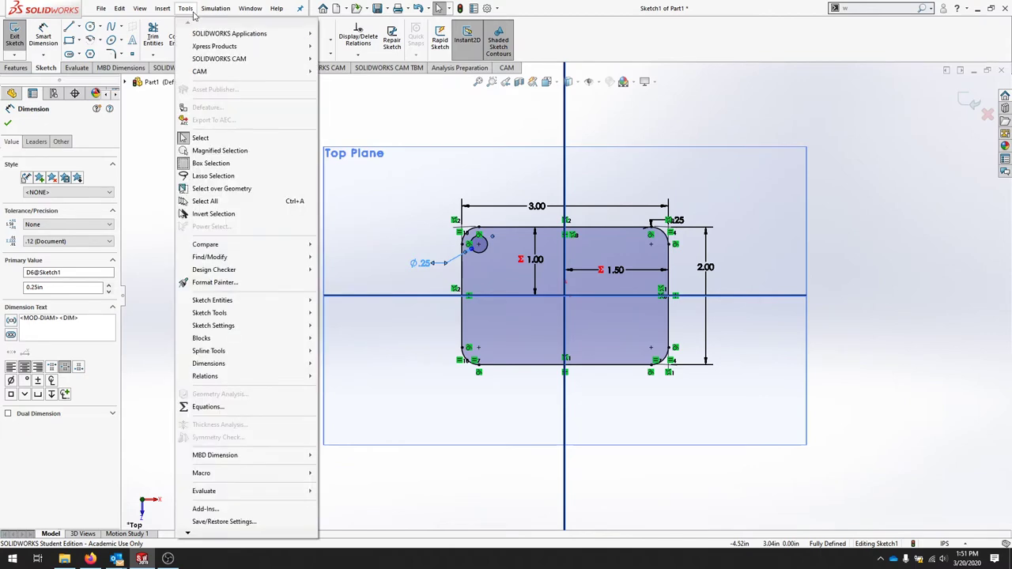
pyautogui.click(235, 406)
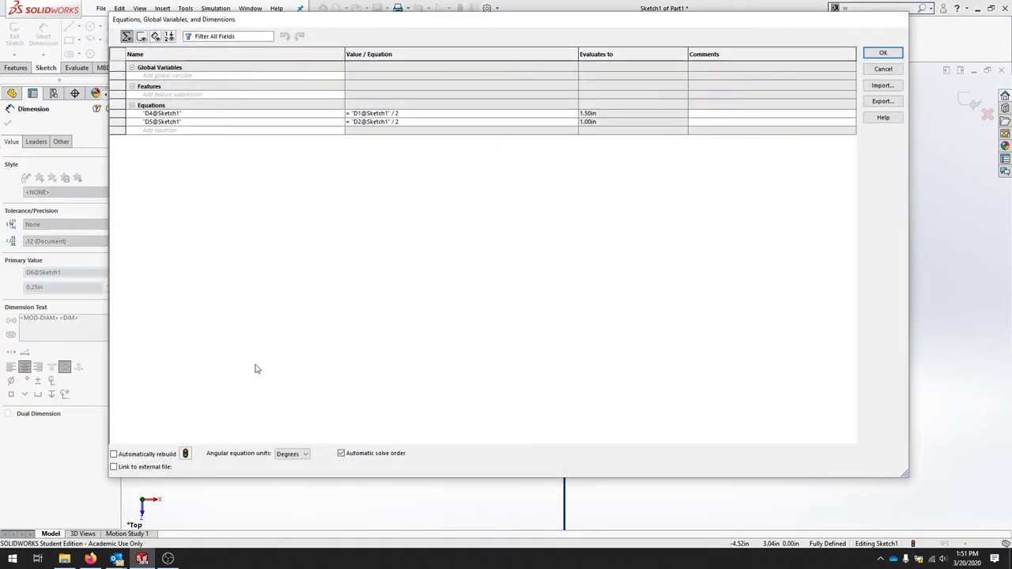
pyautogui.click(181, 76)
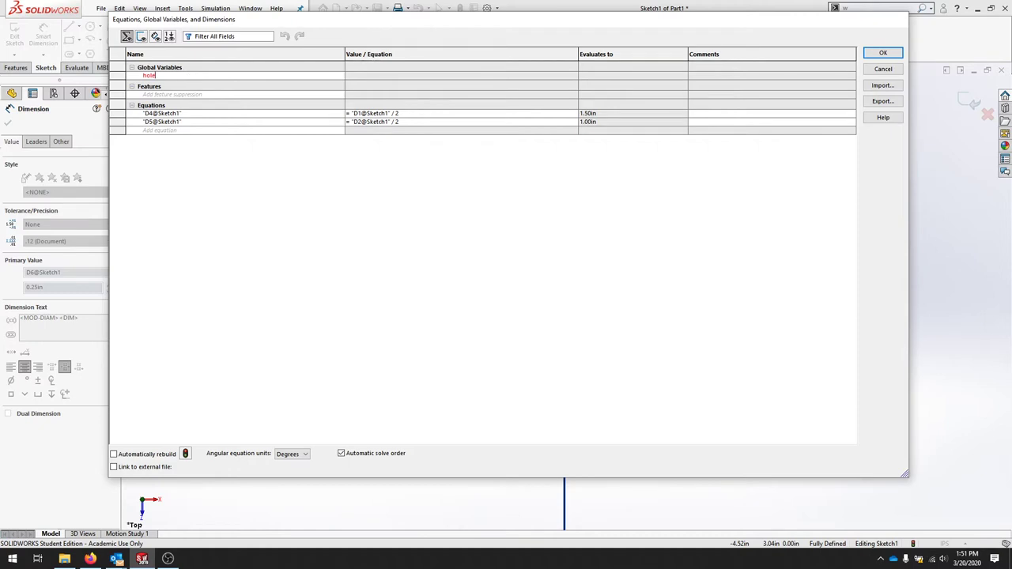
pyautogui.write('holeDiameter')
pyautogui.click(356, 76)
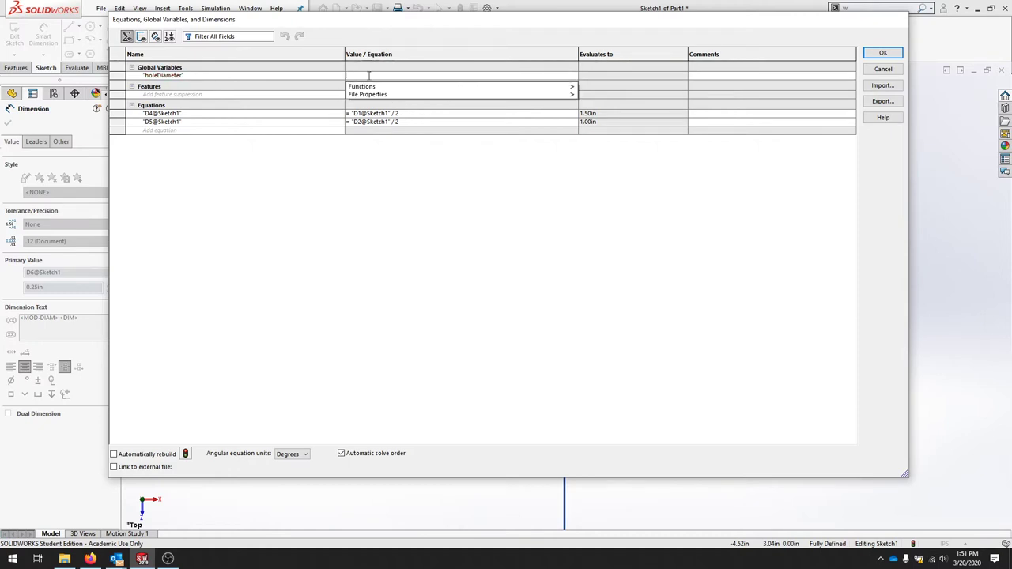
pyautogui.moveTo(378, 84)
pyautogui.write('.25')
pyautogui.press('Return')
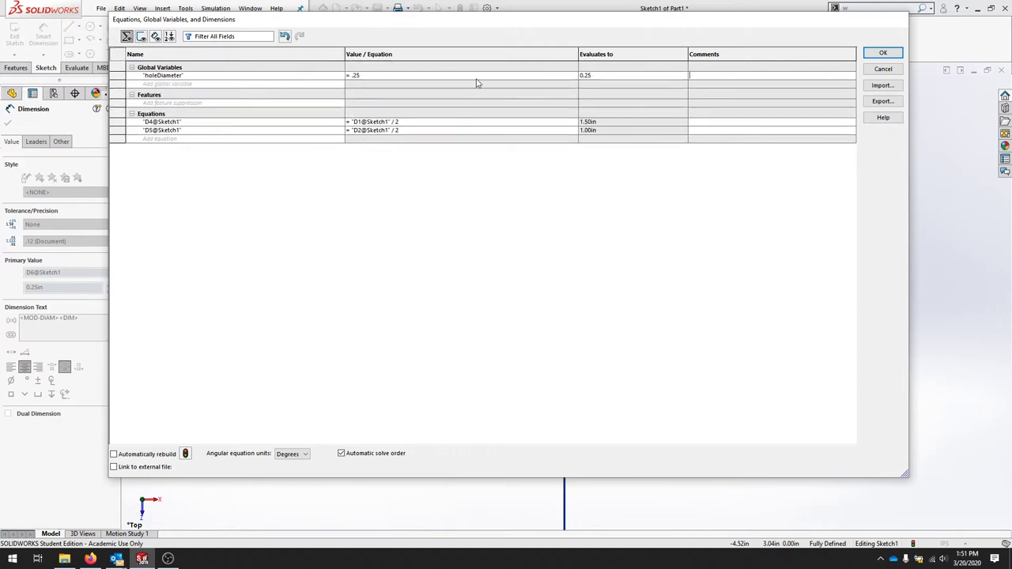
pyautogui.click(883, 53)
# - Set the top-left hole's ⌀.25 diameter to =holeDiameter
pyautogui.click(425, 303)
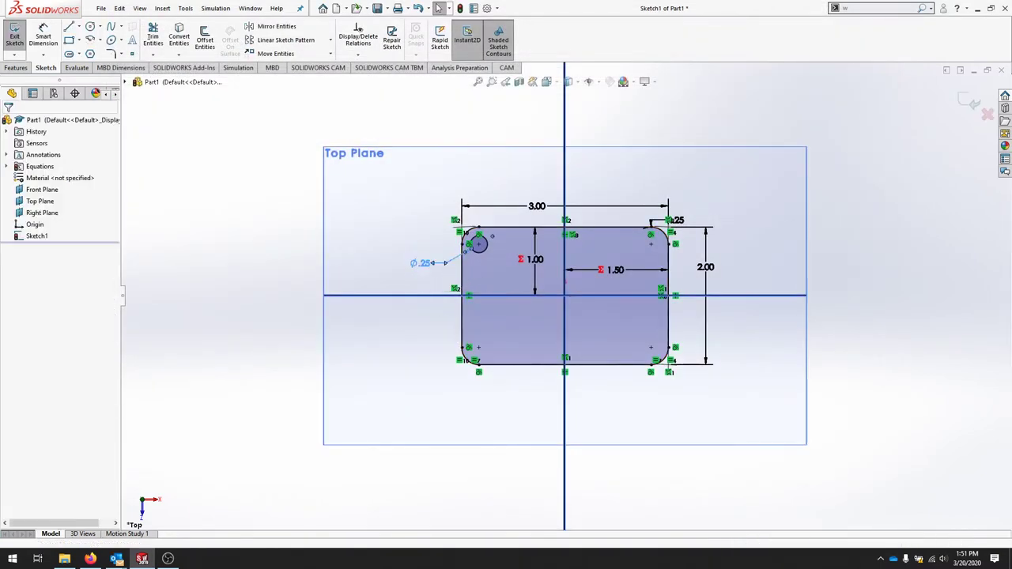
pyautogui.doubleClick(422, 262)
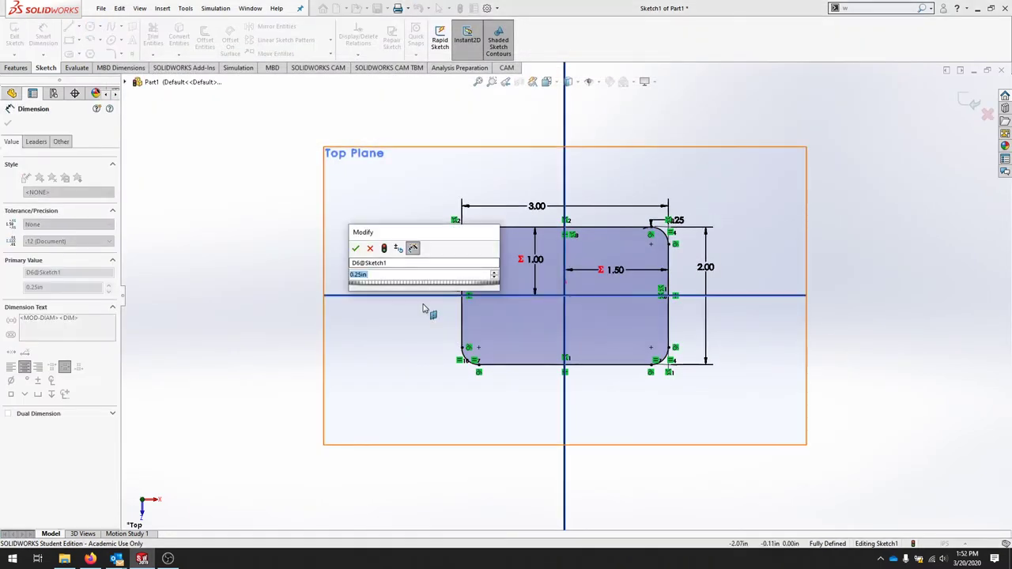
pyautogui.write('=')
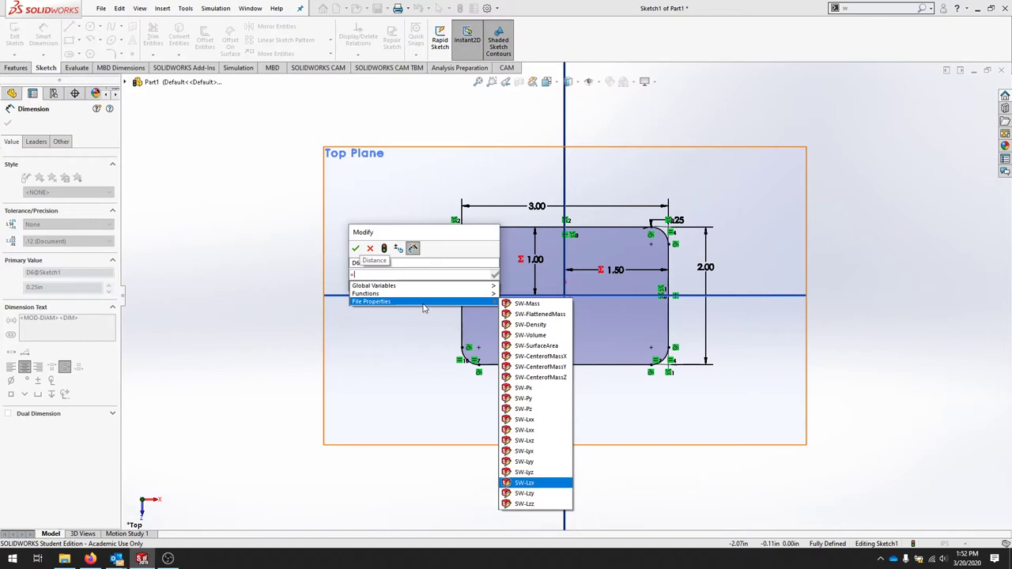
pyautogui.press('Left')
pyautogui.press('Up')
pyautogui.press('Up')
pyautogui.press('Right')
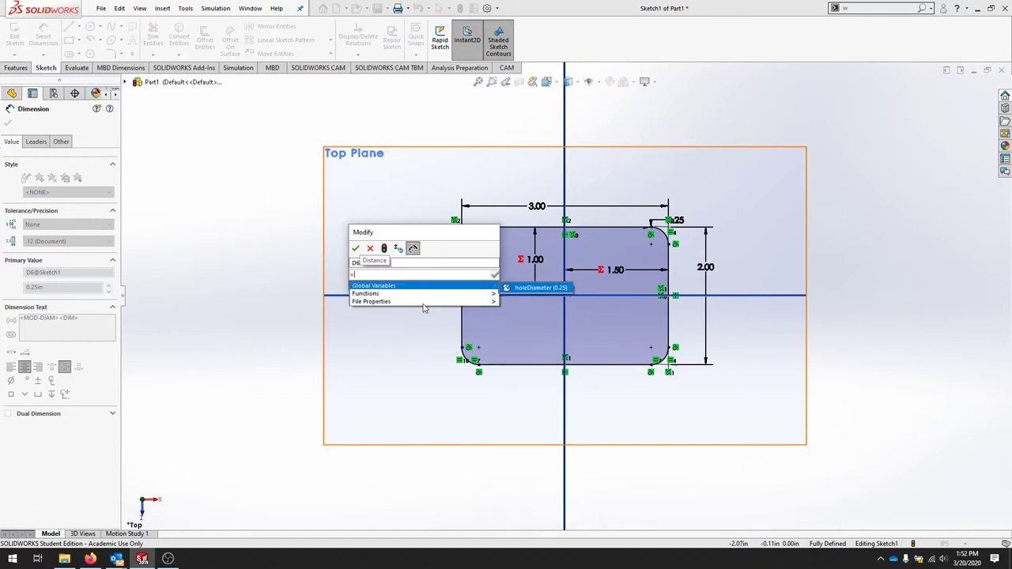
pyautogui.press('Return')
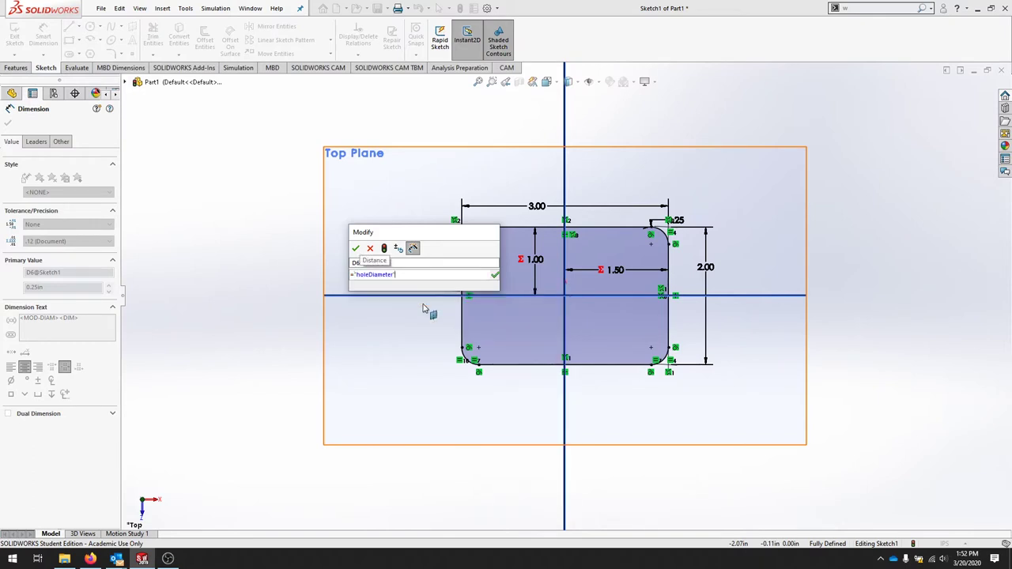
pyautogui.click(357, 250)
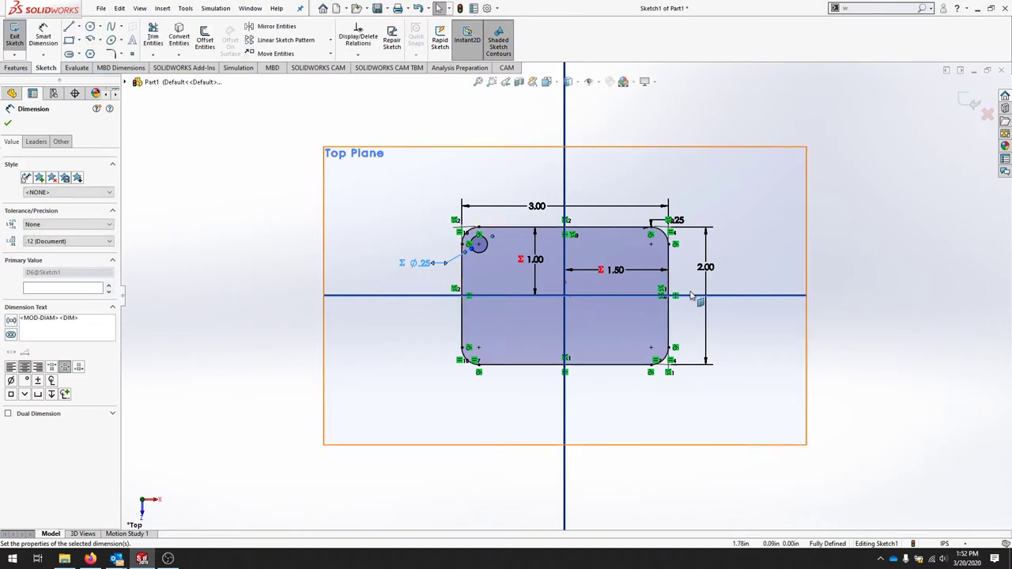
# - Draw hole circles on the top-right, bottom-right and bottom-left fillet centres
pyautogui.click(89, 26)
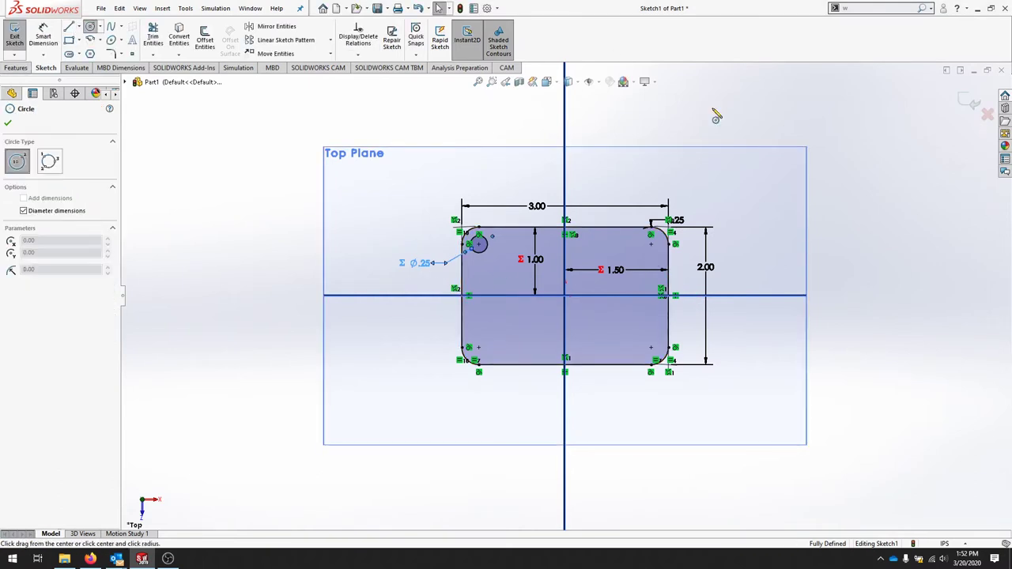
pyautogui.click(650, 235)
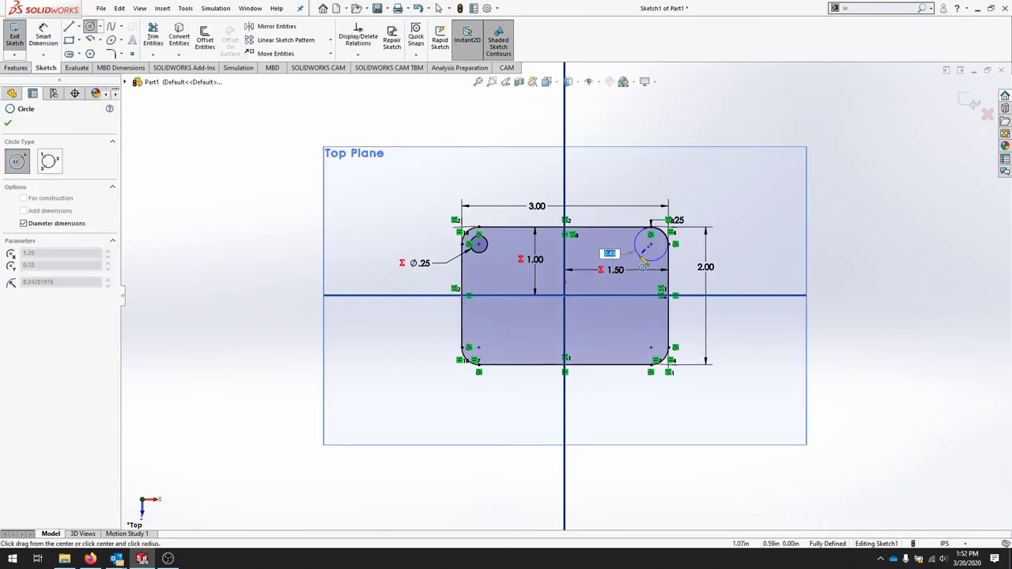
pyautogui.click(642, 251)
pyautogui.click(644, 270)
pyautogui.click(647, 345)
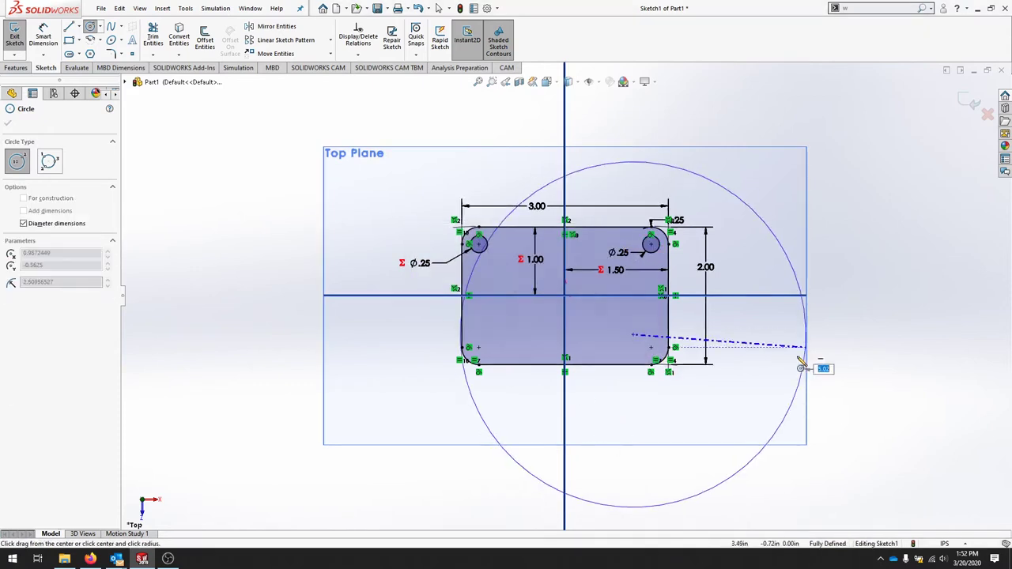
pyautogui.press('Escape')
pyautogui.click(651, 347)
pyautogui.press('Escape')
pyautogui.press('Return')
pyautogui.click(650, 347)
pyautogui.click(641, 338)
pyautogui.click(478, 348)
pyautogui.click(489, 341)
# - Set the top-right, bottom-right and bottom-left hole diameters to =holeDiameter
pyautogui.press('d')
pyautogui.click(623, 251)
pyautogui.write('="holeDiameter')
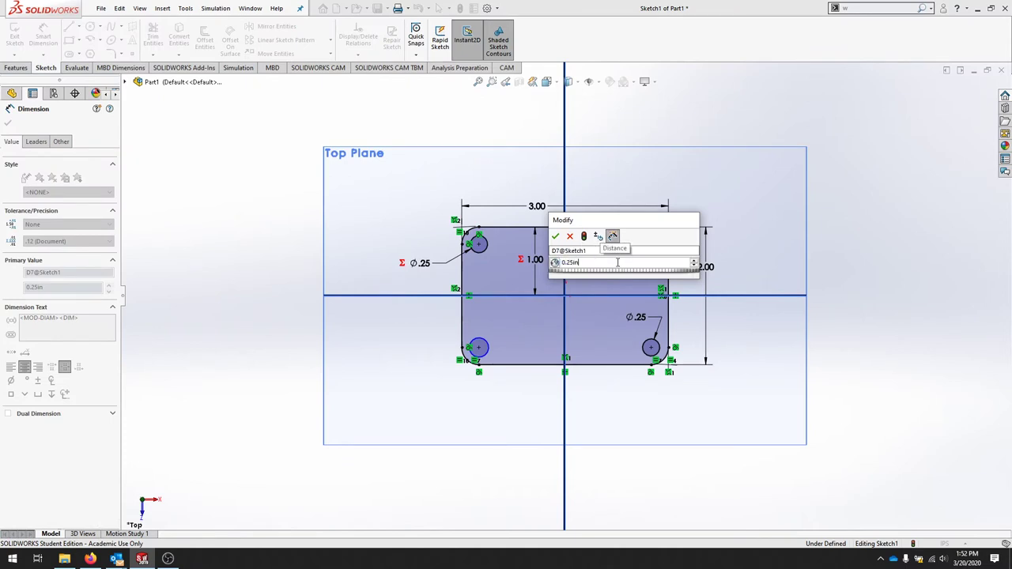
pyautogui.press('Return')
pyautogui.click(639, 318)
pyautogui.write('="holeDiameter')
pyautogui.press('Return')
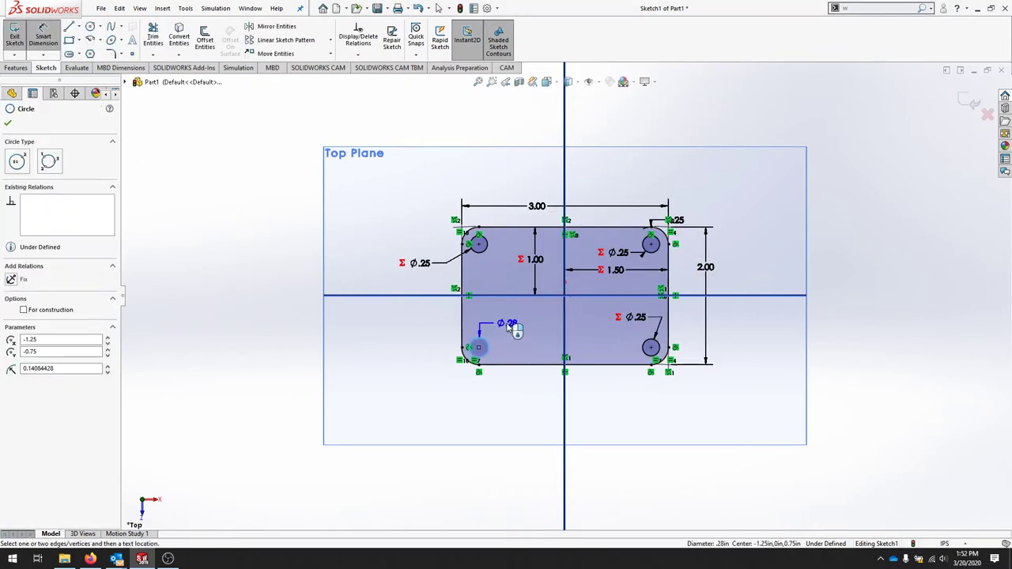
pyautogui.click(514, 328)
pyautogui.write('=')
pyautogui.click(626, 348)
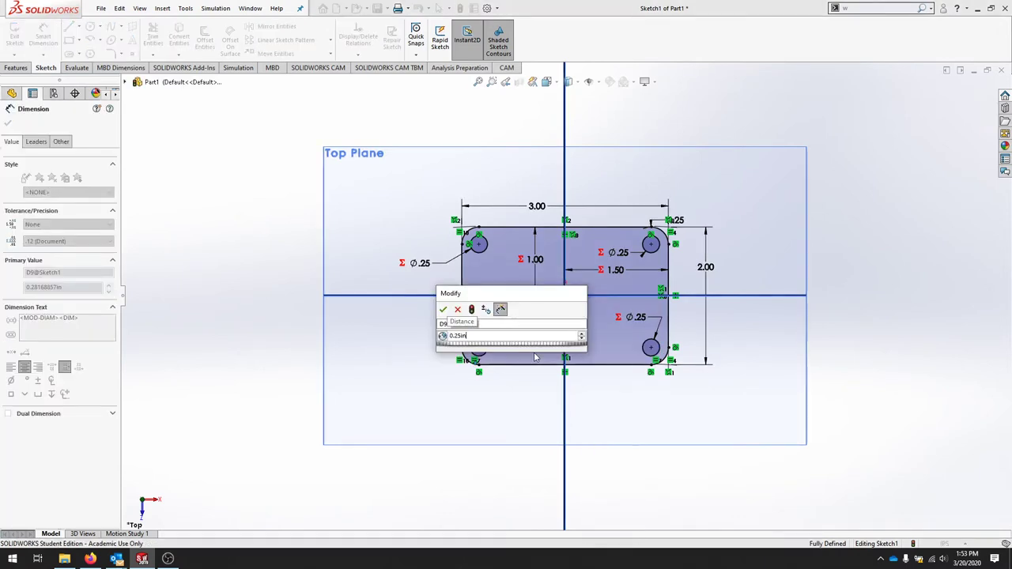
pyautogui.press('Return')
pyautogui.press('Escape')
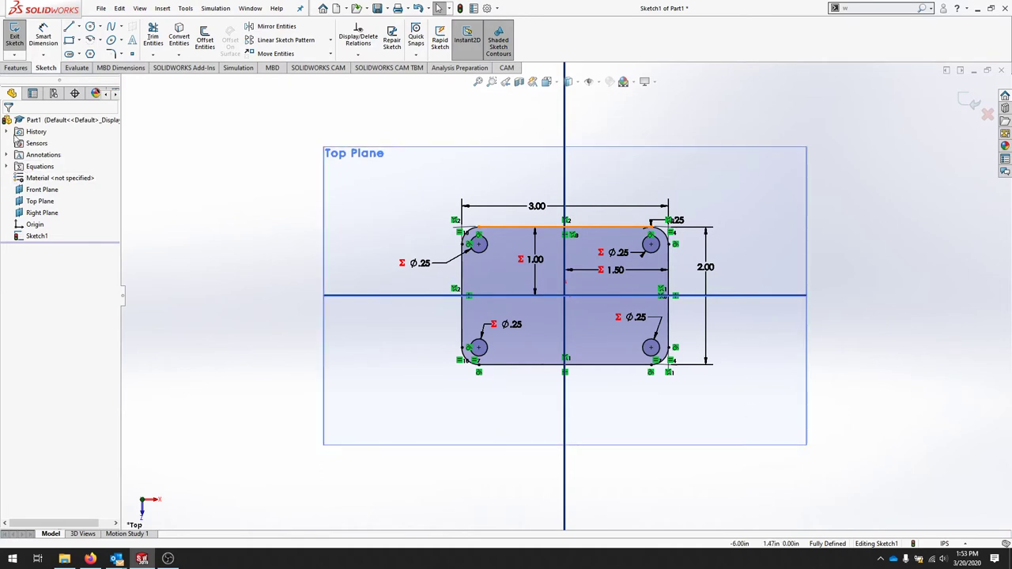
# - Extrude Sketch1 as a blind boss 0.75 in deep
pyautogui.click(15, 68)
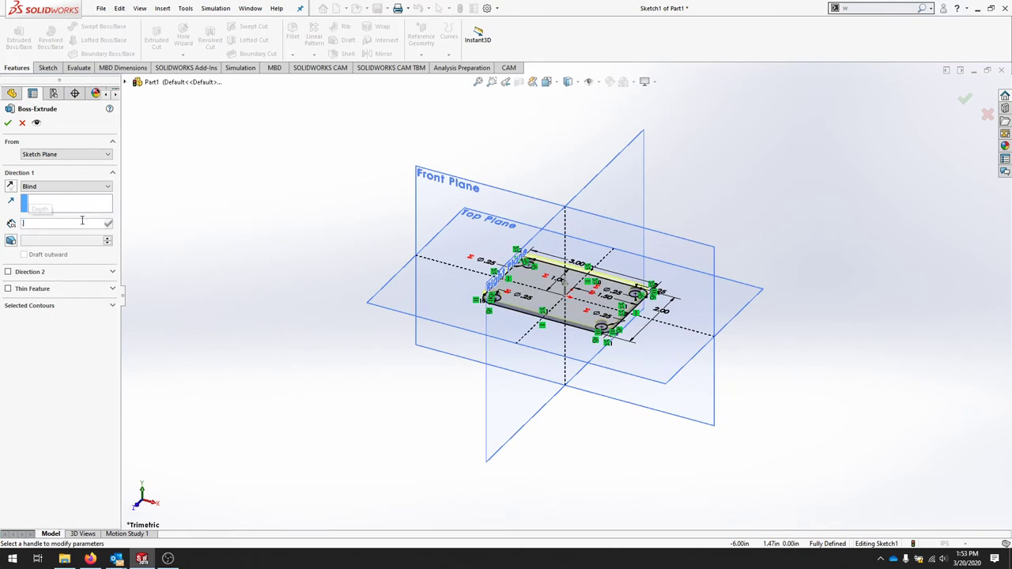
pyautogui.write('.75')
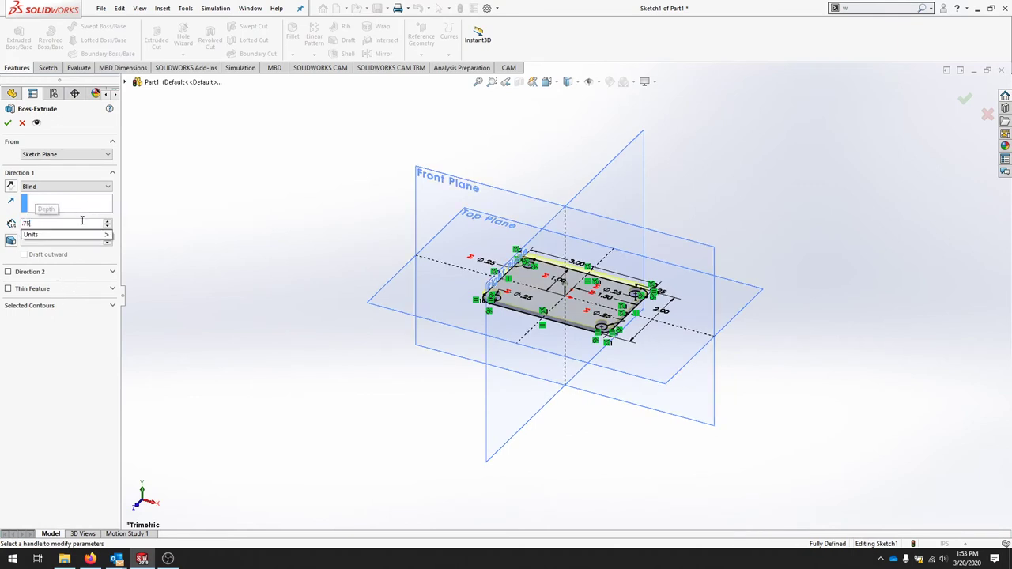
pyautogui.press('Return')
pyautogui.click(7, 124)
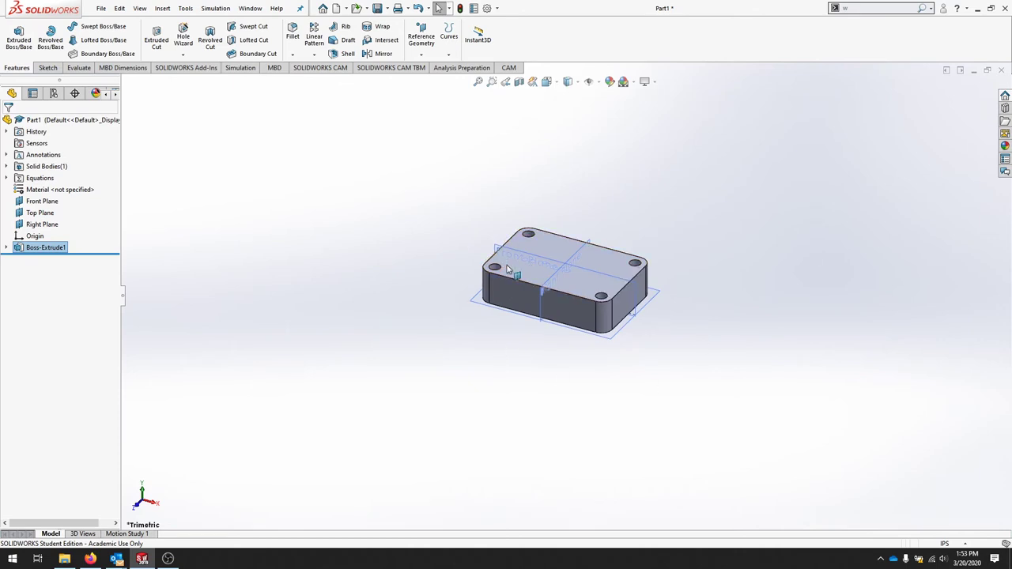
# - Rename the extrusion feature to 'base' in the FeatureManager tree
pyautogui.click(43, 248)
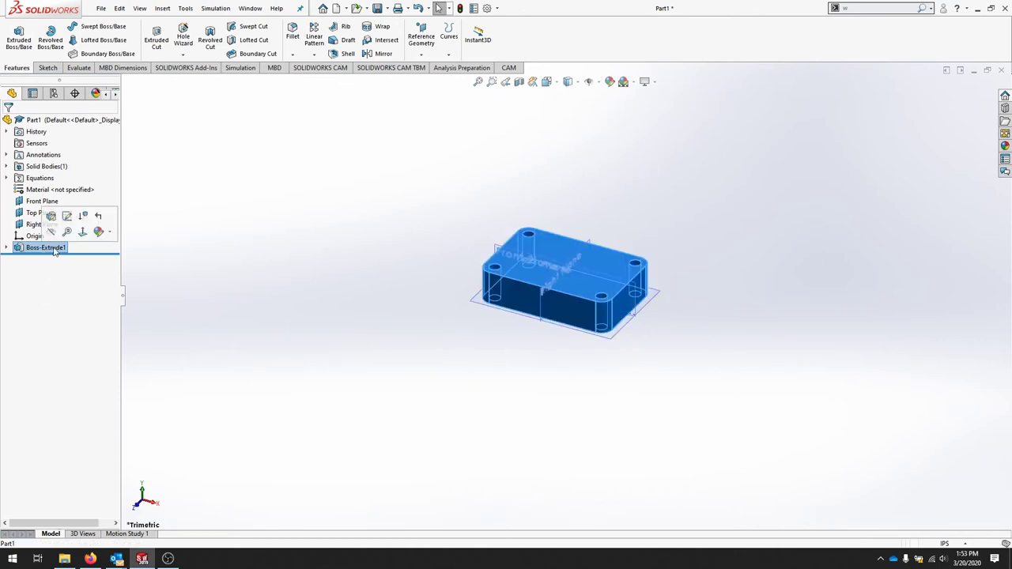
pyautogui.press('F2')
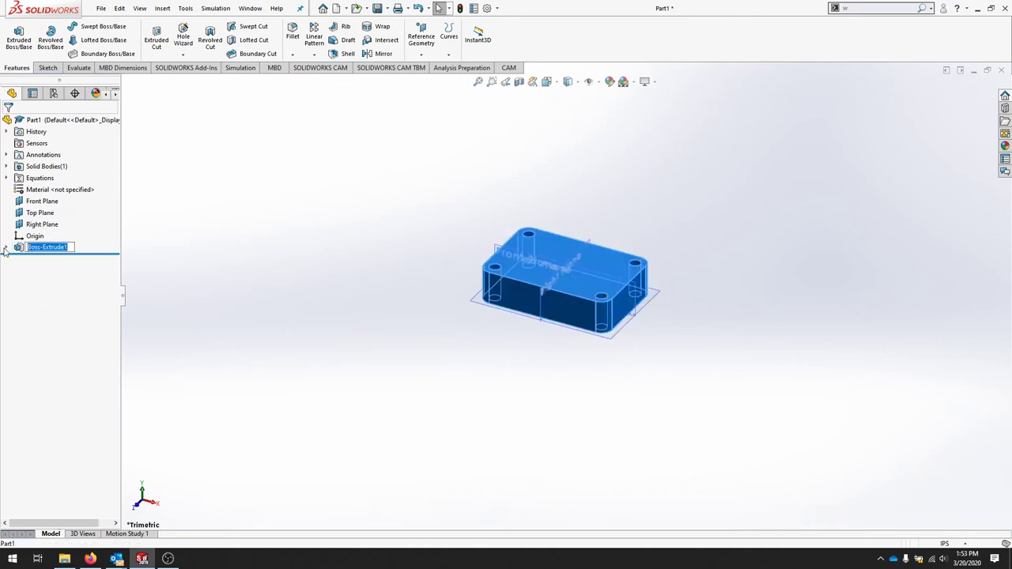
pyautogui.write('base')
pyautogui.press('Return')
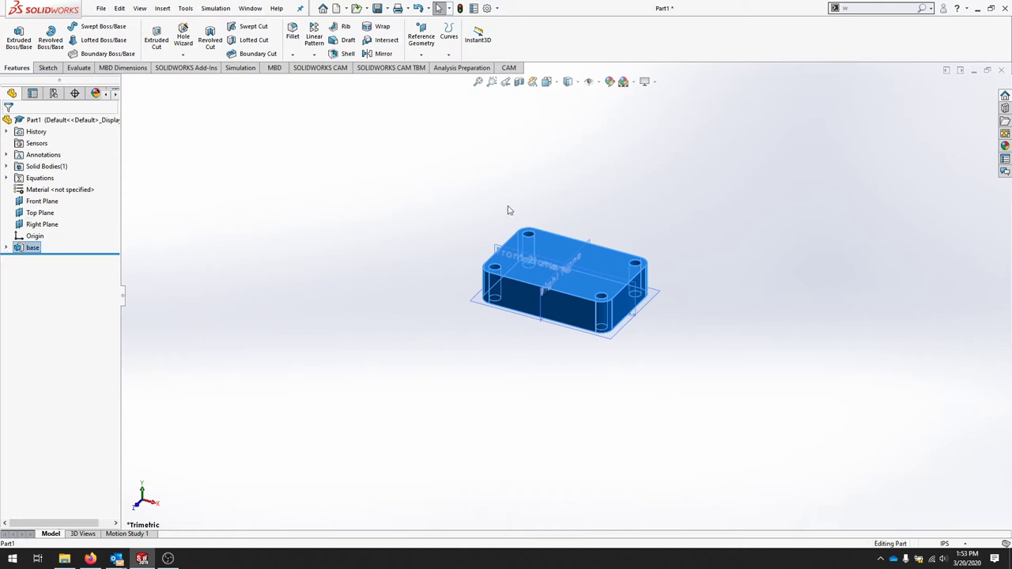
# - Create reference axis Axis1 where the Front and Right planes intersect
pyautogui.click(723, 336)
pyautogui.click(563, 252)
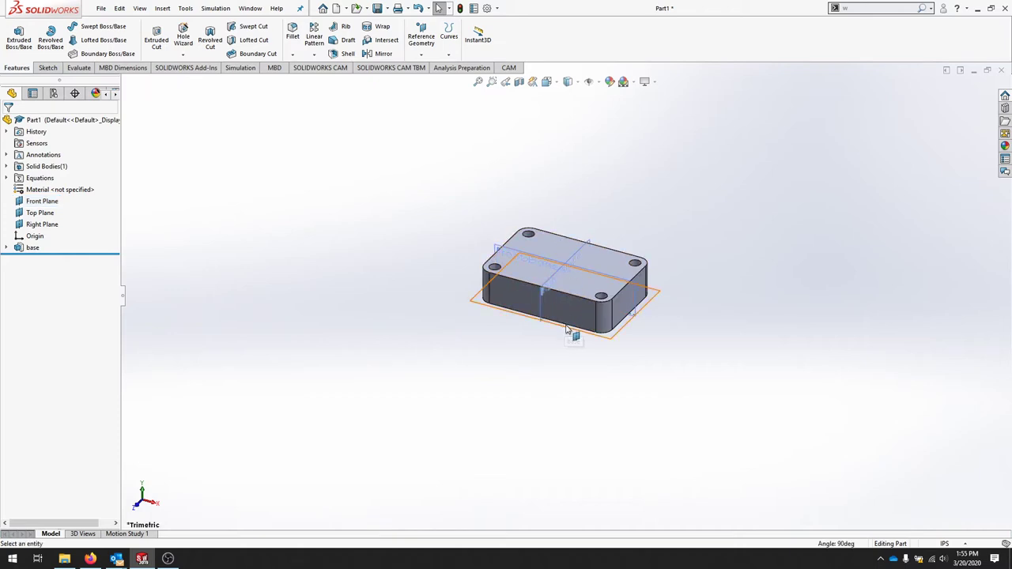
pyautogui.click(424, 49)
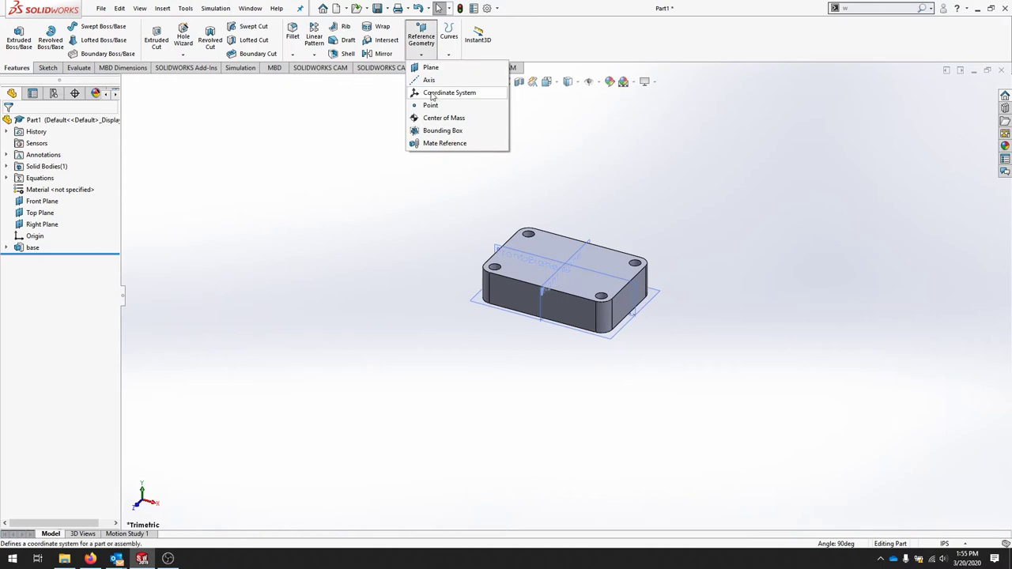
pyautogui.click(432, 80)
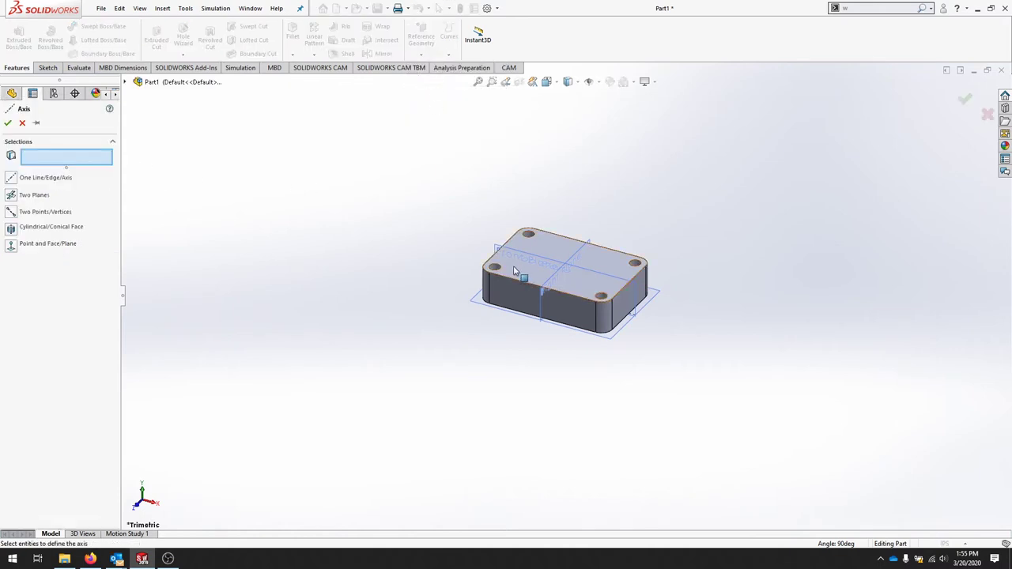
pyautogui.click(514, 253)
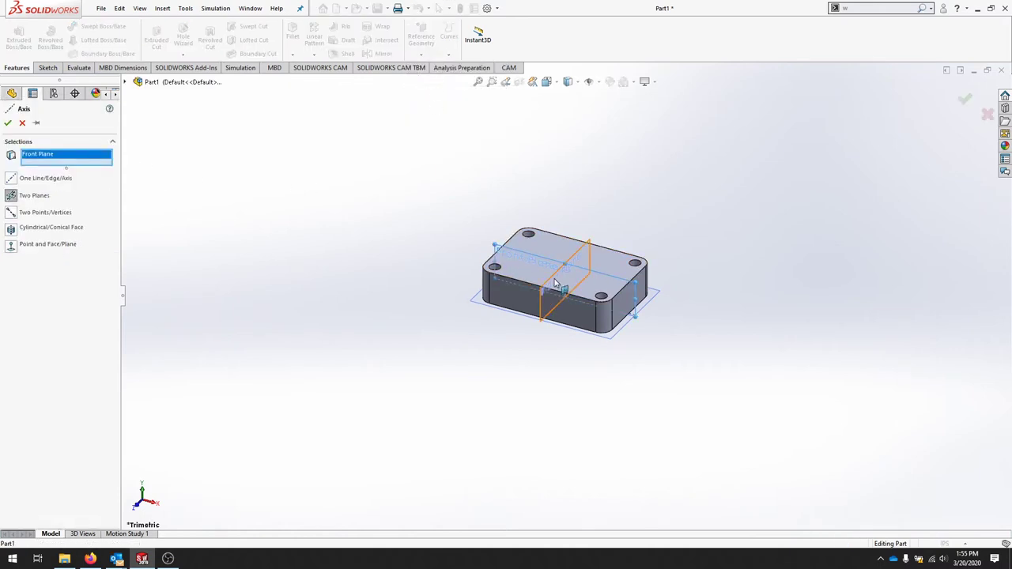
pyautogui.click(572, 261)
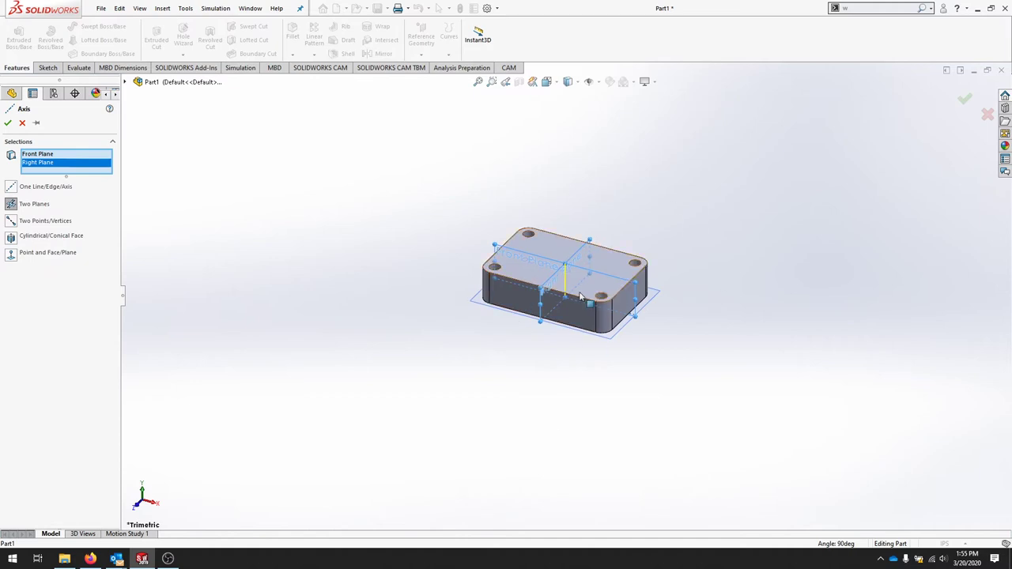
pyautogui.scroll(-6, 561, 276)
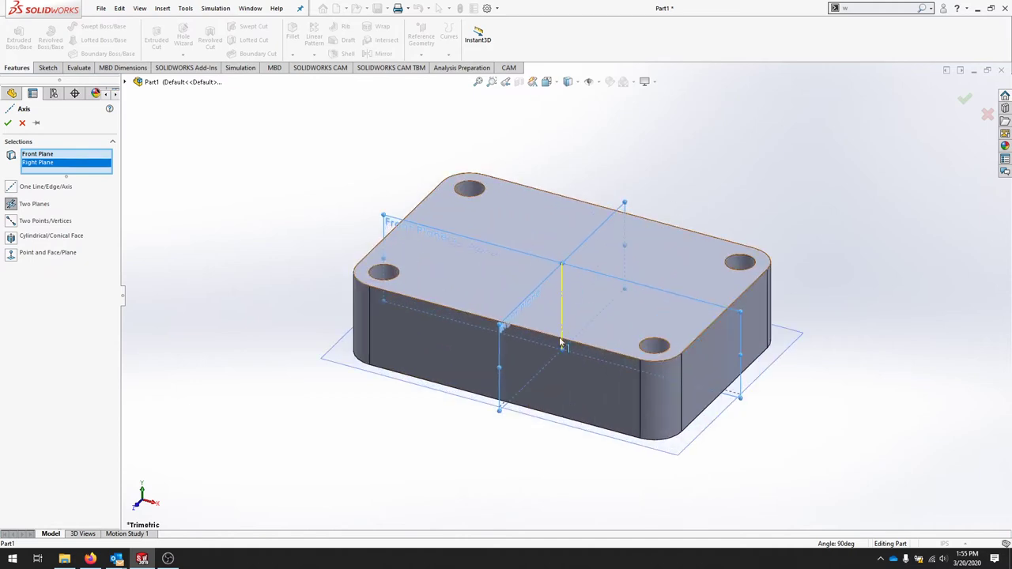
pyautogui.click(9, 124)
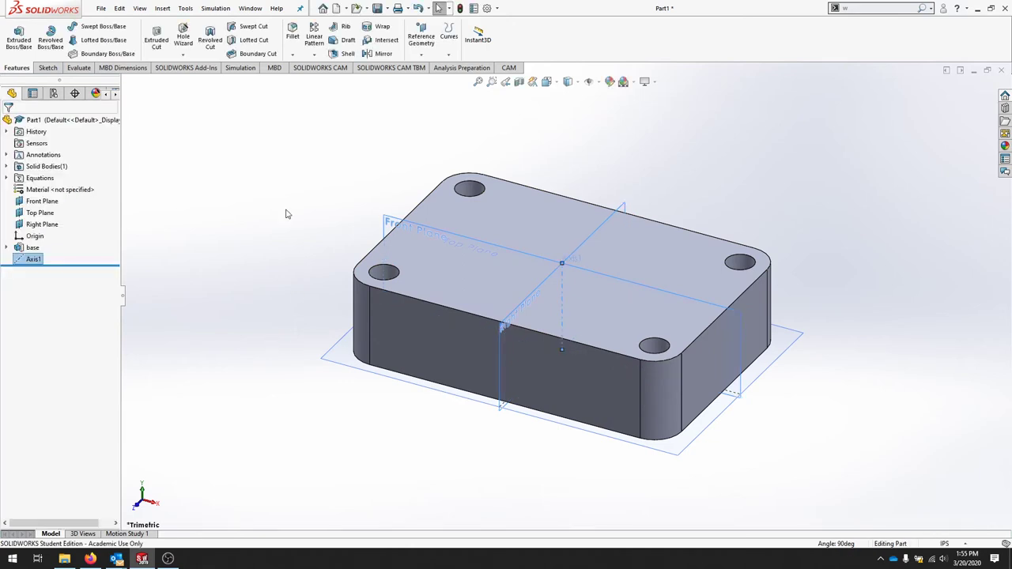
# - Create Plane1 through Axis1 at 30° to the Front Plane, with the offset flipped
pyautogui.click(447, 57)
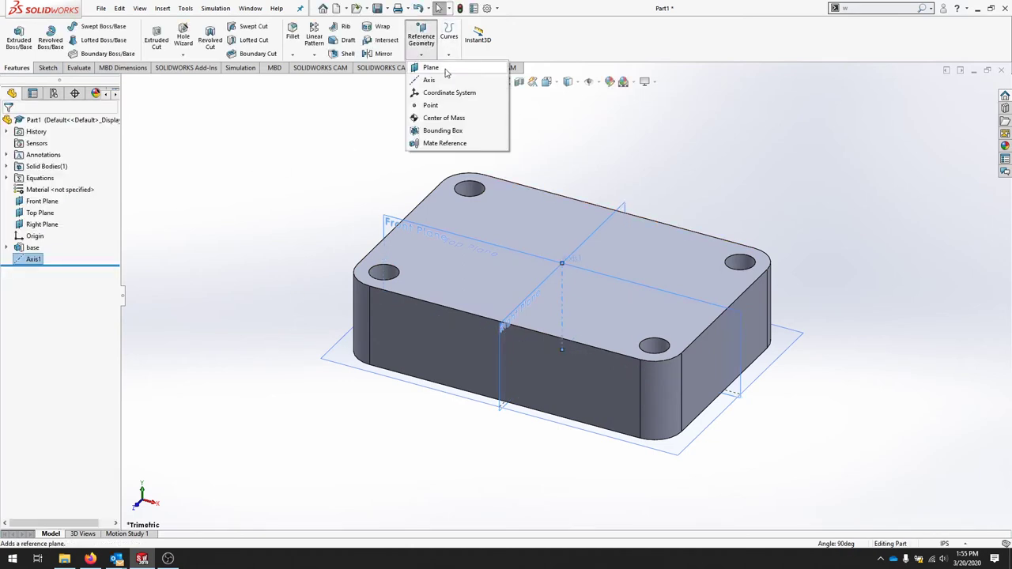
pyautogui.click(439, 68)
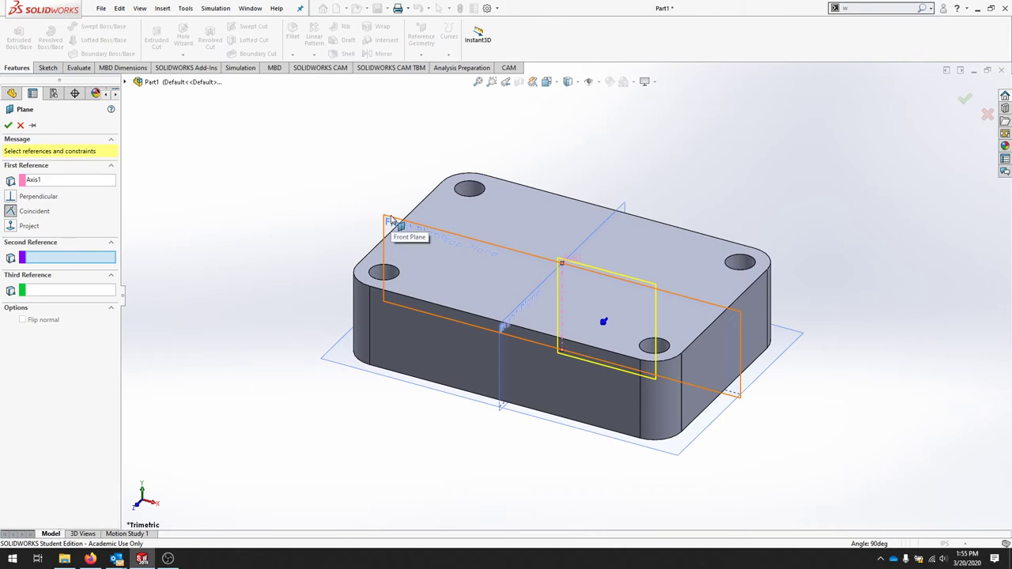
pyautogui.click(392, 220)
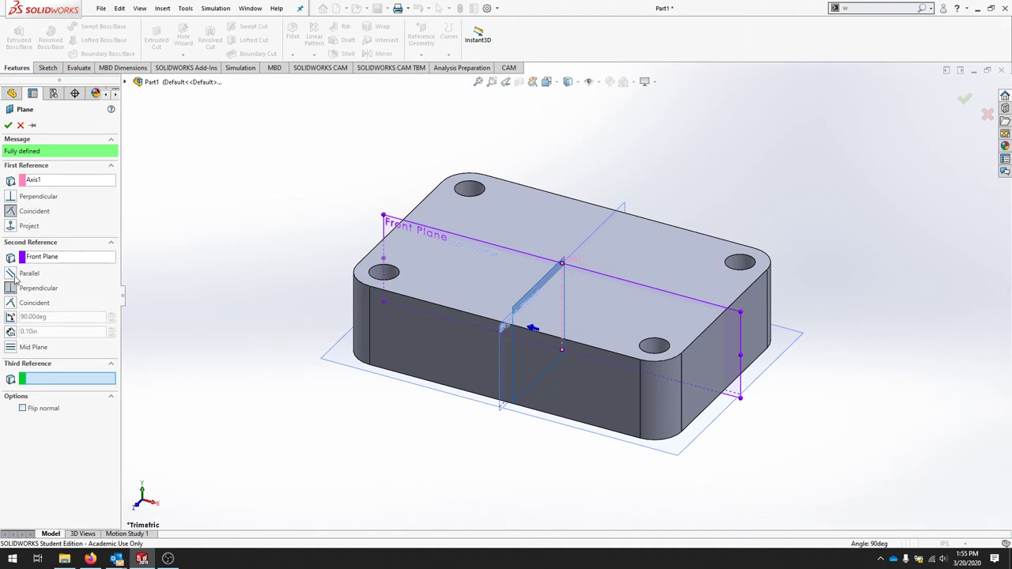
pyautogui.click(10, 316)
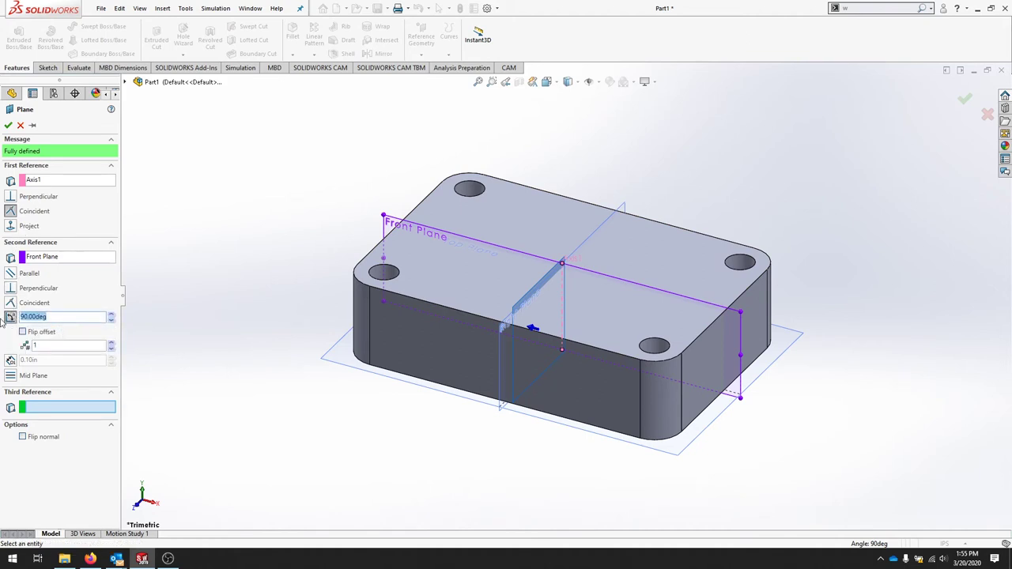
pyautogui.write('30')
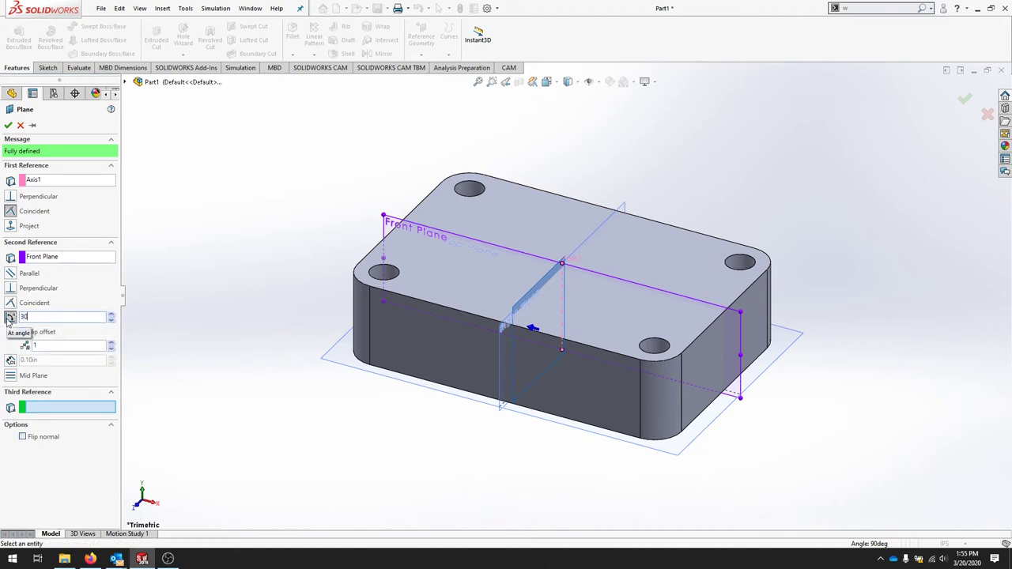
pyautogui.press('Return')
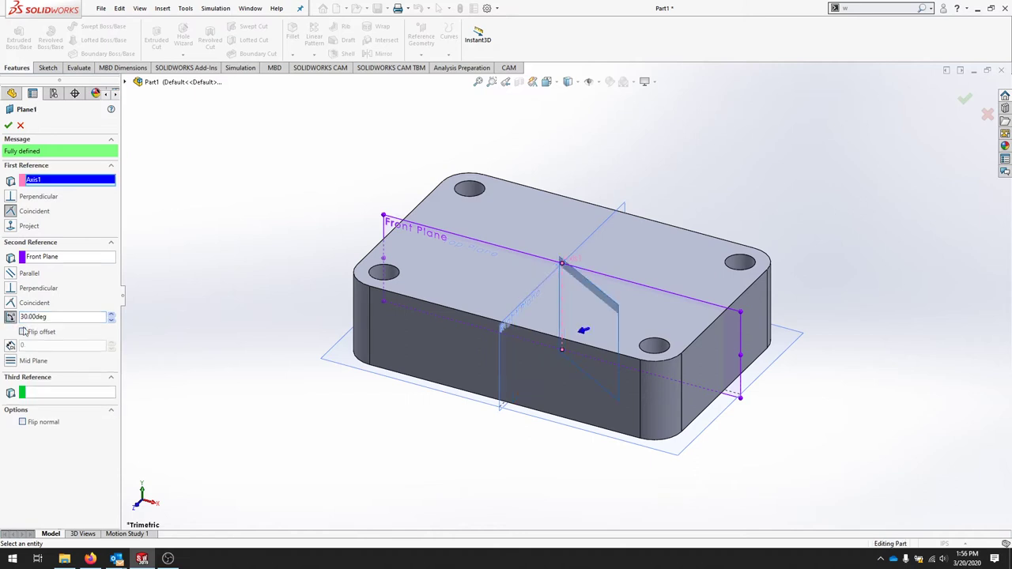
pyautogui.click(22, 332)
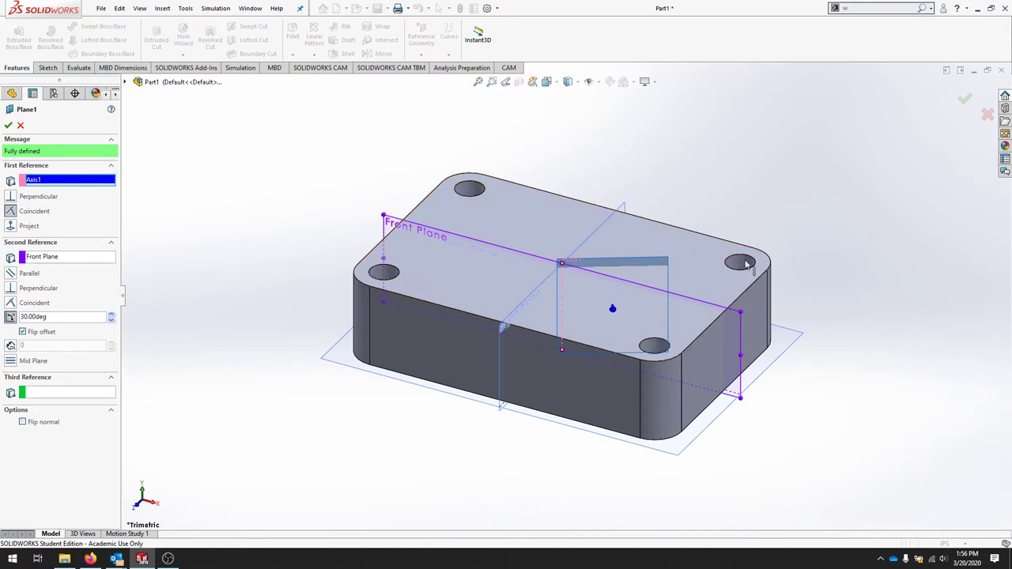
pyautogui.click(7, 127)
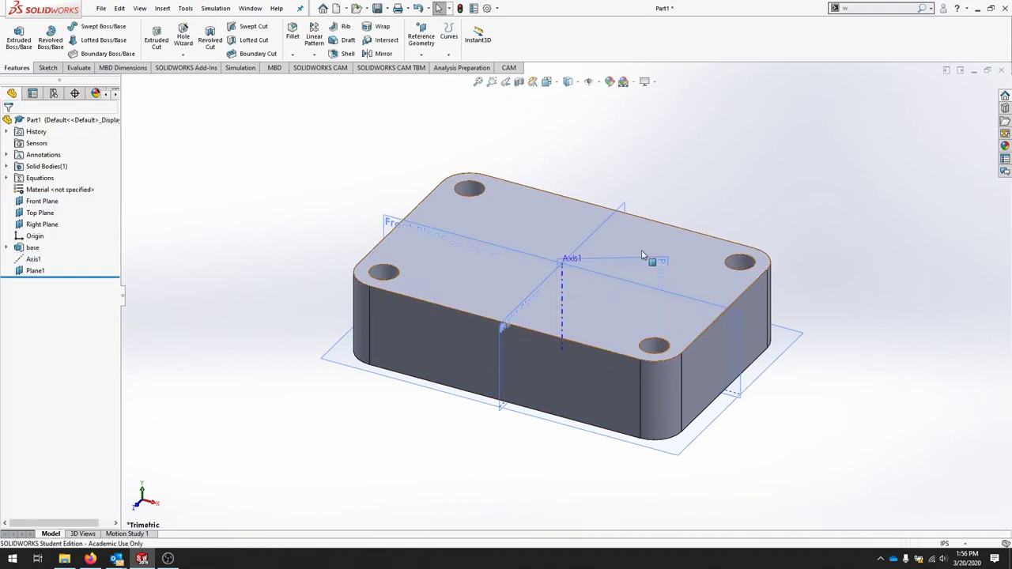
pyautogui.click(48, 68)
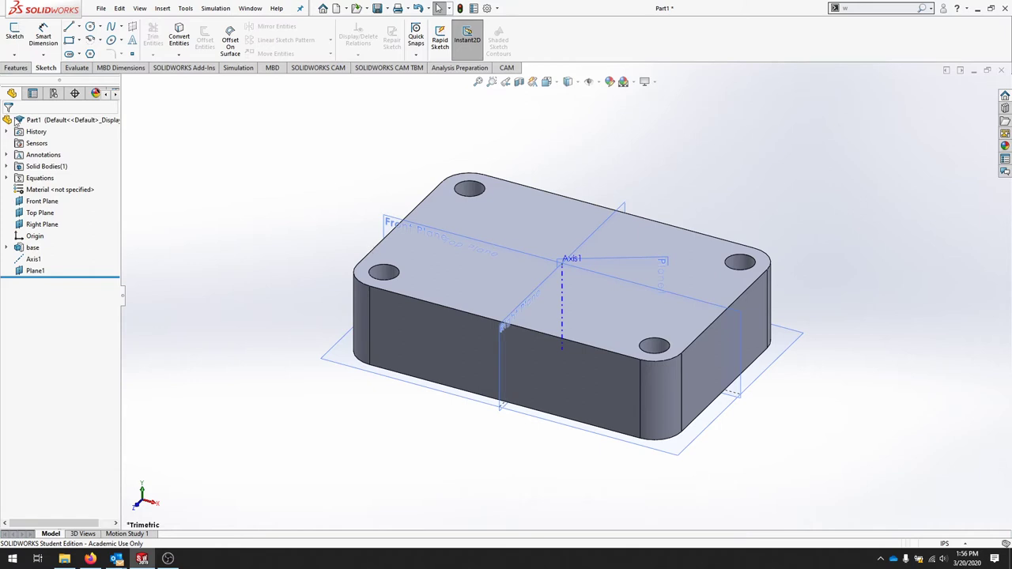
# - Start Sketch2 on Plane1 and convert the block's top back edge into a 2.5 in line
pyautogui.click(14, 33)
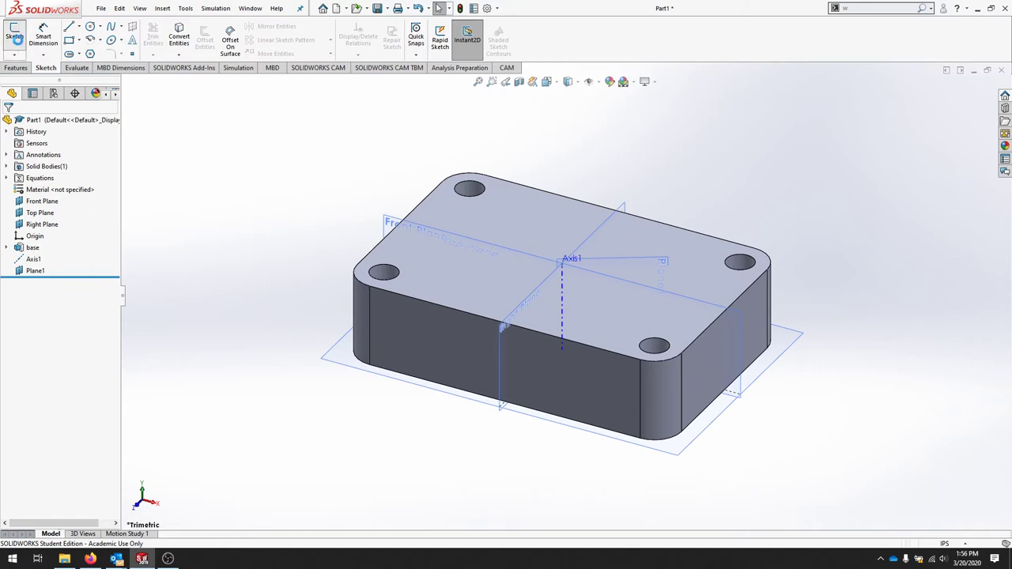
pyautogui.click(632, 266)
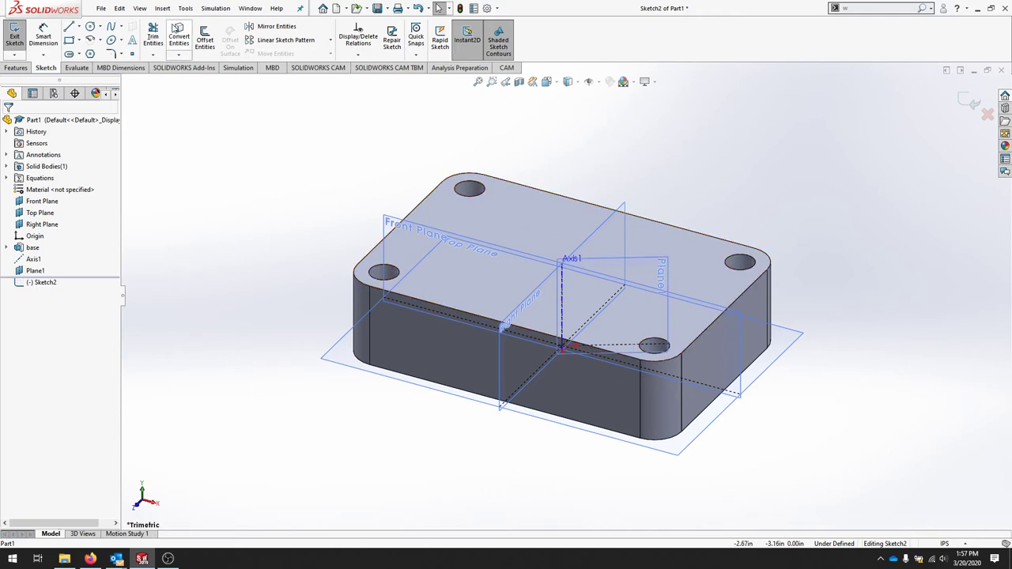
pyautogui.click(179, 38)
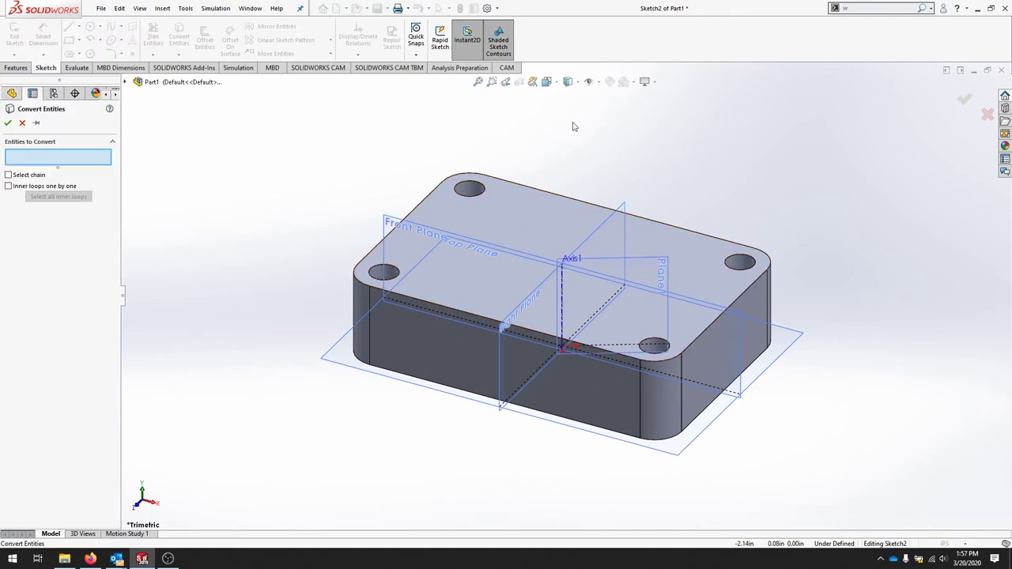
pyautogui.click(677, 229)
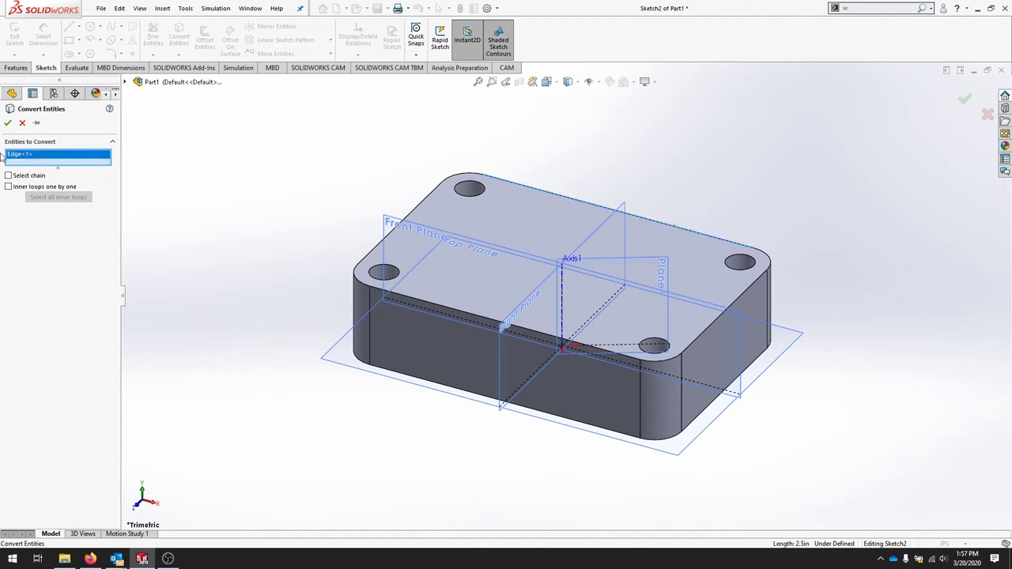
pyautogui.click(8, 123)
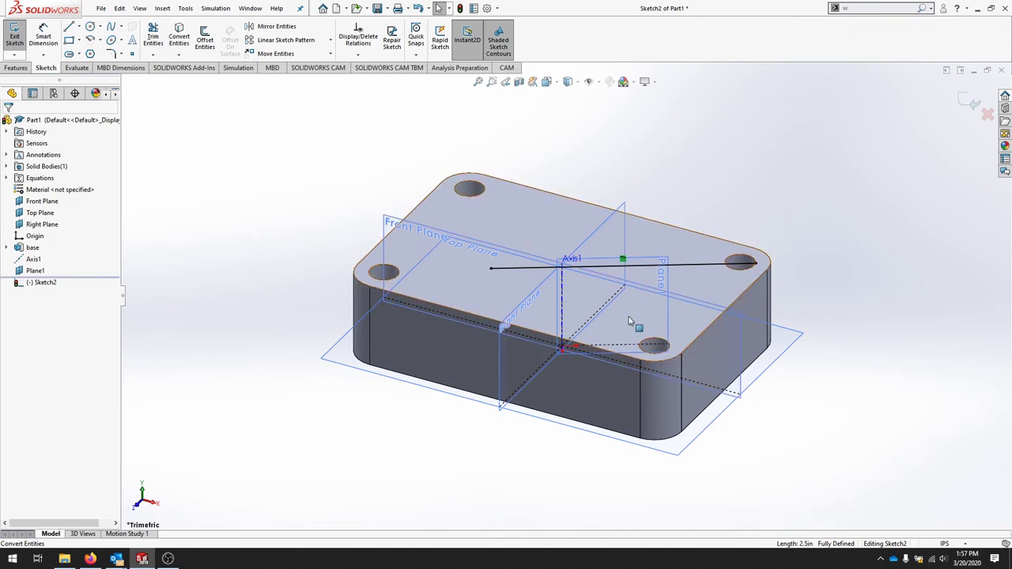
pyautogui.moveTo(8, 283); pyautogui.dragTo(35, 274)
# - View Plane1 normal to the screen, rotate 90°, and display Hidden Lines Removed
pyautogui.rightClick(35, 272)
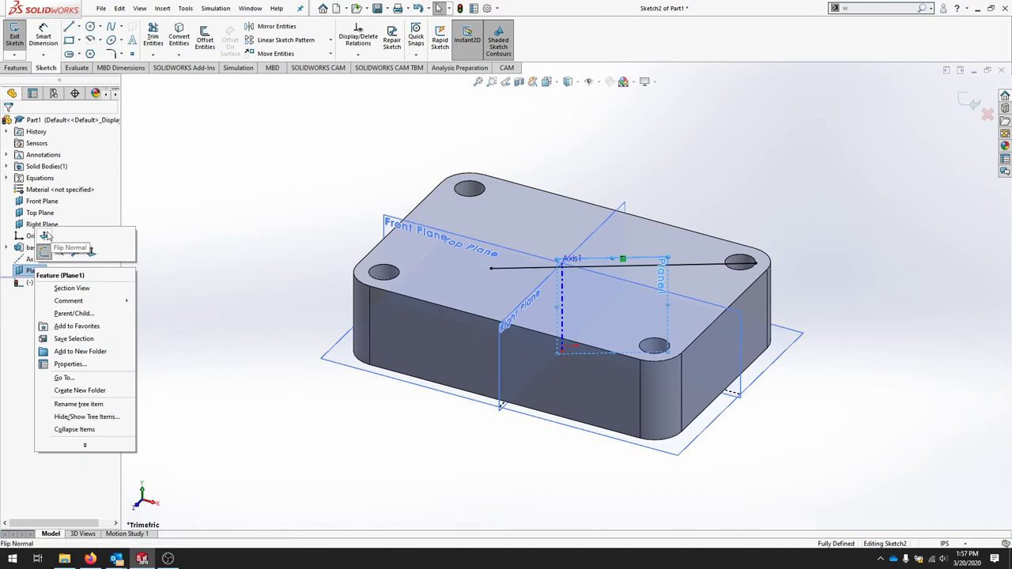
pyautogui.click(91, 253)
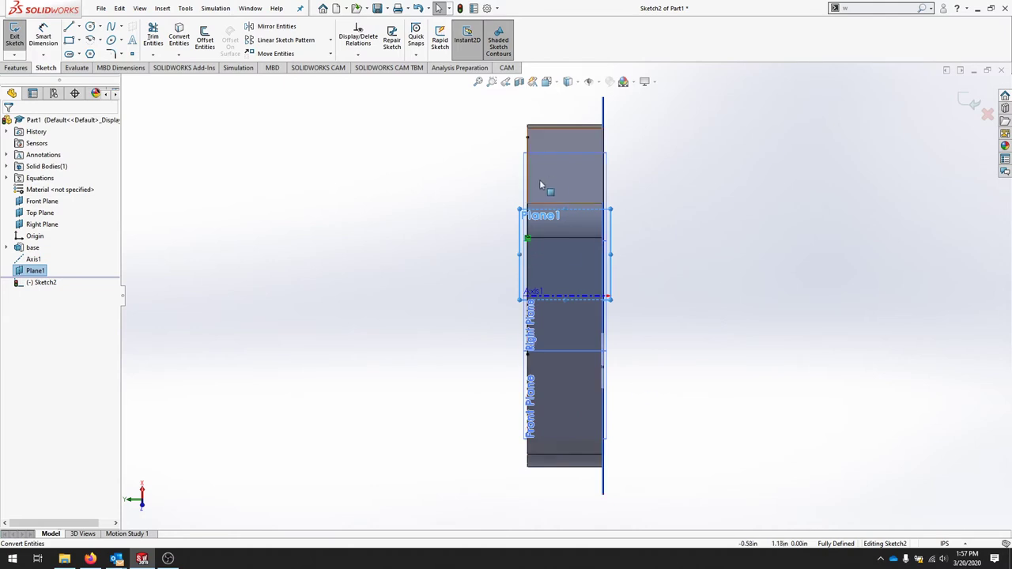
pyautogui.hotkey('ctrl', '8')
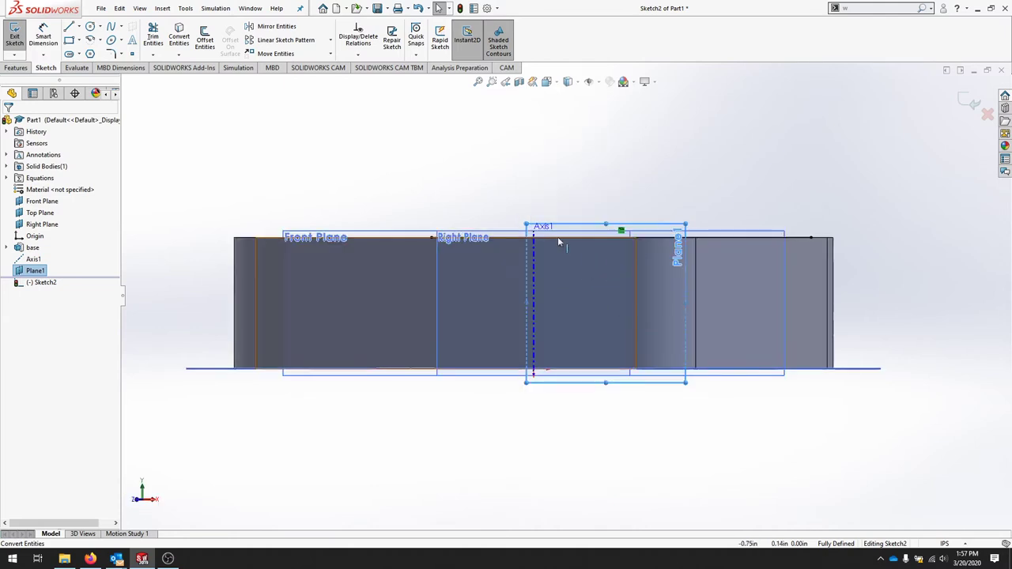
pyautogui.click(577, 83)
pyautogui.click(570, 127)
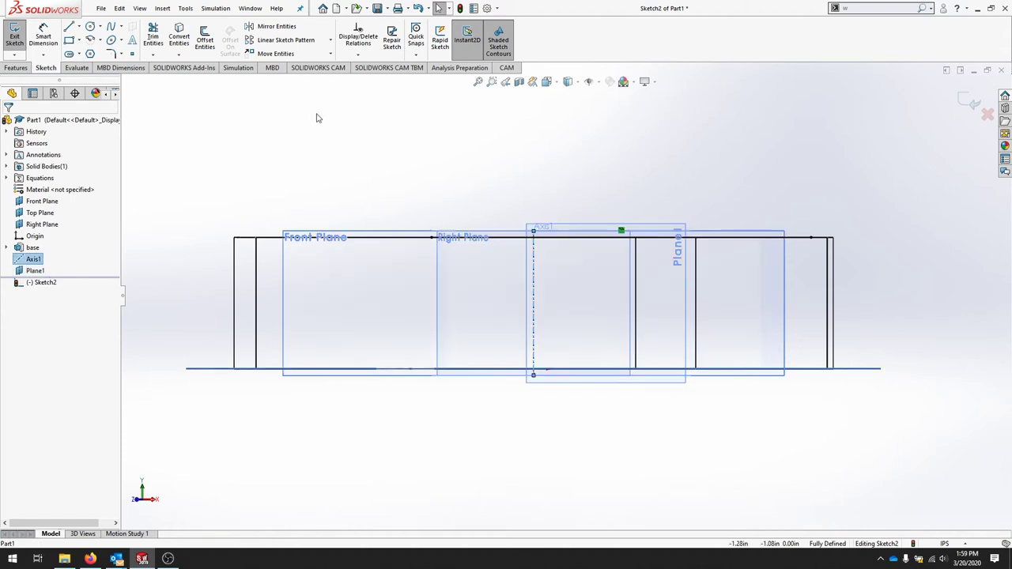
# - Draw a five-segment stepped line profile rising from the part's top edge
pyautogui.click(69, 26)
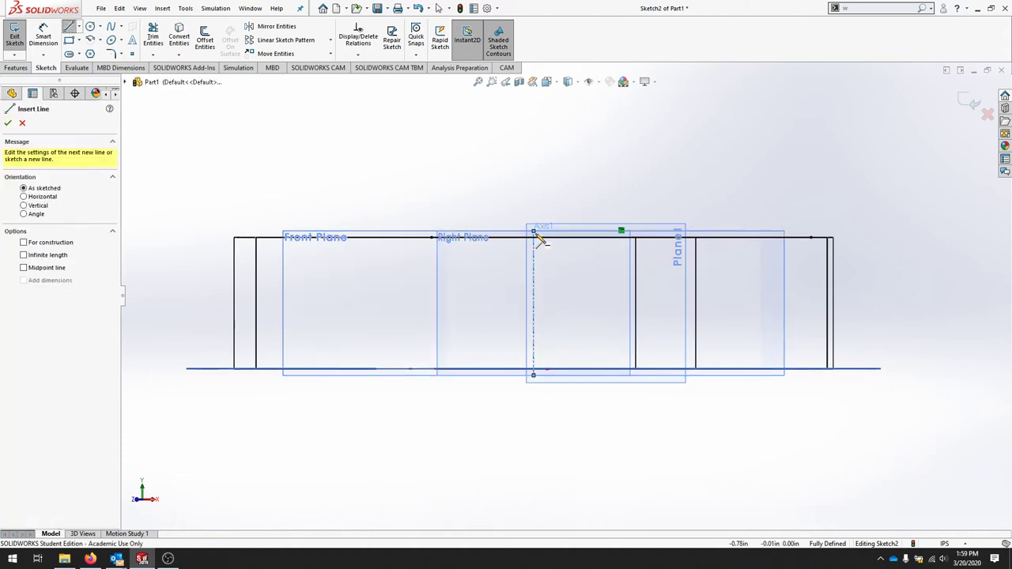
pyautogui.click(461, 237)
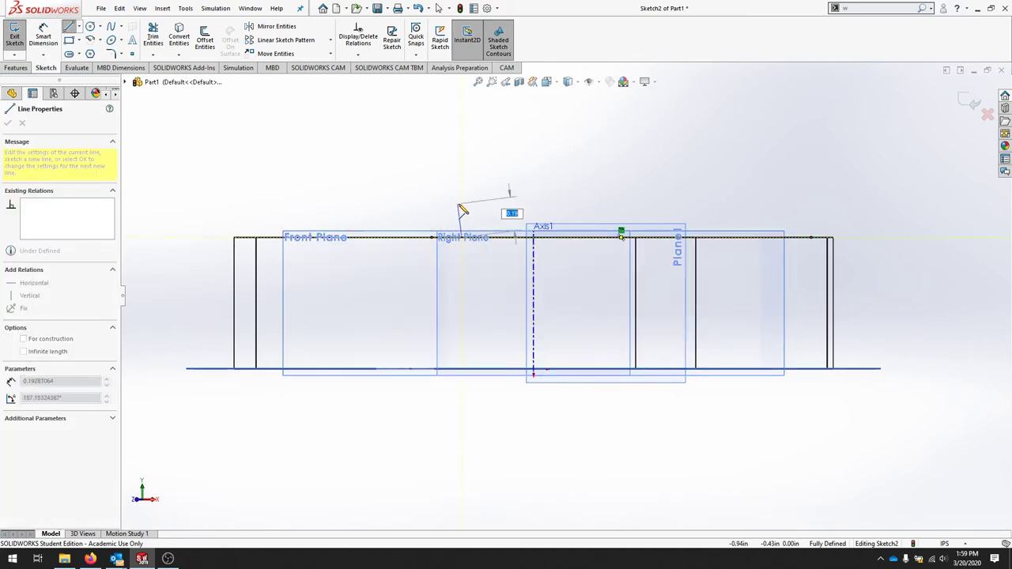
pyautogui.click(499, 201)
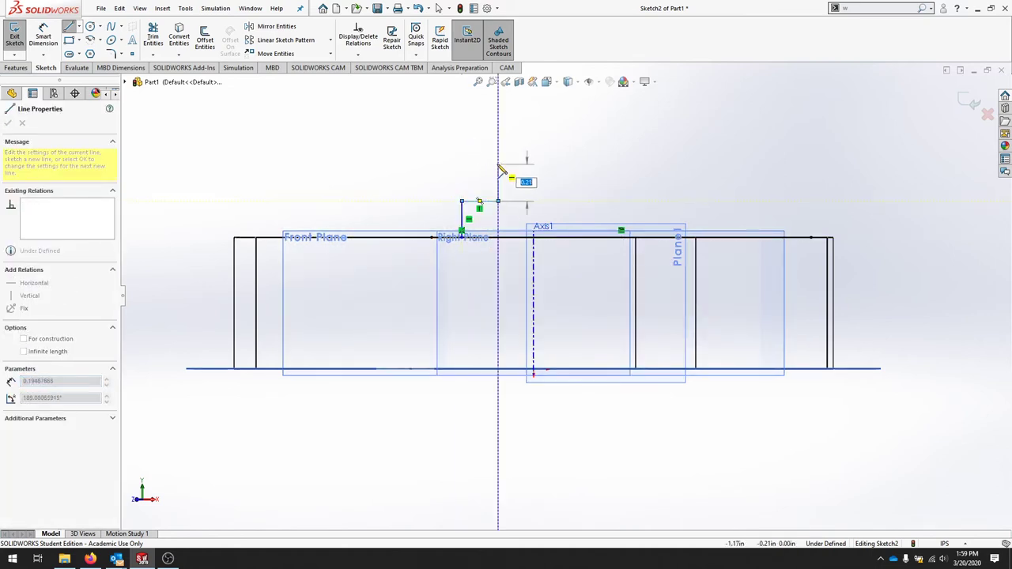
pyautogui.click(498, 163)
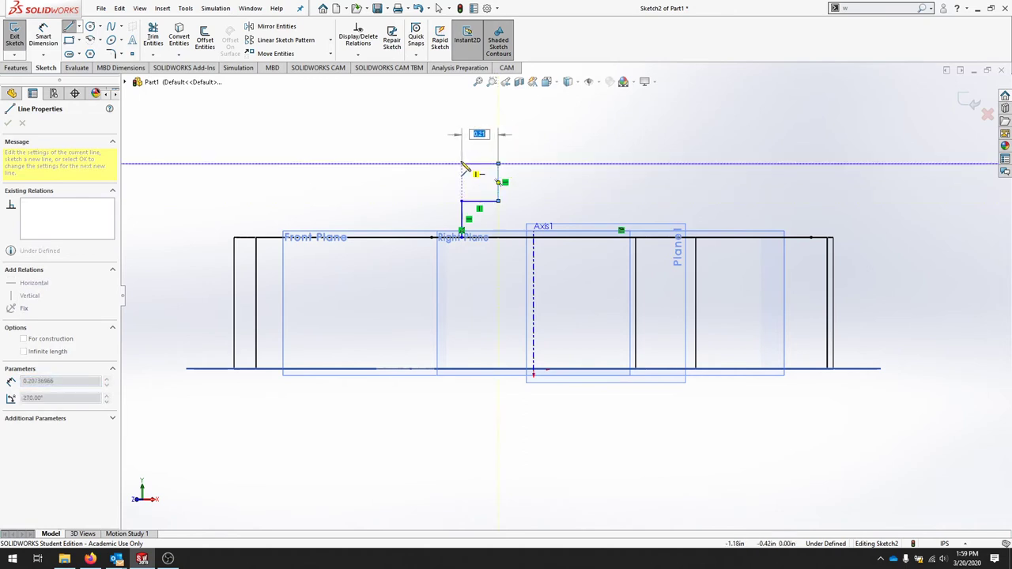
pyautogui.click(462, 164)
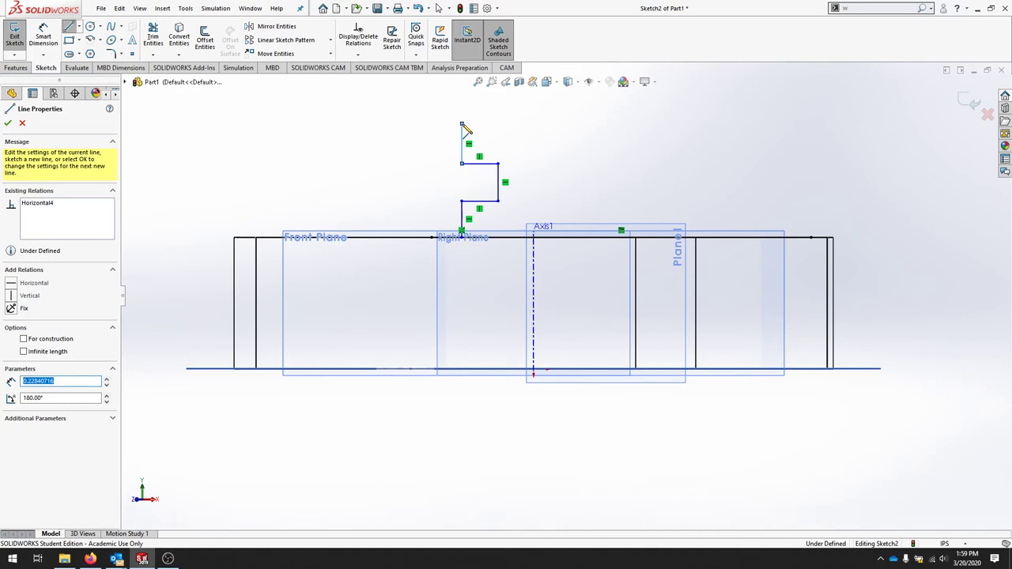
pyautogui.click(462, 124)
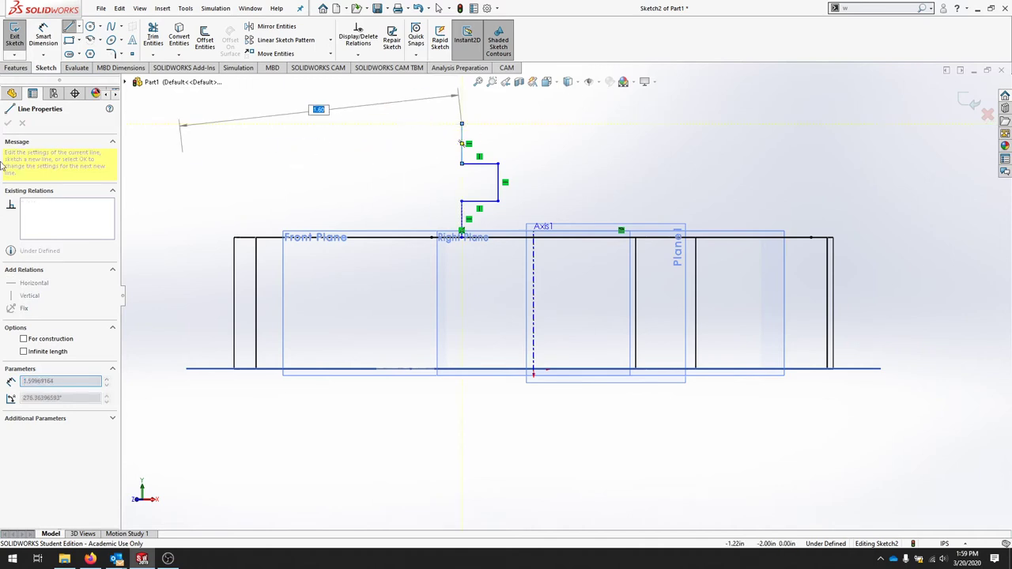
pyautogui.click(22, 124)
# - Draw a vertical construction centerline through Axis1, extending above the profile
pyautogui.click(69, 26)
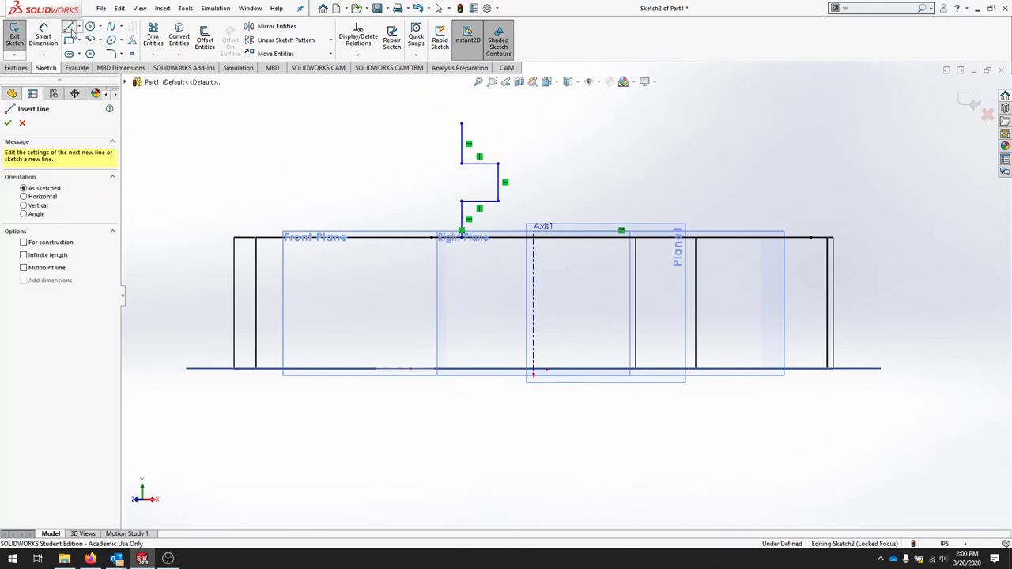
pyautogui.click(24, 243)
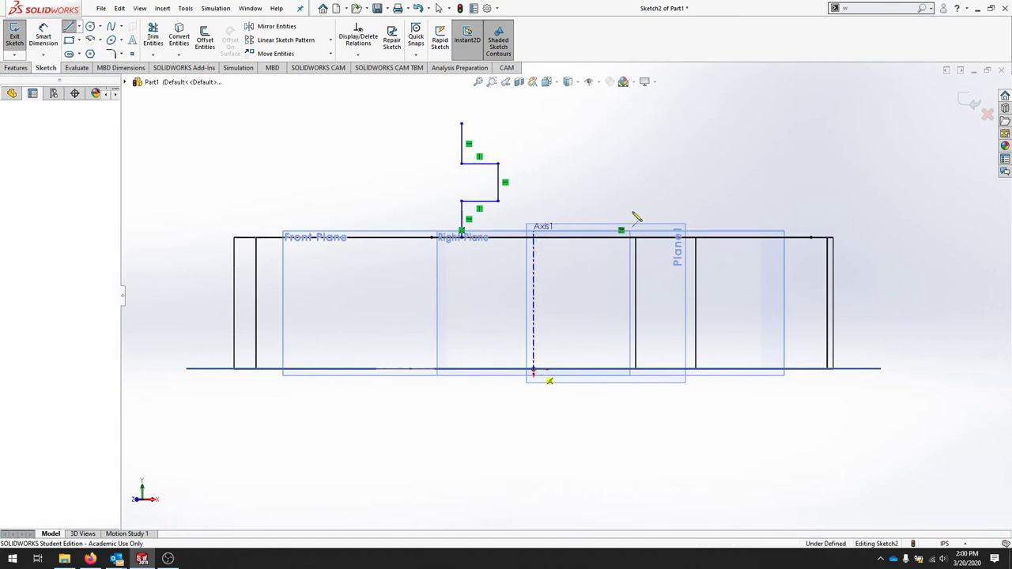
pyautogui.click(534, 370)
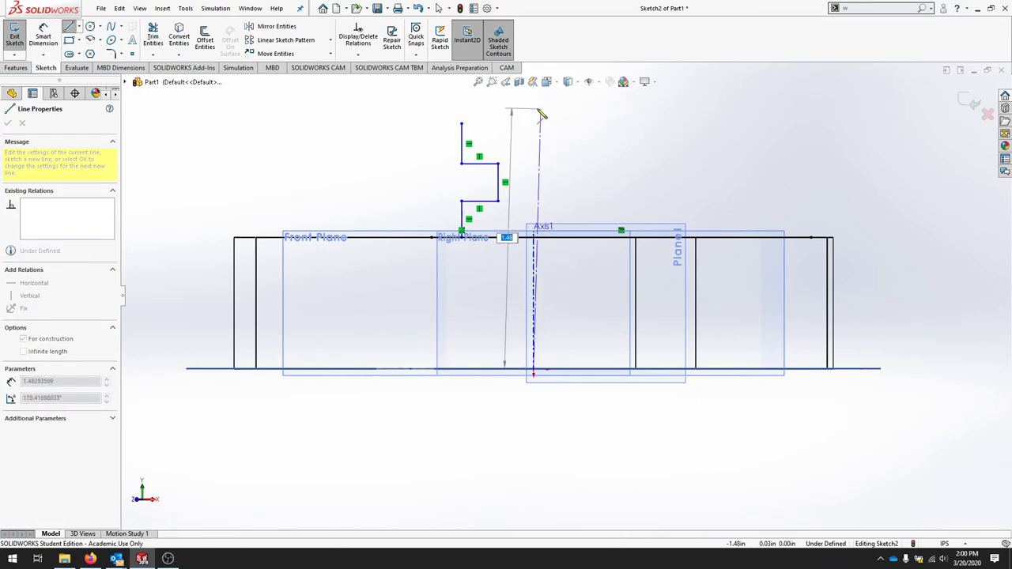
pyautogui.click(534, 107)
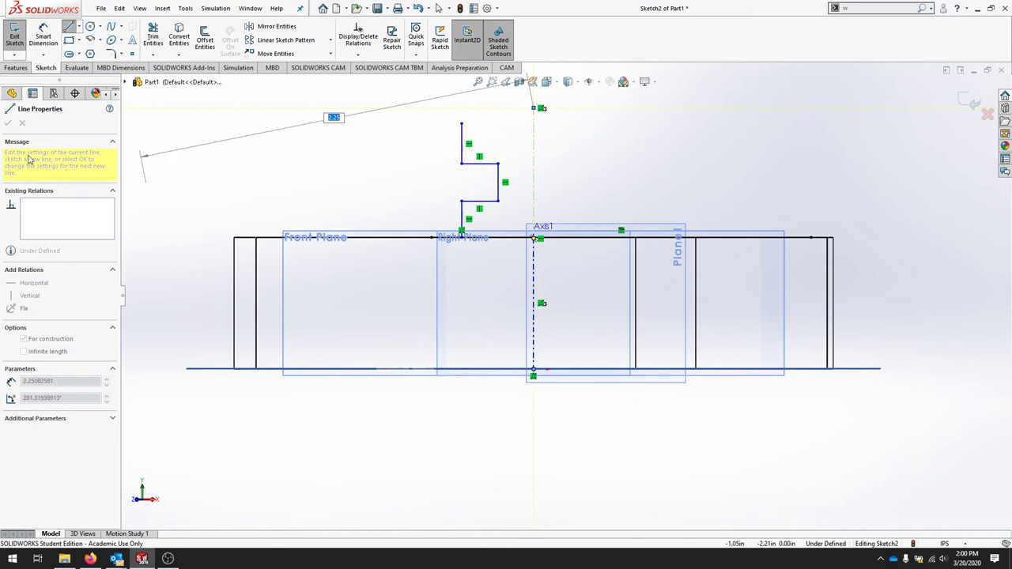
pyautogui.press('Escape')
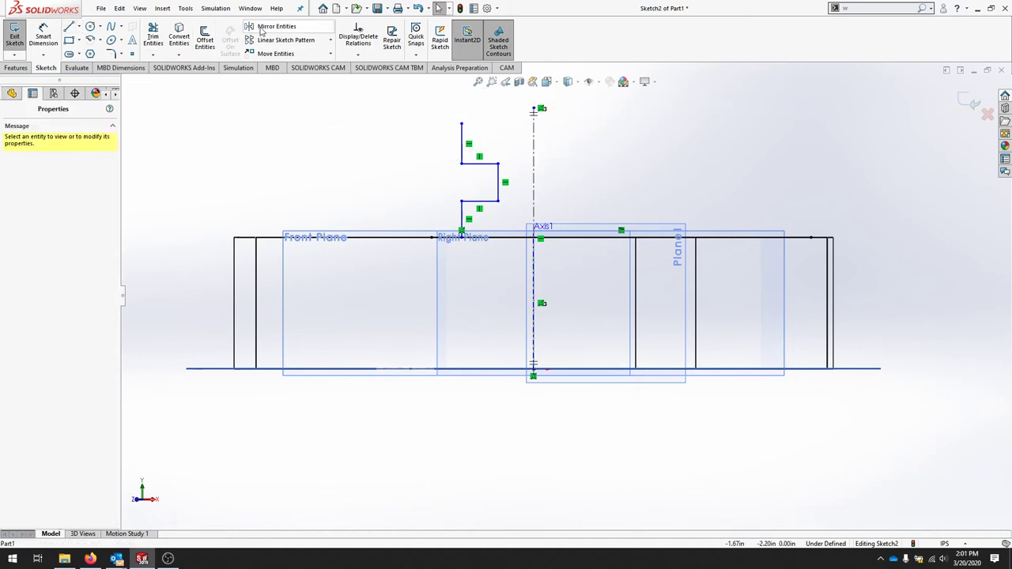
# - Mirror the five stepped-profile lines about the vertical centerline
pyautogui.click(261, 27)
pyautogui.click(462, 147)
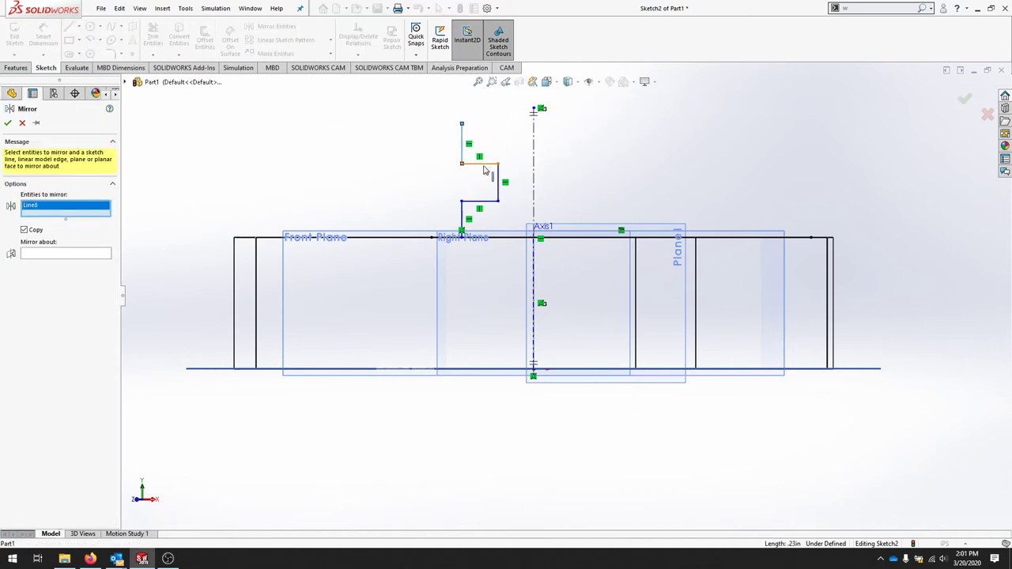
pyautogui.click(485, 166)
pyautogui.click(499, 182)
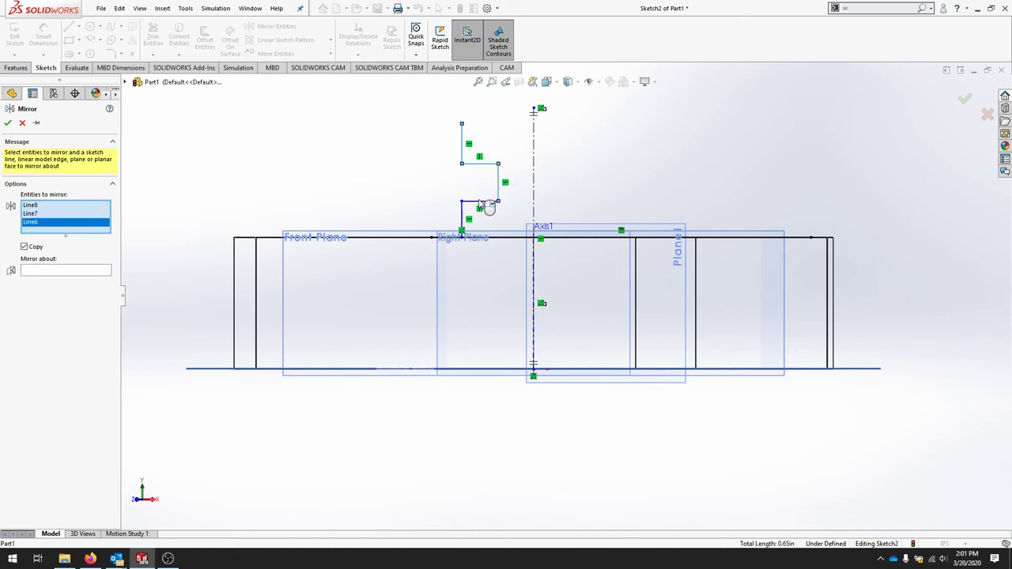
pyautogui.click(481, 202)
pyautogui.click(462, 216)
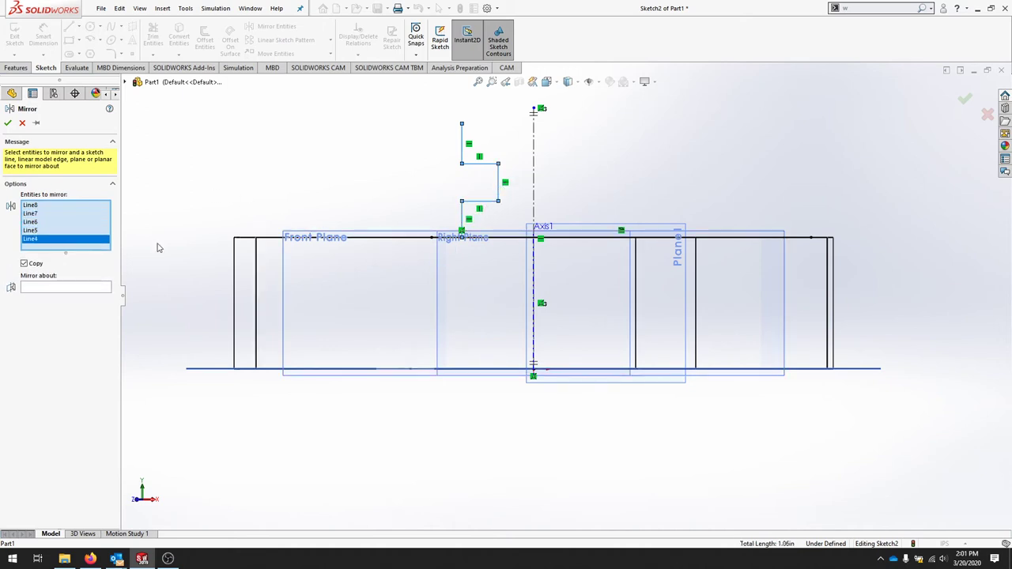
pyautogui.click(49, 288)
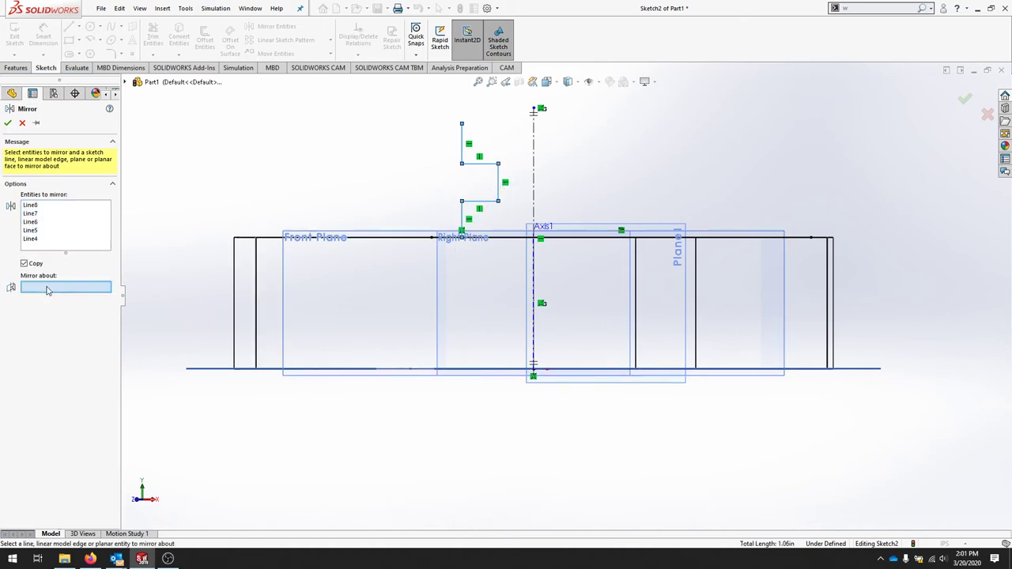
pyautogui.click(537, 152)
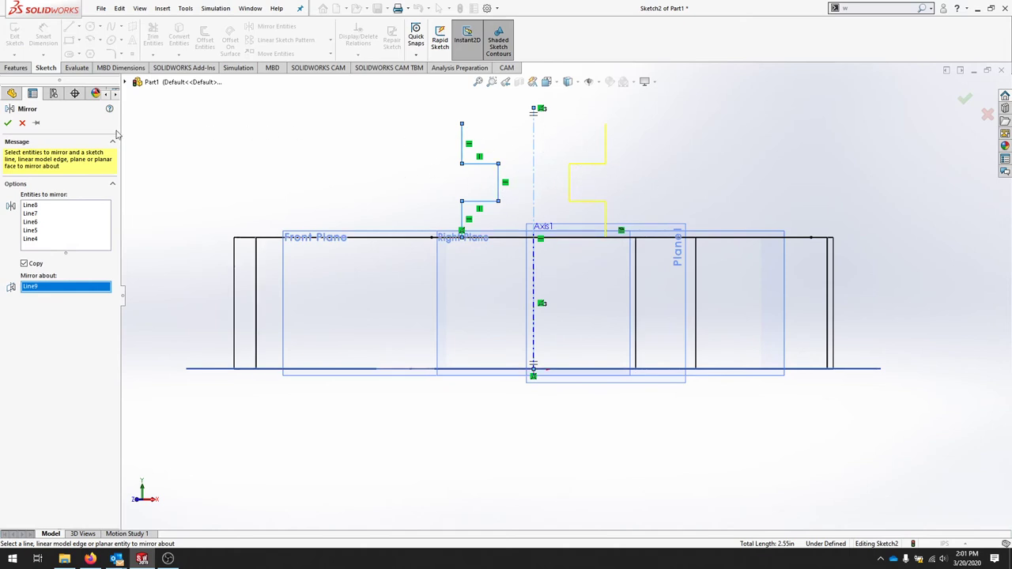
pyautogui.click(8, 124)
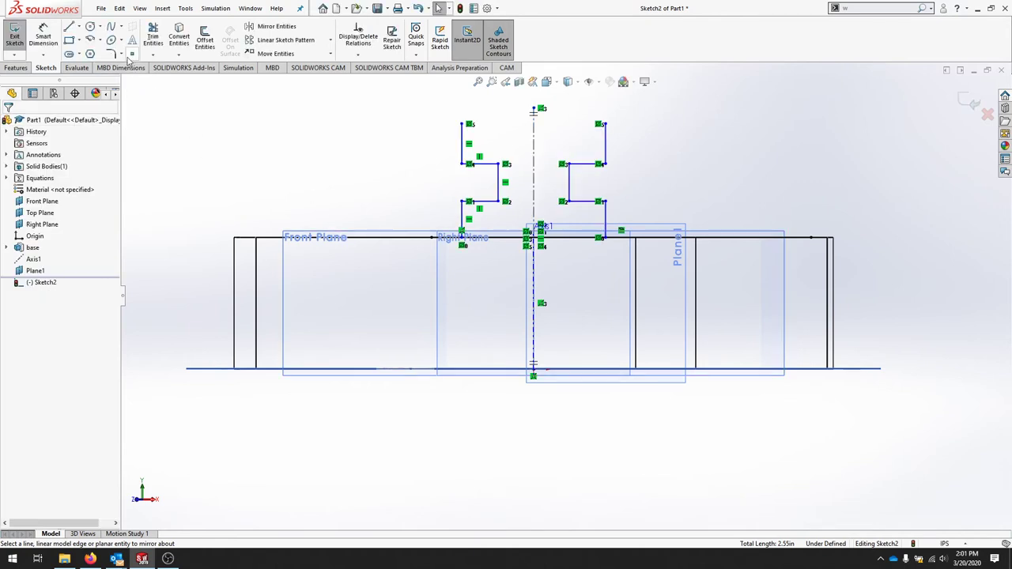
# - Dimension the profile steps: upper upright .25, step width .125, lower line .25
pyautogui.click(38, 40)
pyautogui.click(43, 36)
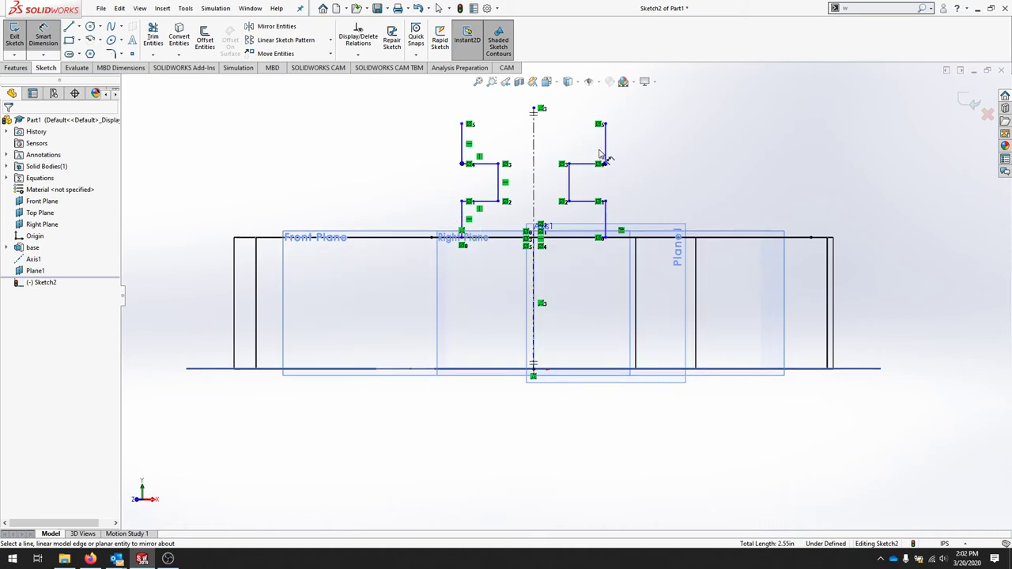
pyautogui.click(467, 144)
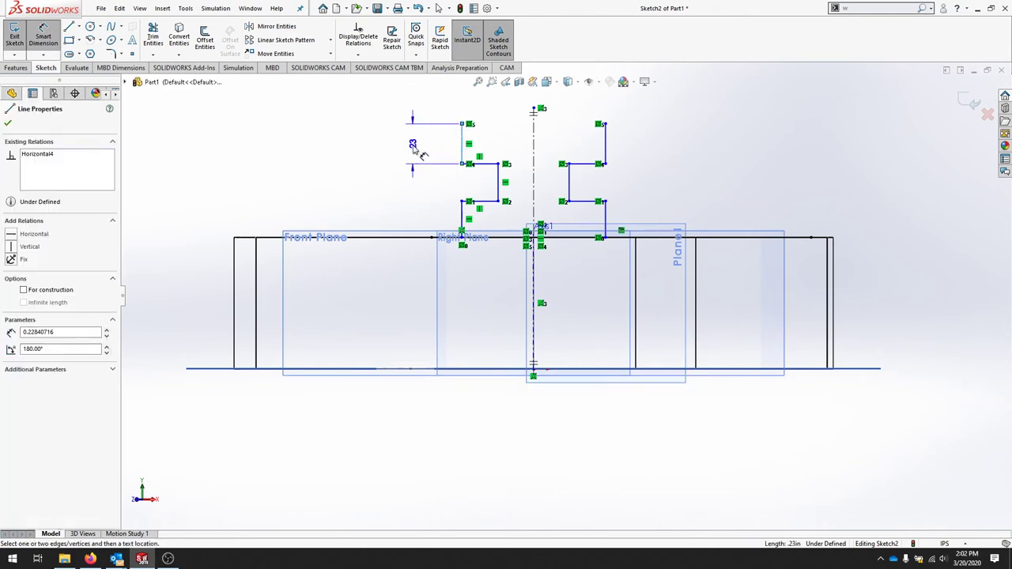
pyautogui.click(425, 145)
pyautogui.write('.25')
pyautogui.press('Return')
pyautogui.click(485, 164)
pyautogui.click(486, 147)
pyautogui.write('.125')
pyautogui.press('Return')
pyautogui.click(434, 211)
pyautogui.click(431, 245)
pyautogui.write('.25')
pyautogui.press('Return')
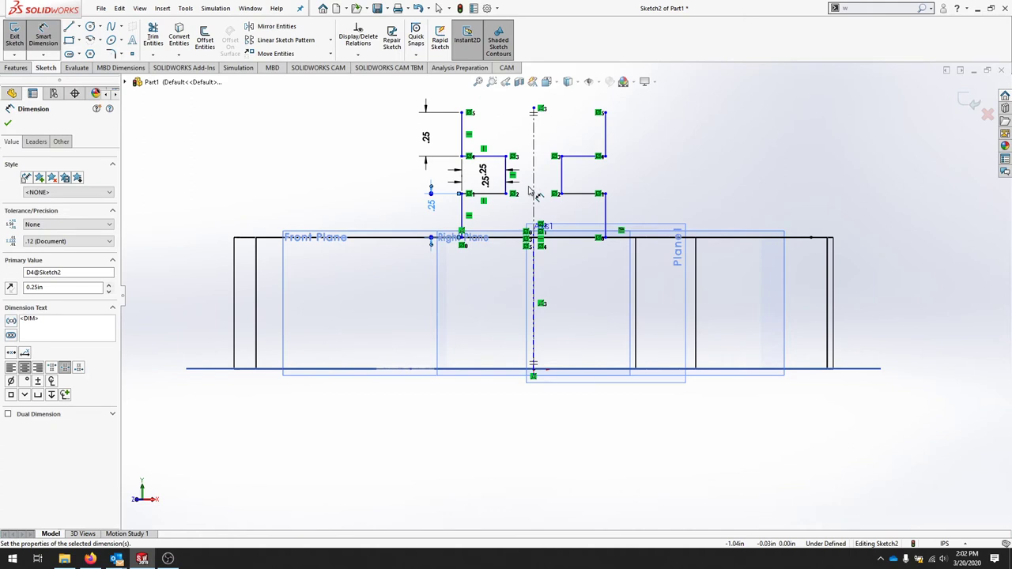
# - Dimension the left upright's top endpoint .75 from the centerline
pyautogui.click(465, 111)
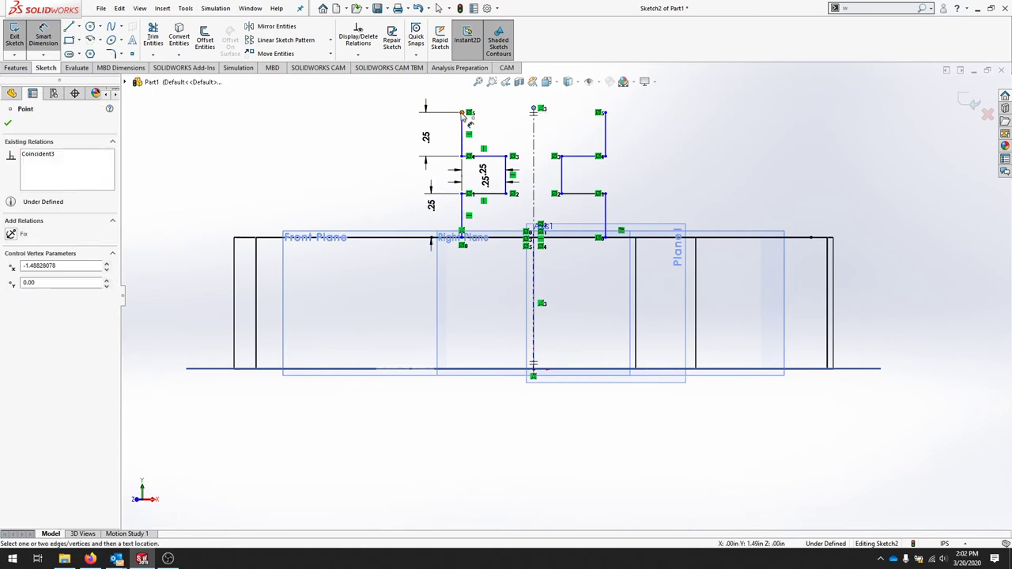
pyautogui.click(534, 110)
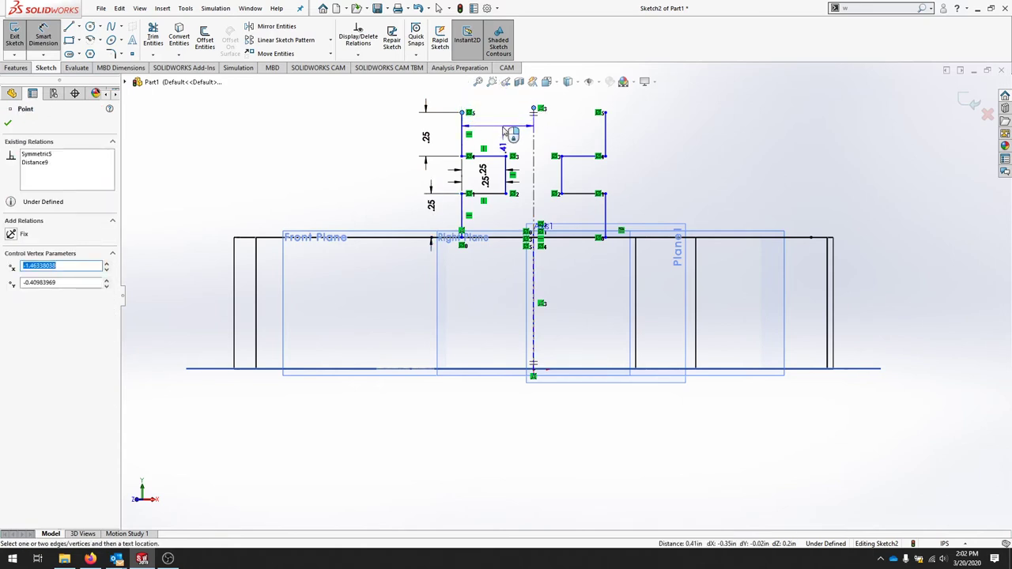
pyautogui.click(511, 139)
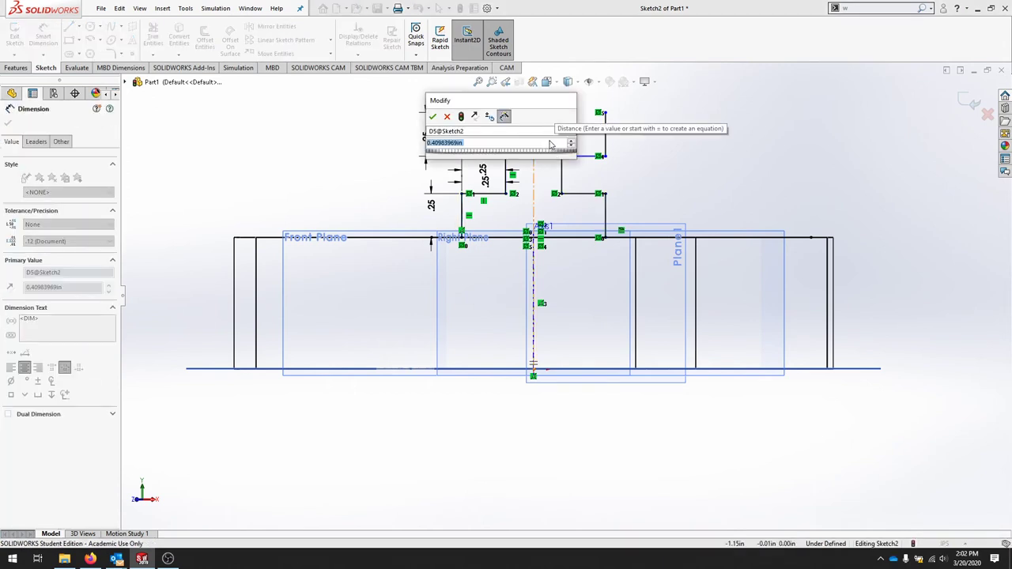
pyautogui.write('.75')
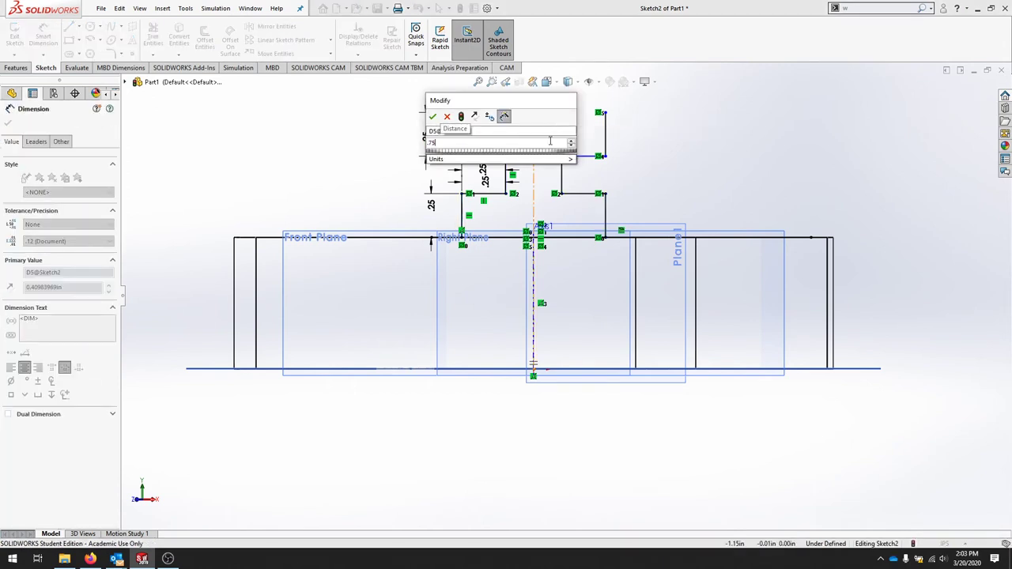
pyautogui.press('Return')
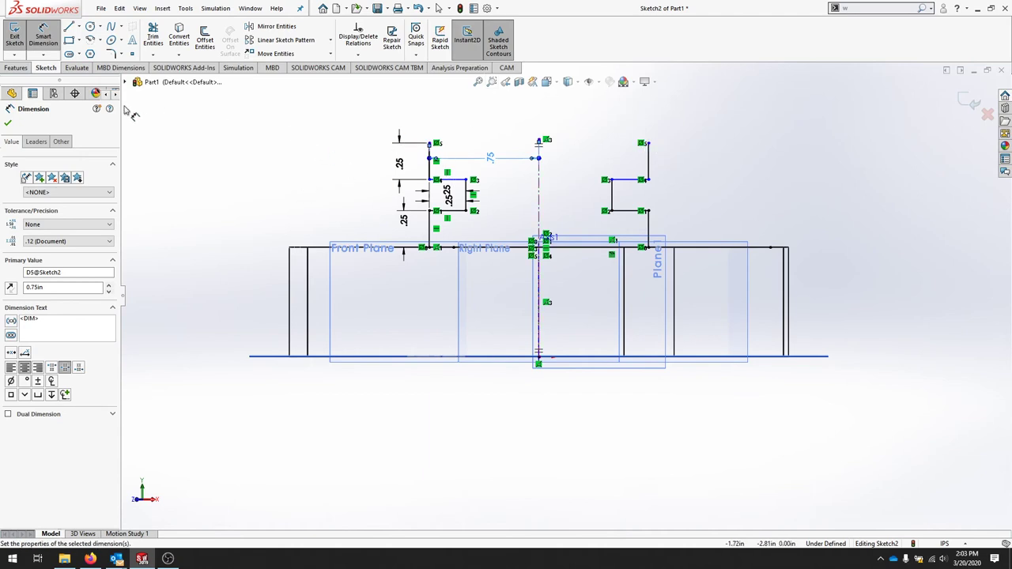
# - Draw a tangent arc from the right upright's top to the left upright's top
pyautogui.click(89, 39)
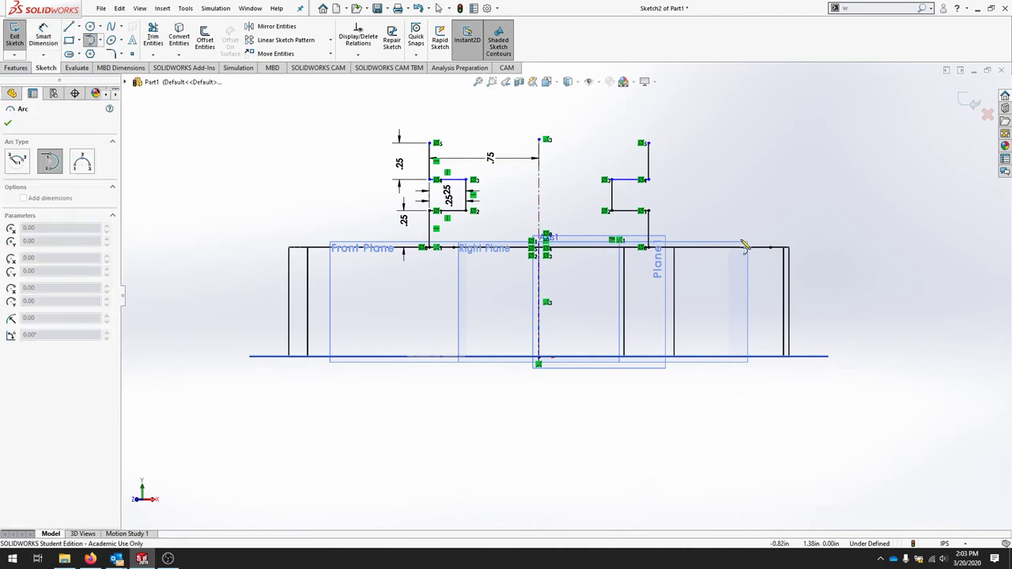
pyautogui.click(648, 143)
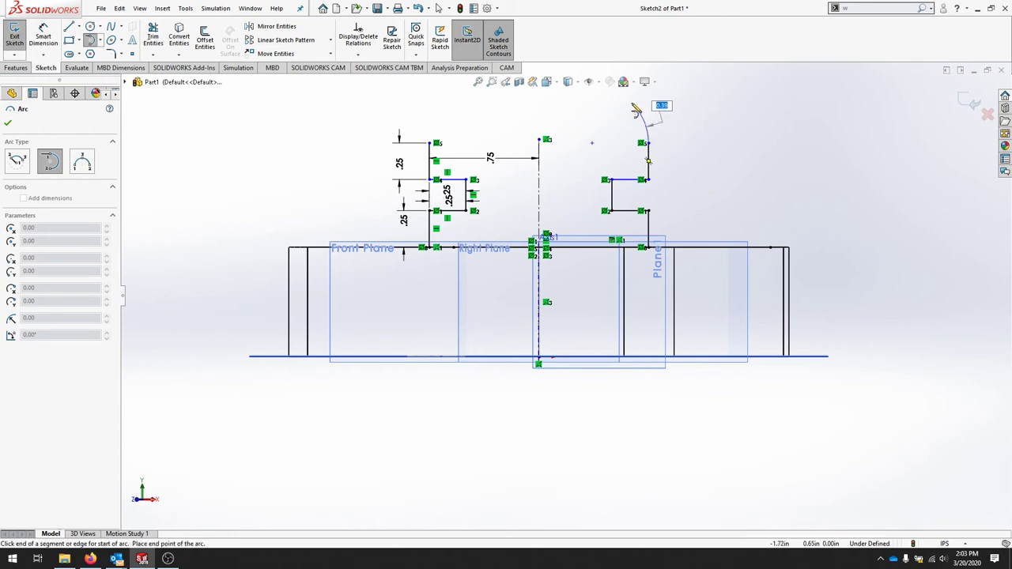
pyautogui.click(431, 144)
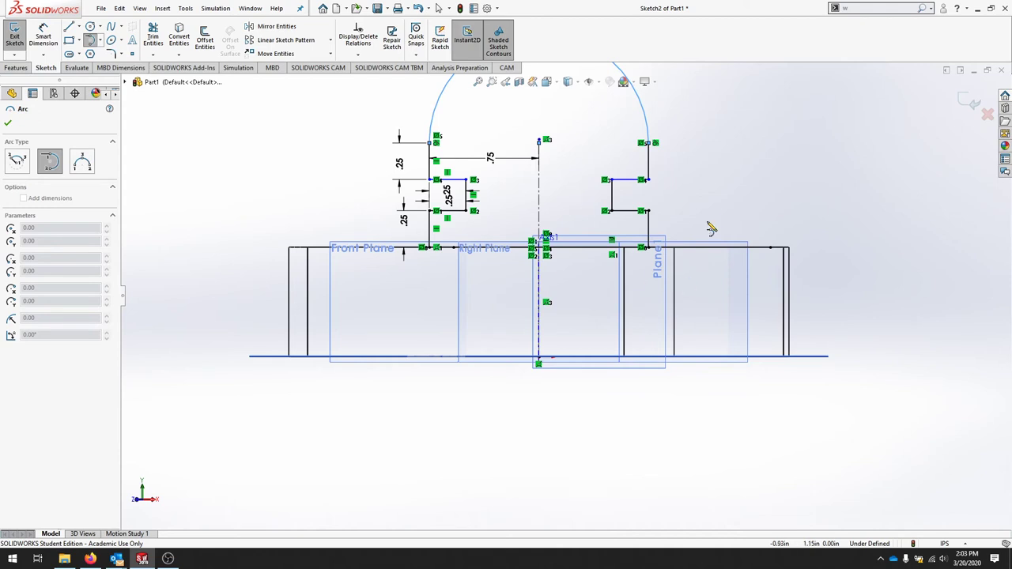
# - Trim the unwanted bottom line segment using Trim to closest
pyautogui.click(154, 52)
pyautogui.click(153, 55)
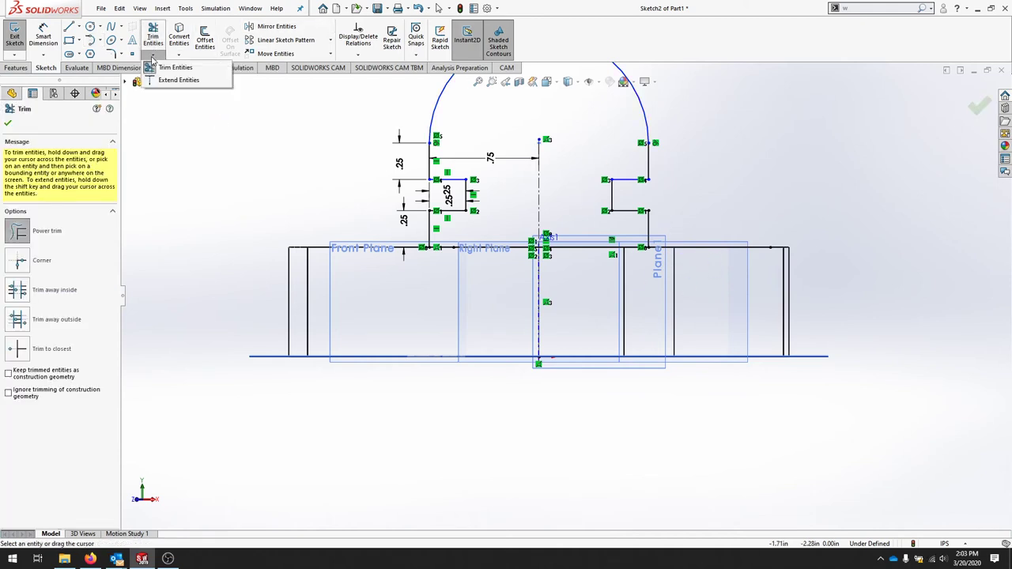
pyautogui.click(166, 71)
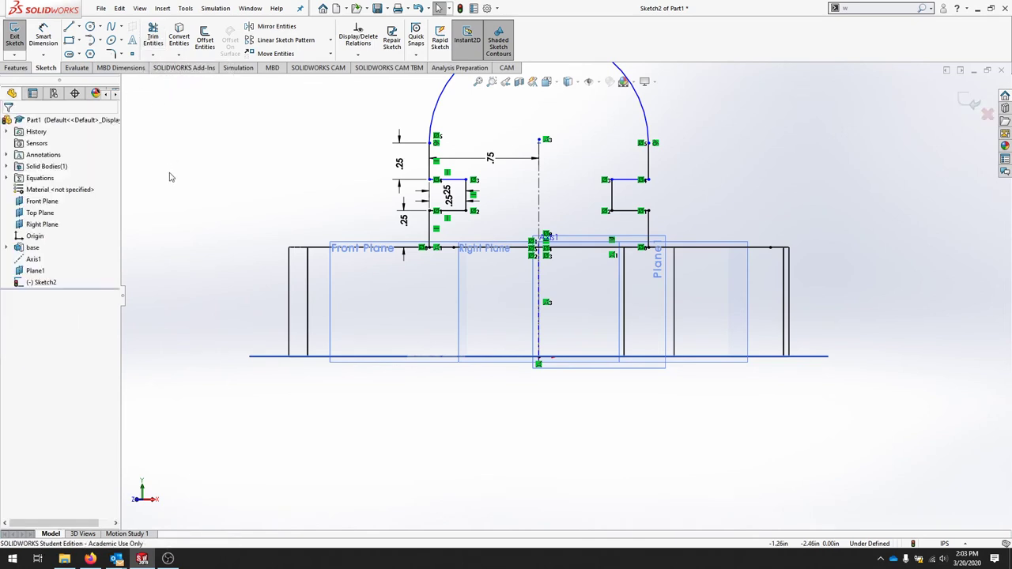
pyautogui.click(154, 38)
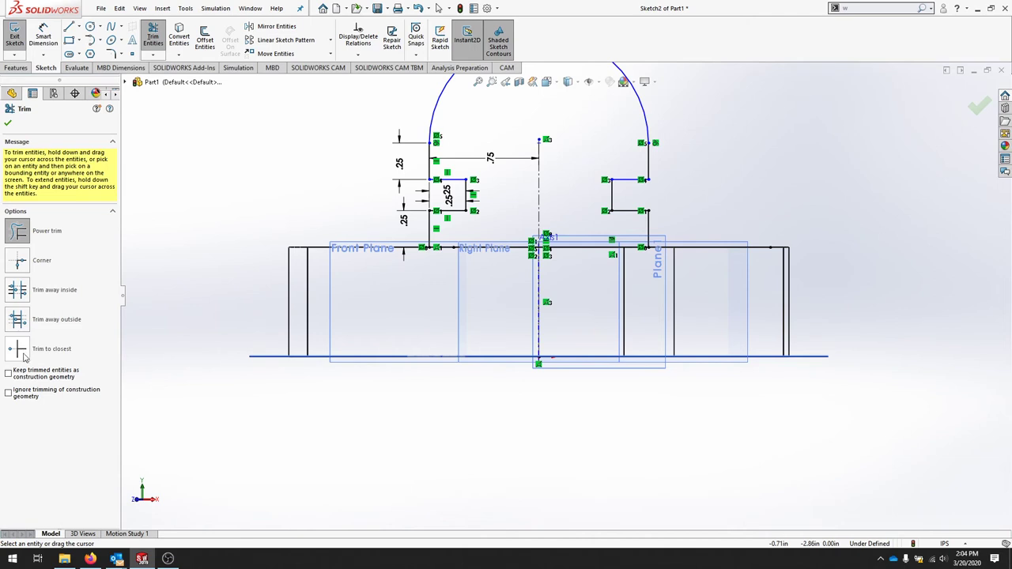
pyautogui.click(18, 349)
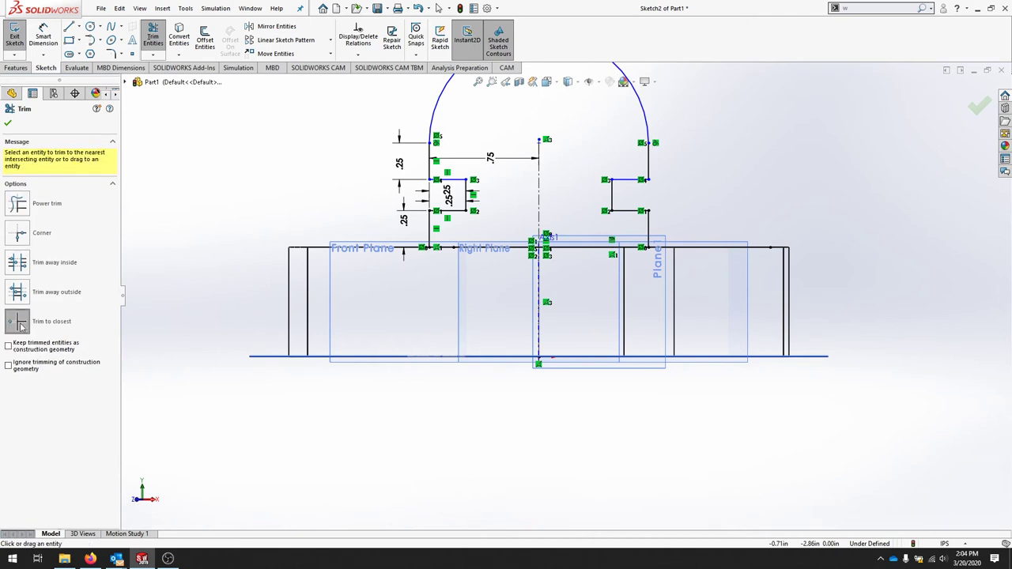
pyautogui.click(700, 252)
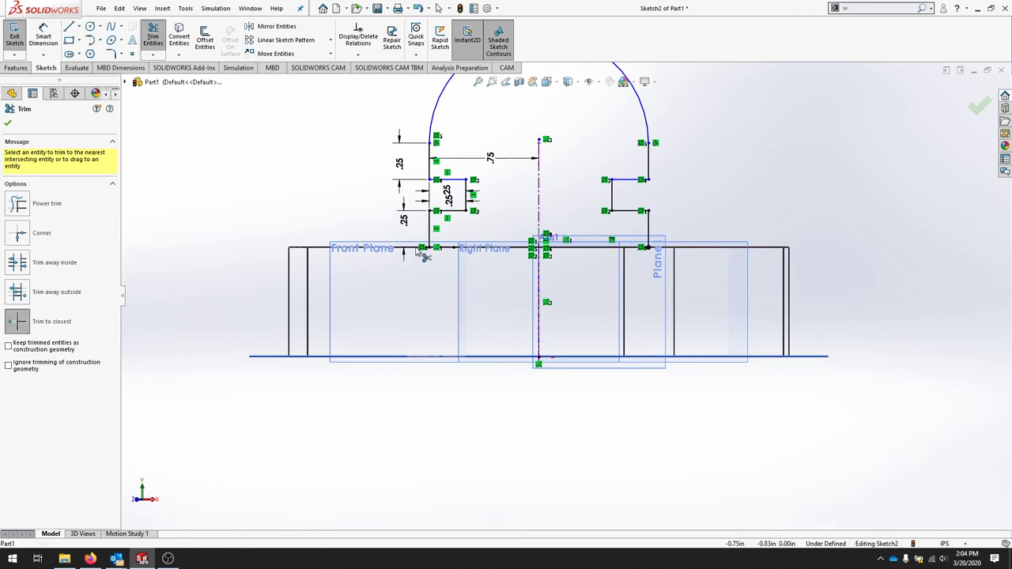
pyautogui.scroll(5, 427, 251)
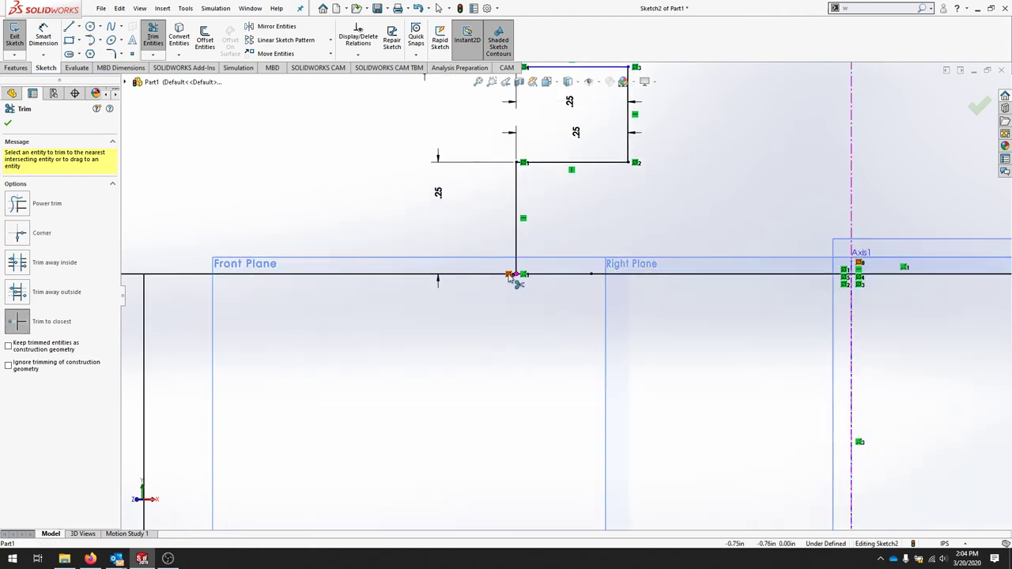
pyautogui.scroll(-5, 447, 274)
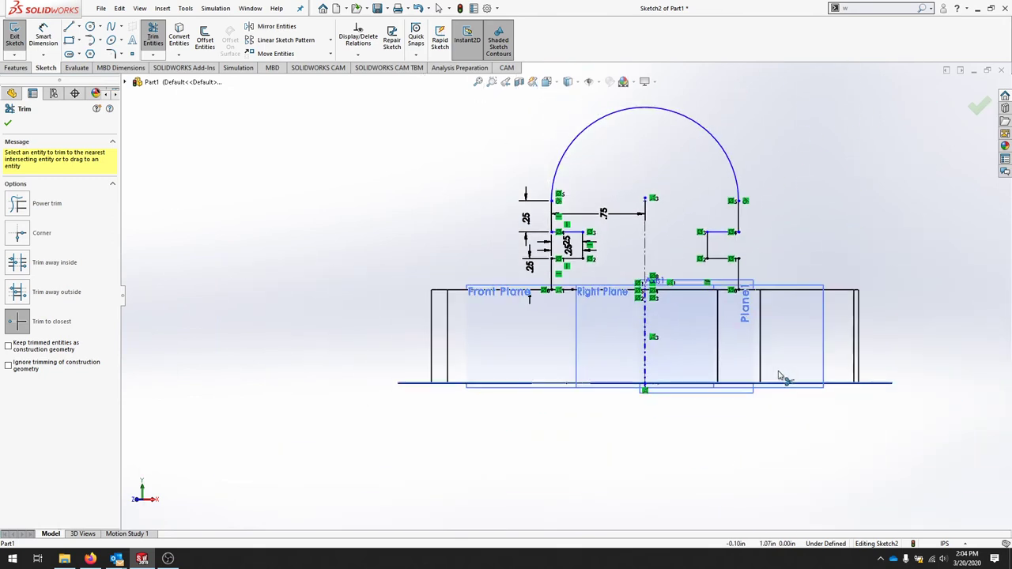
pyautogui.press('Escape')
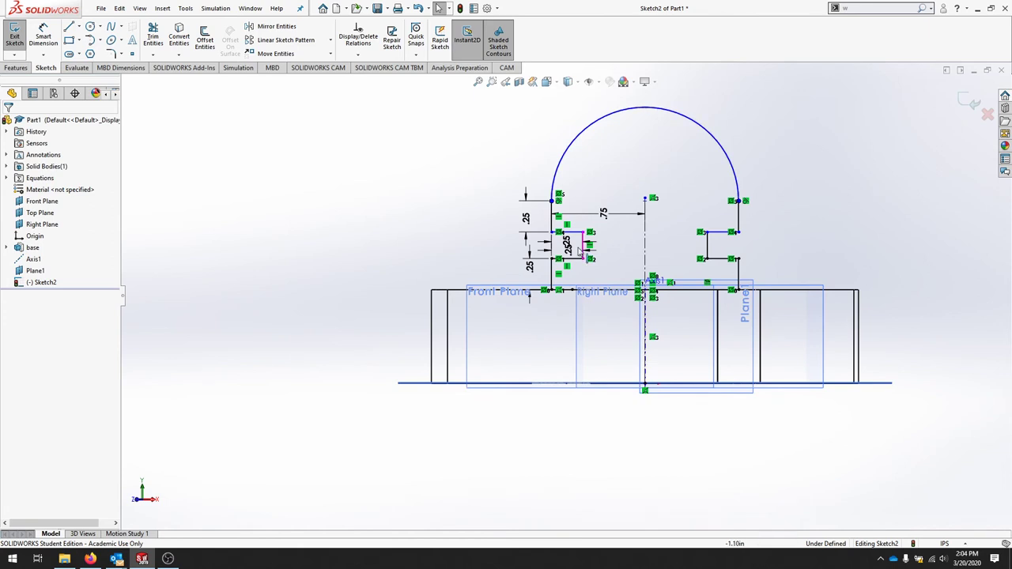
pyautogui.scroll(4, 578, 237)
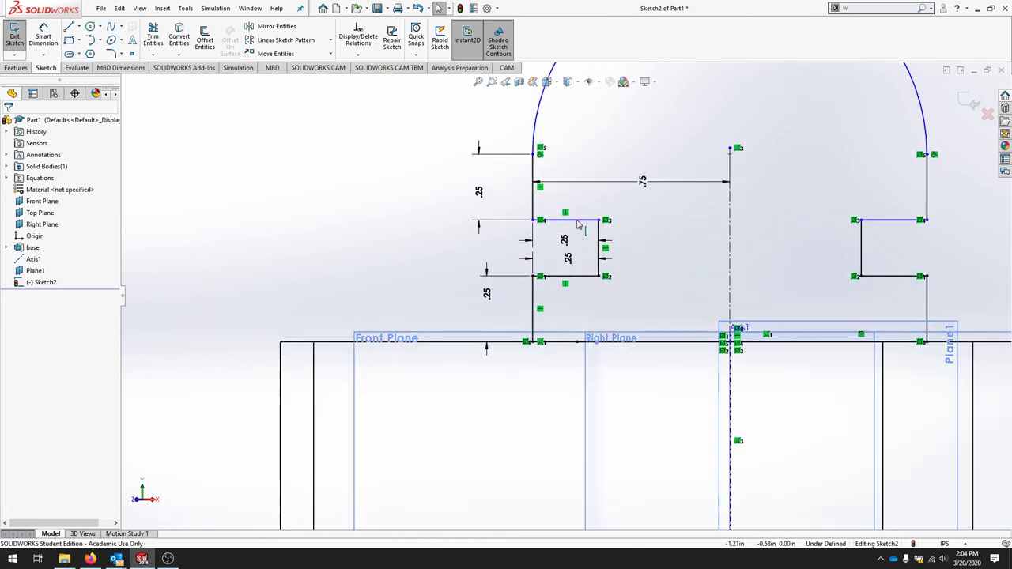
# - Enlarge the side notch and dimension its vertical edge to .25
pyautogui.moveTo(577, 226); pyautogui.dragTo(583, 179)
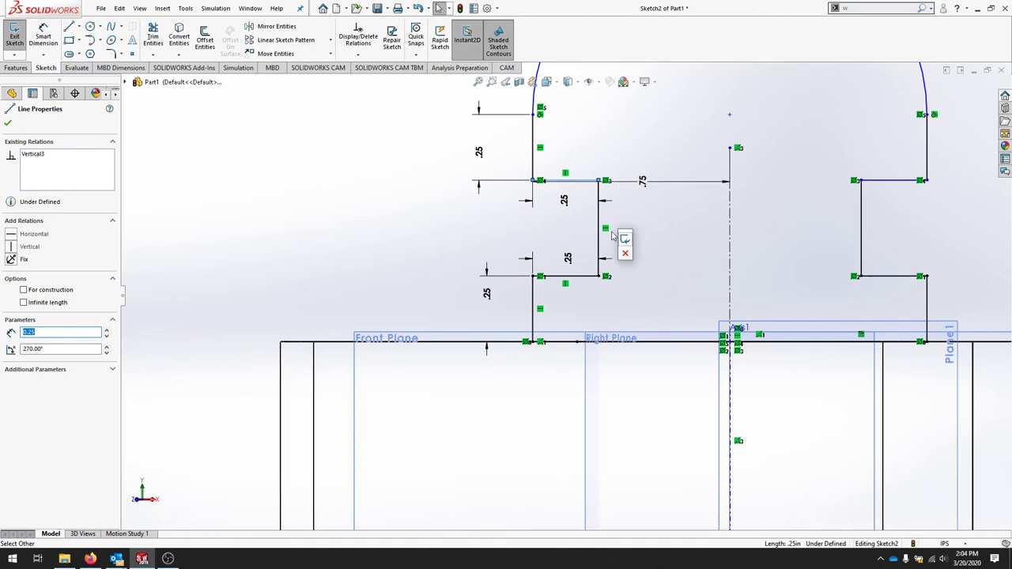
pyautogui.press('d')
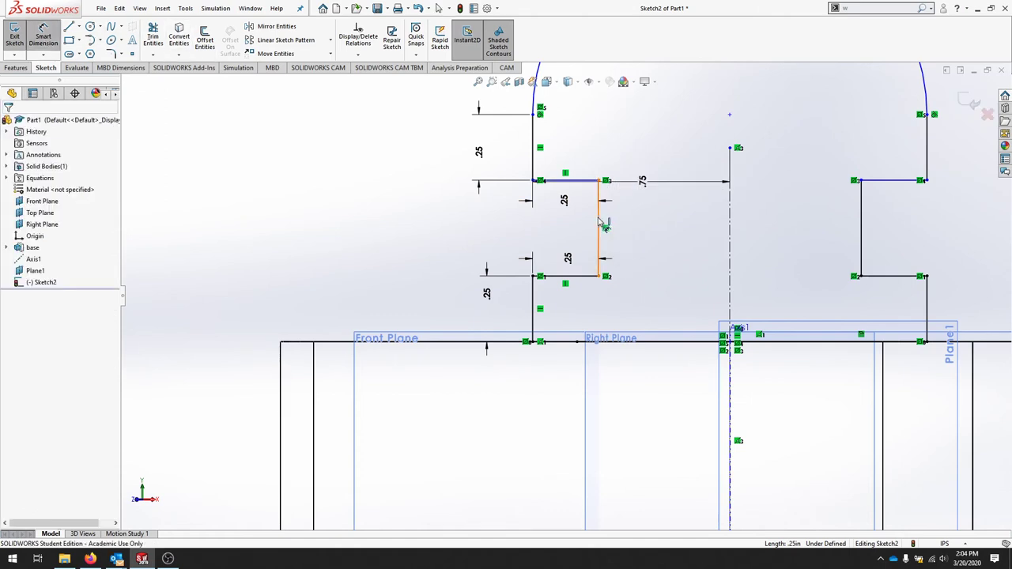
pyautogui.click(598, 222)
pyautogui.click(688, 254)
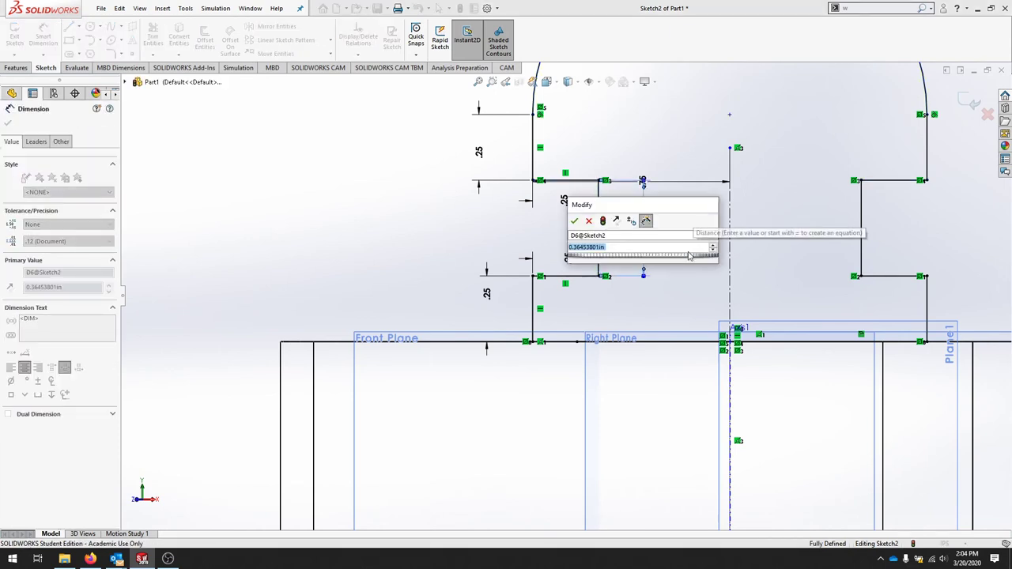
pyautogui.write('.25')
pyautogui.press('Return')
# - Extend the bottom line to close the profile, fully defining Sketch2
pyautogui.press('z')
pyautogui.press('z')
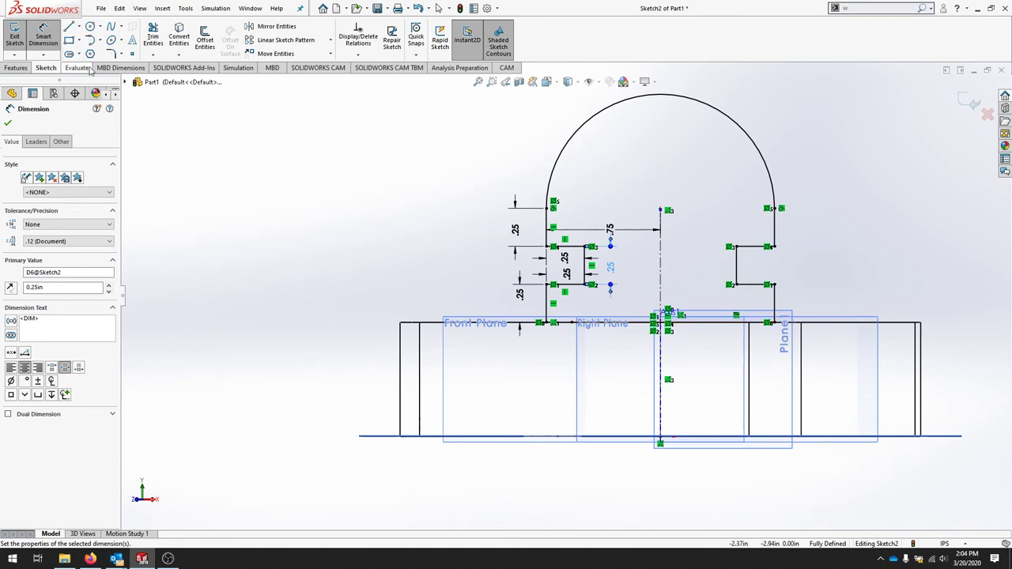
pyautogui.click(152, 54)
pyautogui.click(176, 80)
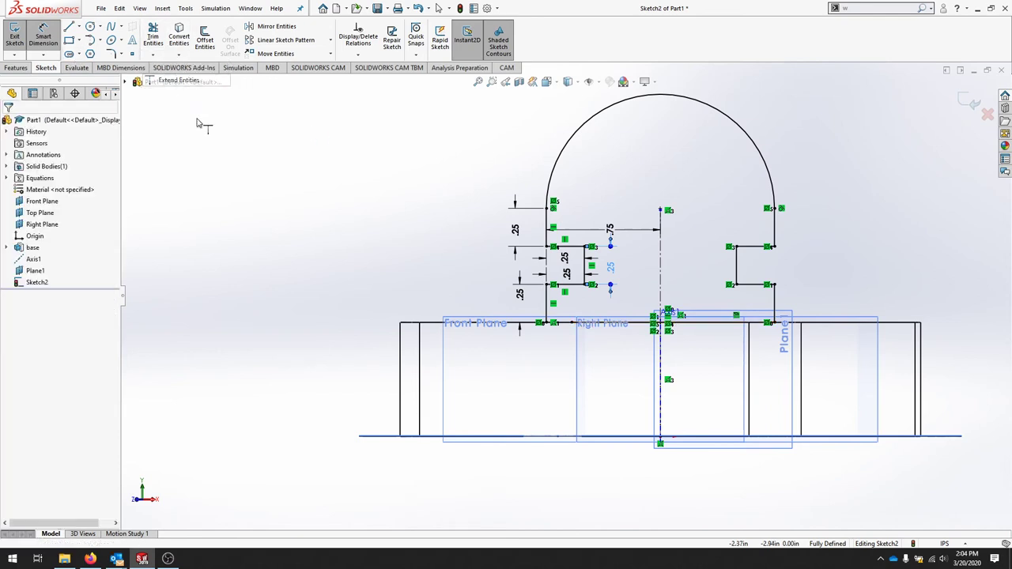
pyautogui.click(598, 329)
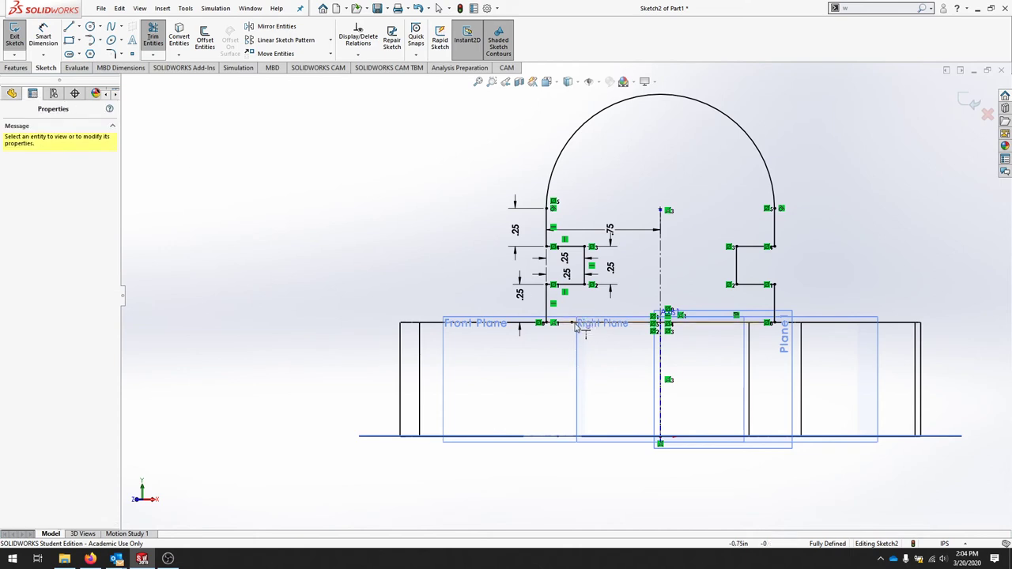
pyautogui.scroll(-3, 622, 328)
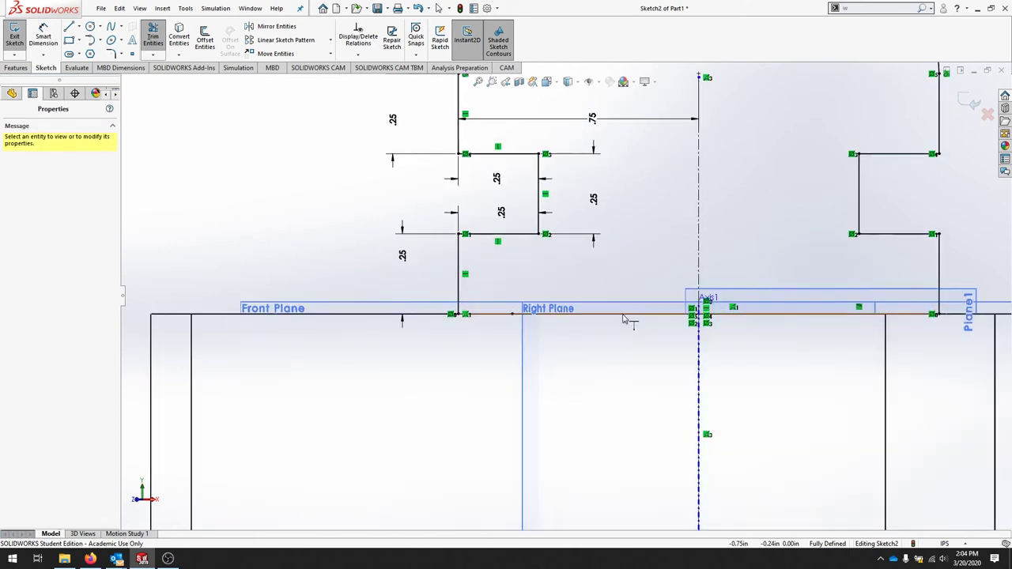
pyautogui.scroll(3, 606, 312)
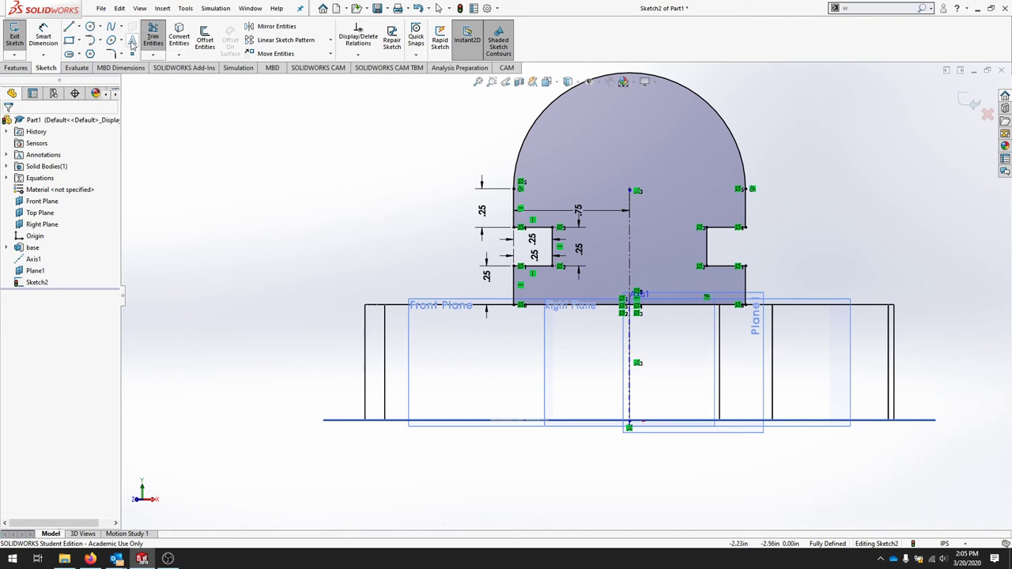
# - Draw a 0.75-diameter bore circle centred on the arc's centre point and exit the sketch
pyautogui.click(90, 26)
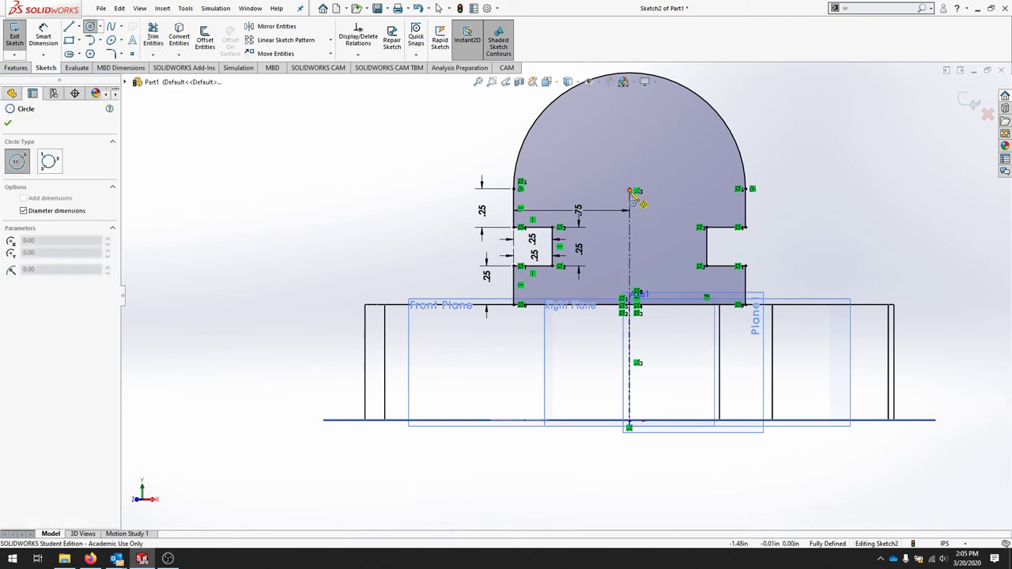
pyautogui.click(630, 191)
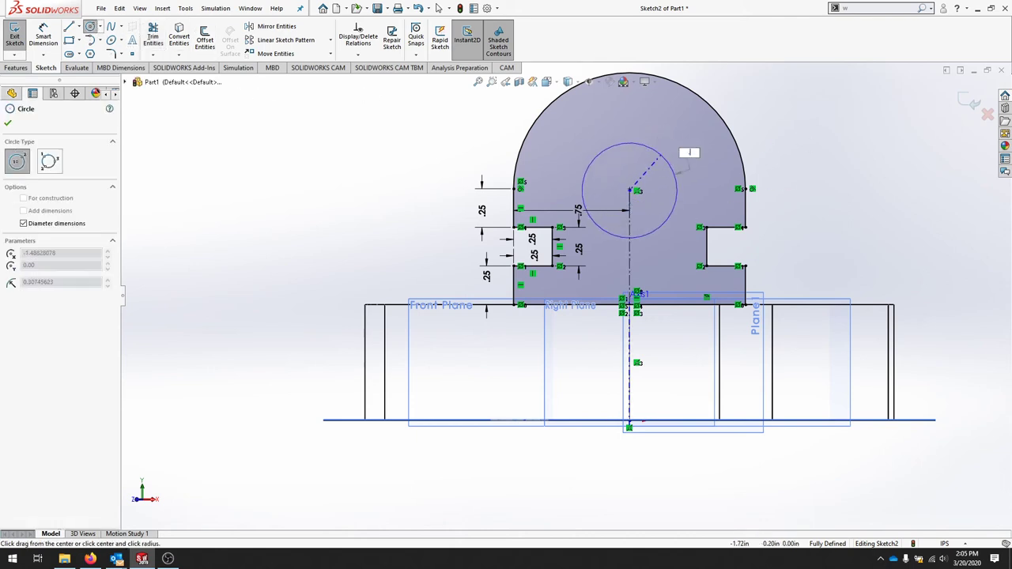
pyautogui.click(663, 158)
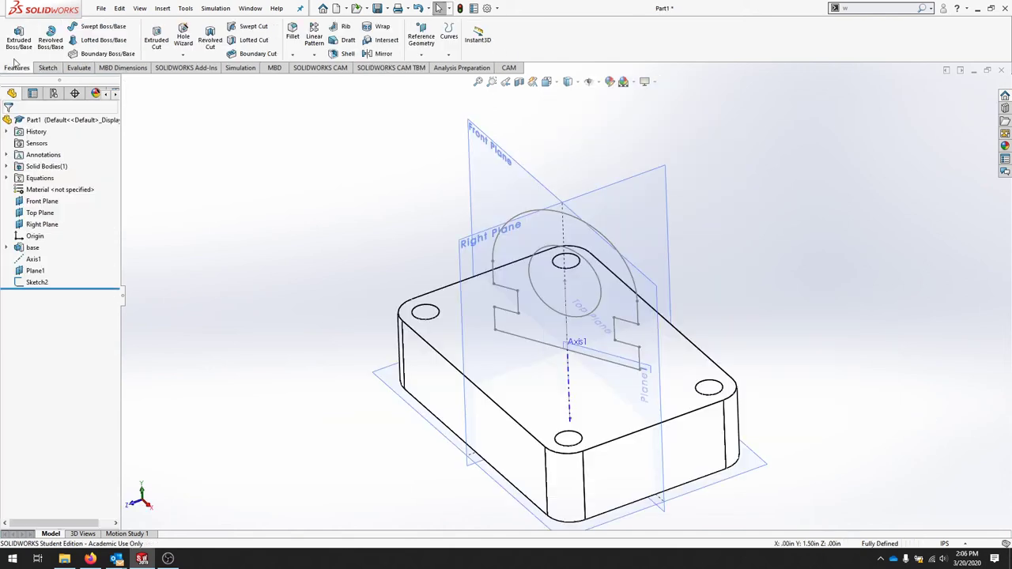
pyautogui.click(19, 36)
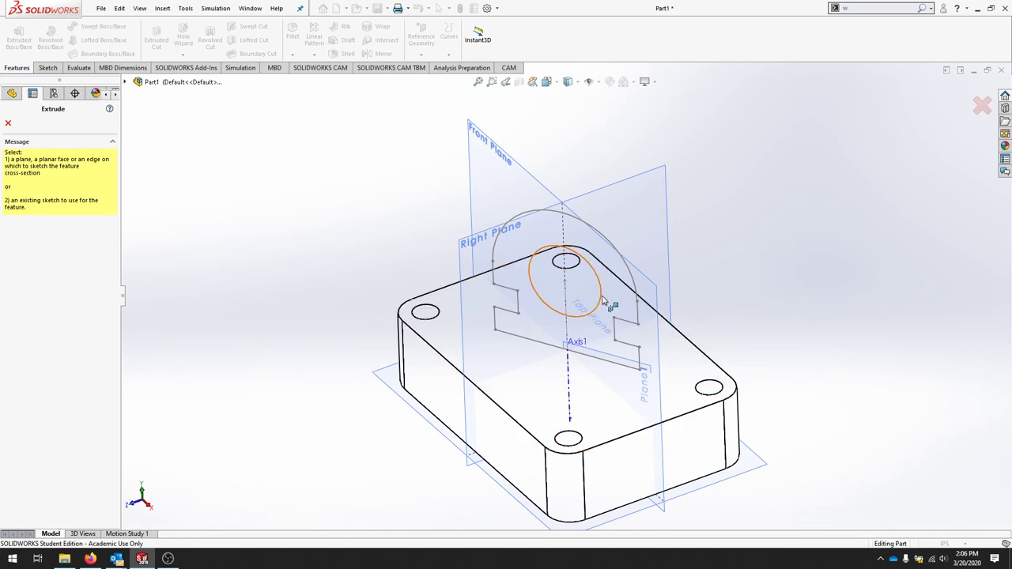
# - Extrude the bracket sketch Mid Plane with a 1.00 in depth
pyautogui.click(600, 234)
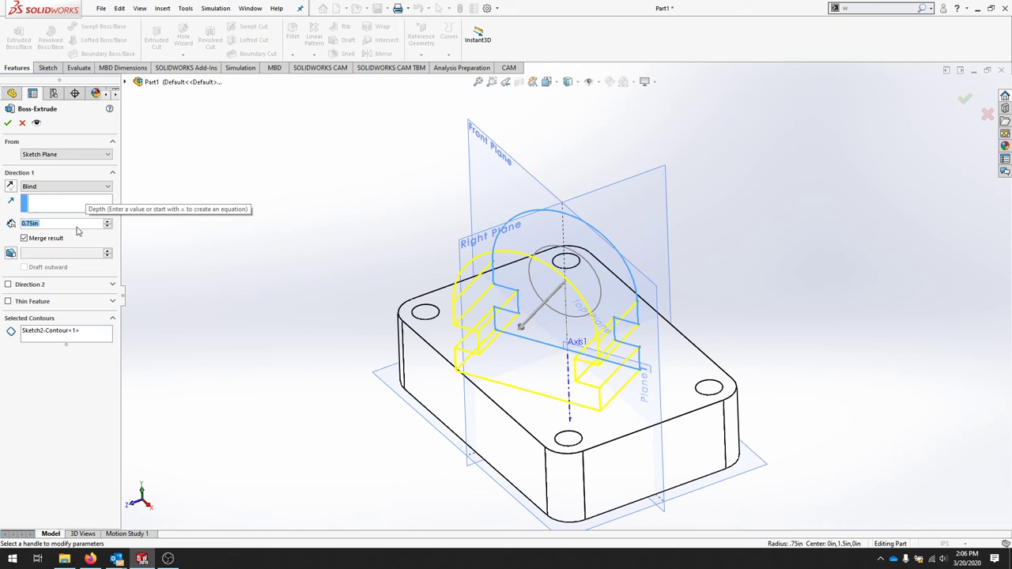
pyautogui.click(72, 226)
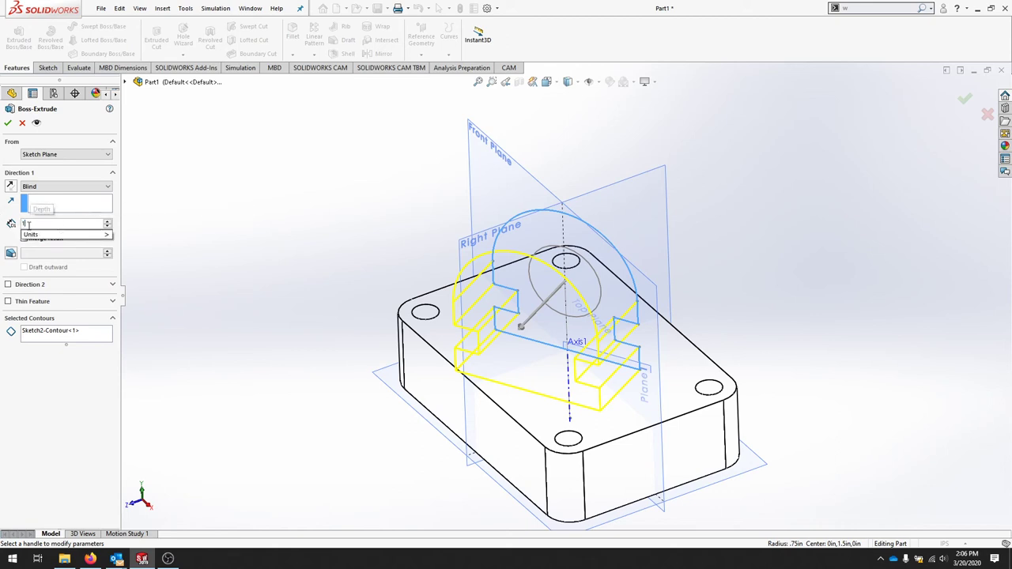
pyautogui.click(99, 187)
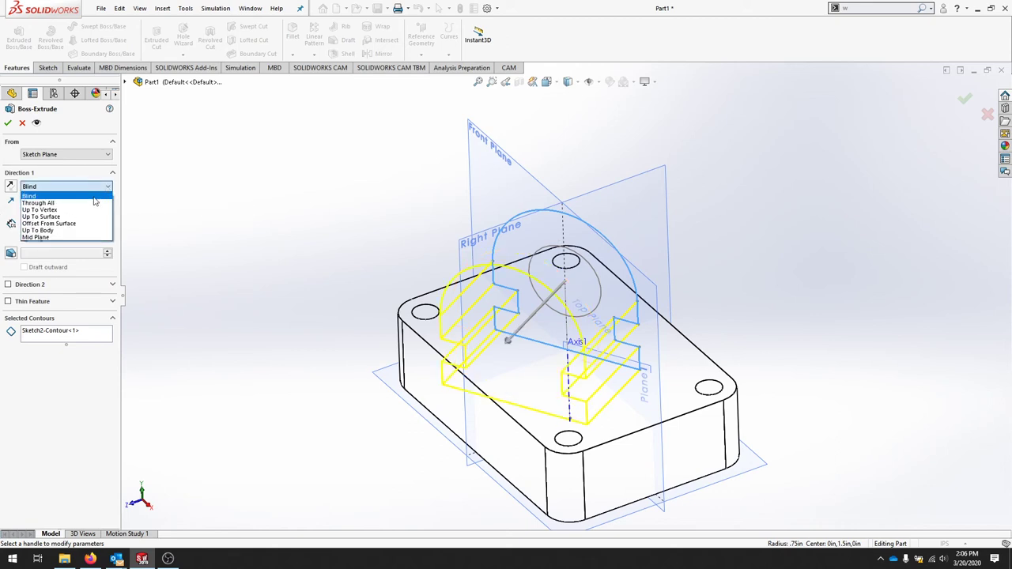
pyautogui.click(80, 237)
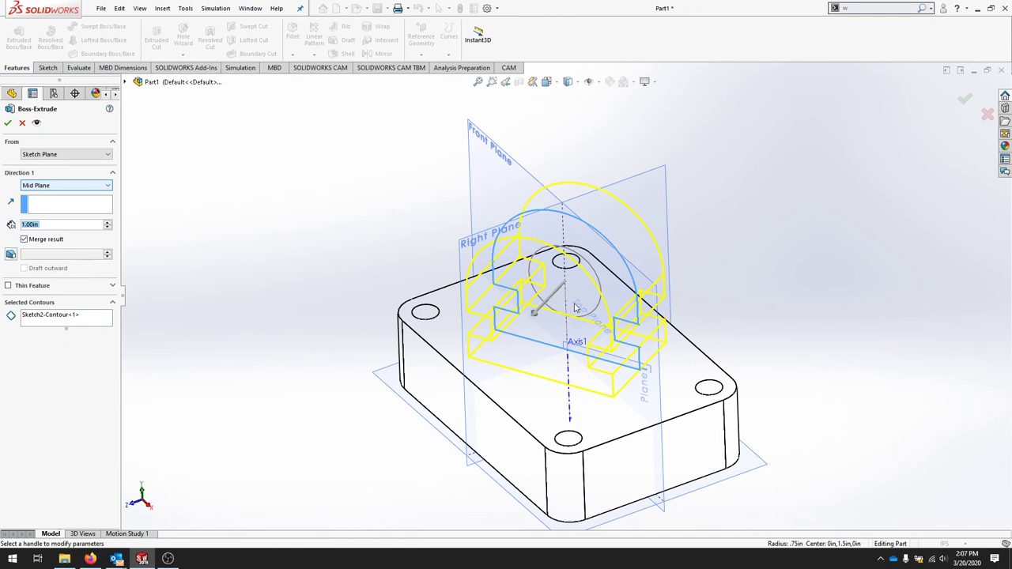
# - Switch the display to Shaded With Edges and confirm the bracket extrusion
pyautogui.click(570, 82)
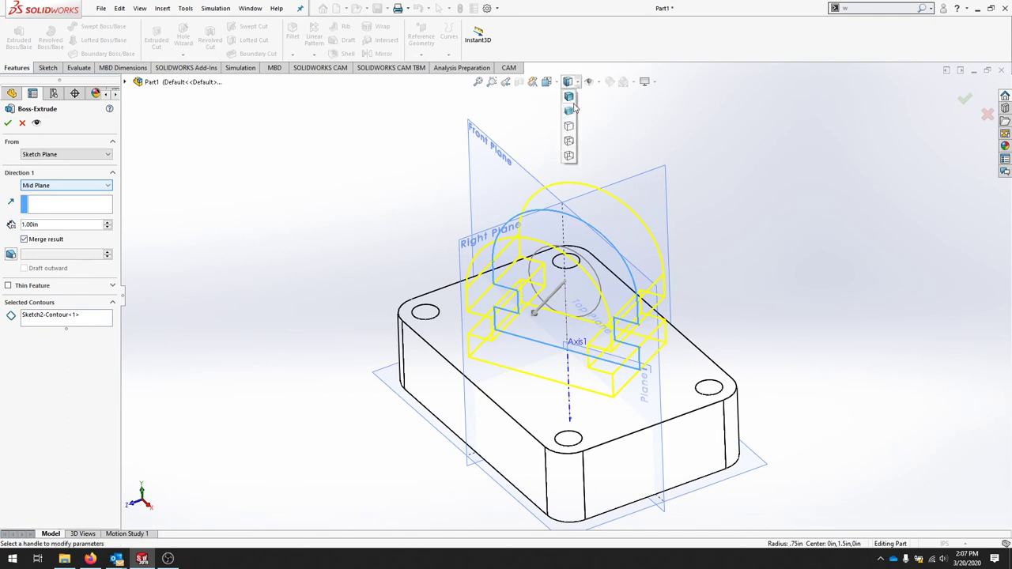
pyautogui.click(575, 113)
pyautogui.click(570, 82)
pyautogui.click(573, 97)
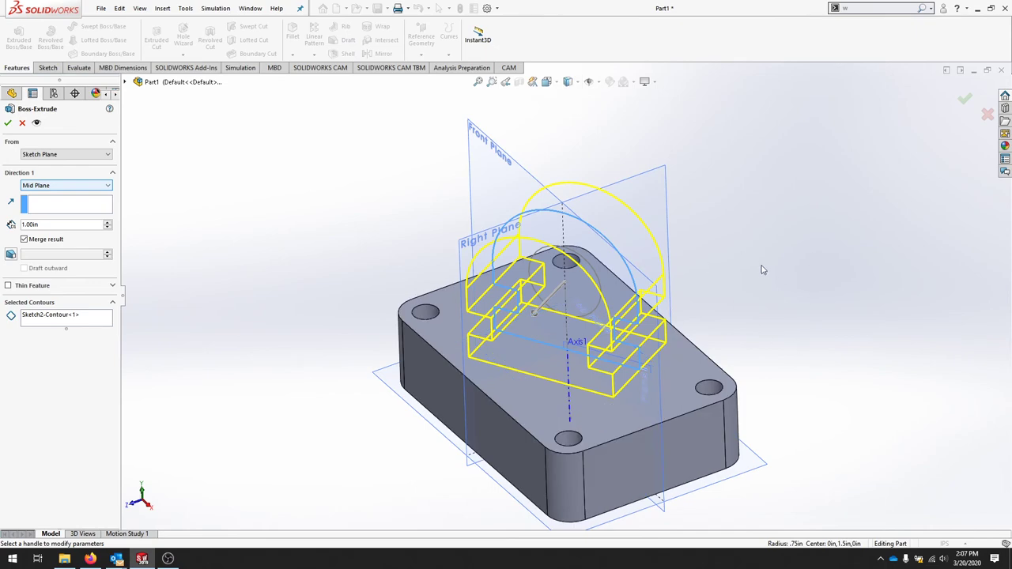
pyautogui.moveTo(764, 271); pyautogui.dragTo(788, 235, button='middle')
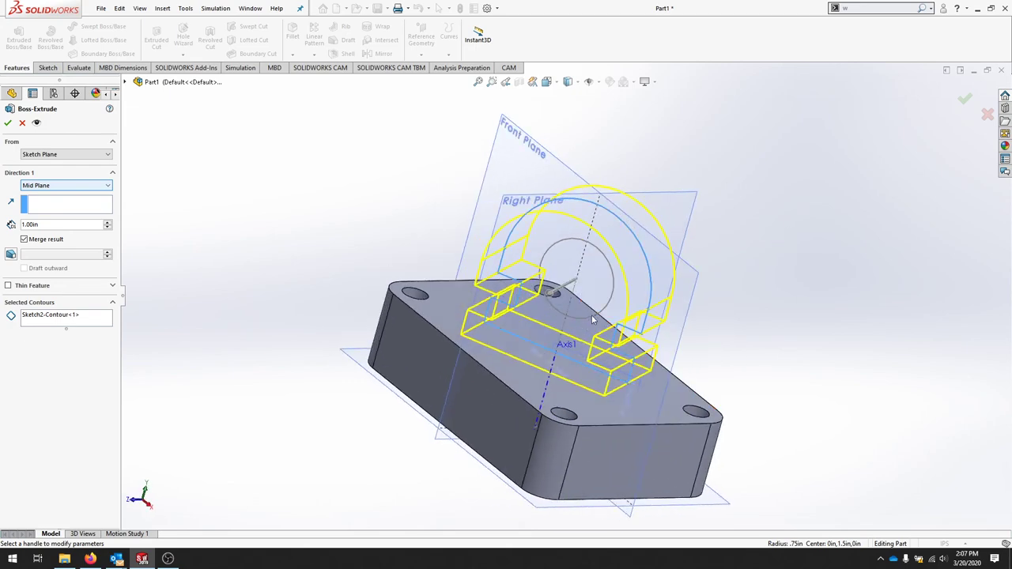
pyautogui.click(8, 122)
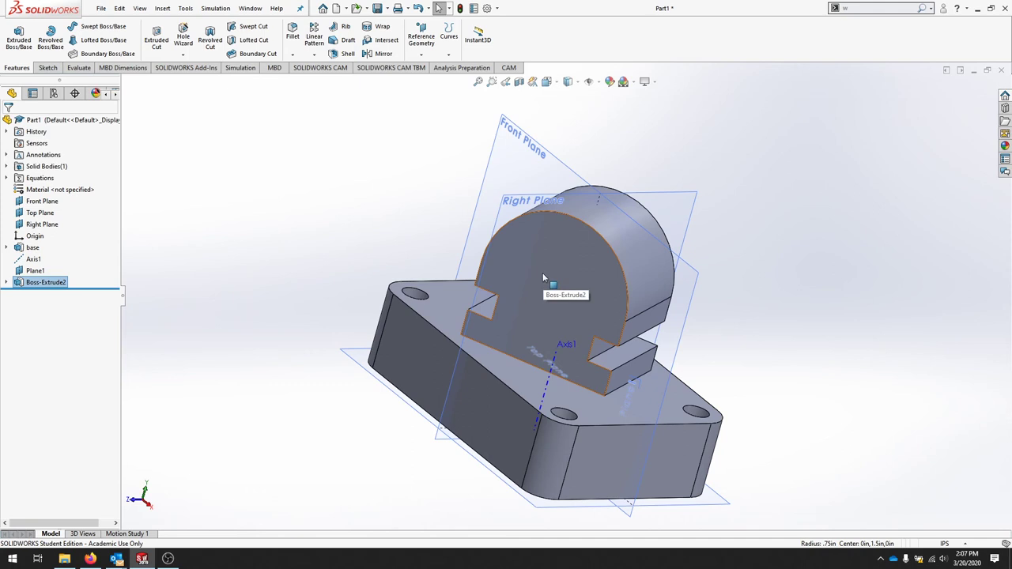
# - Reopen Boss-Extrude2 with Edit Feature and rebuild it so the bore goes through
pyautogui.rightClick(41, 285)
pyautogui.click(49, 256)
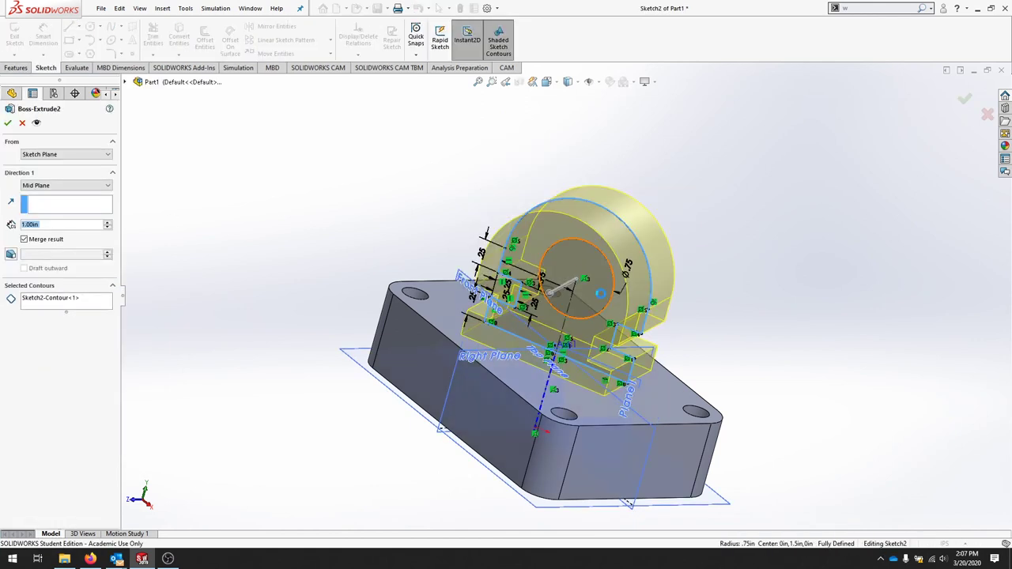
pyautogui.click(7, 123)
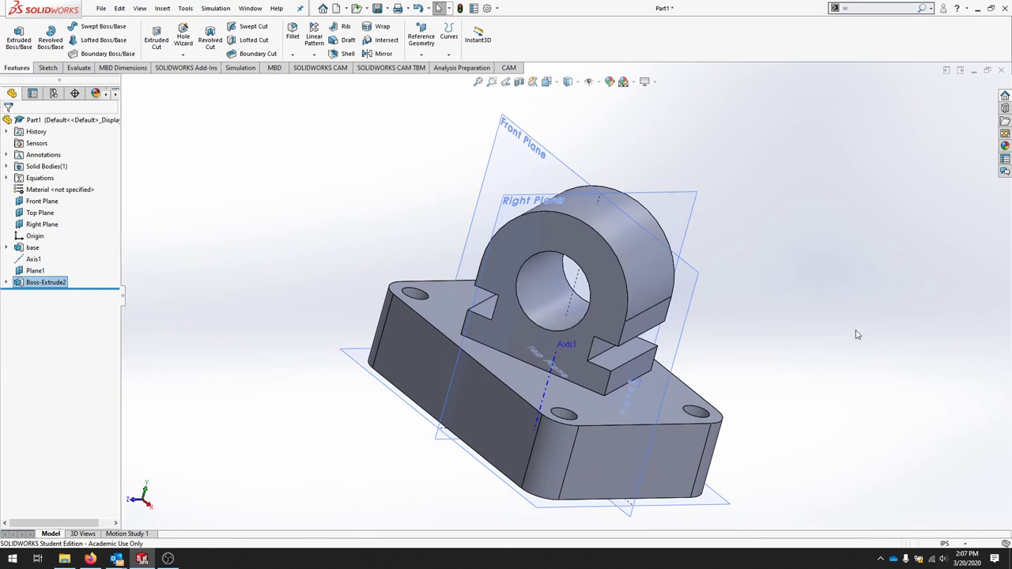
pyautogui.moveTo(789, 203); pyautogui.dragTo(820, 175, button='middle')
# - Rename the Boss-Extrude2 feature to 'bracket'
pyautogui.rightClick(38, 283)
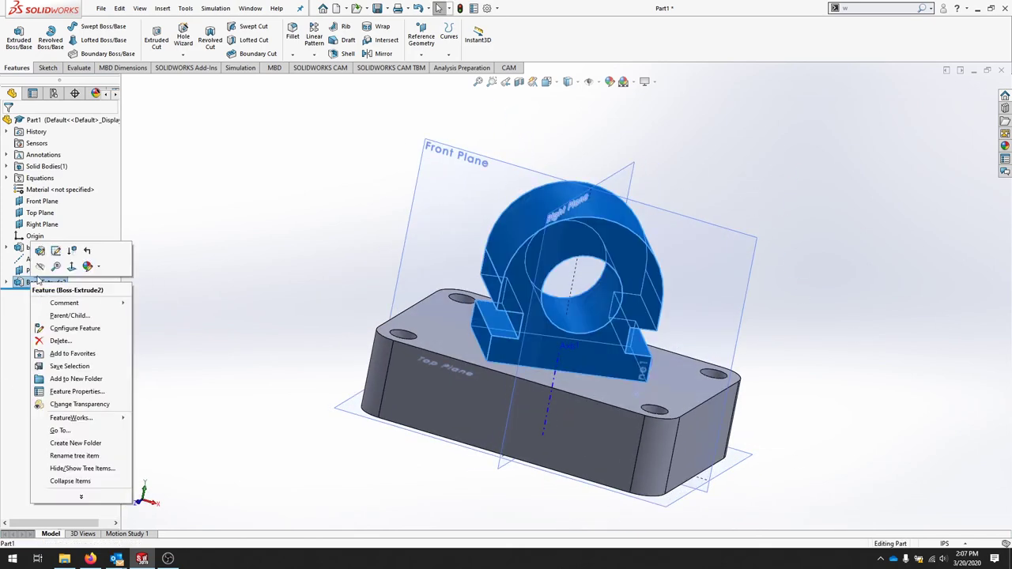
pyautogui.click(112, 458)
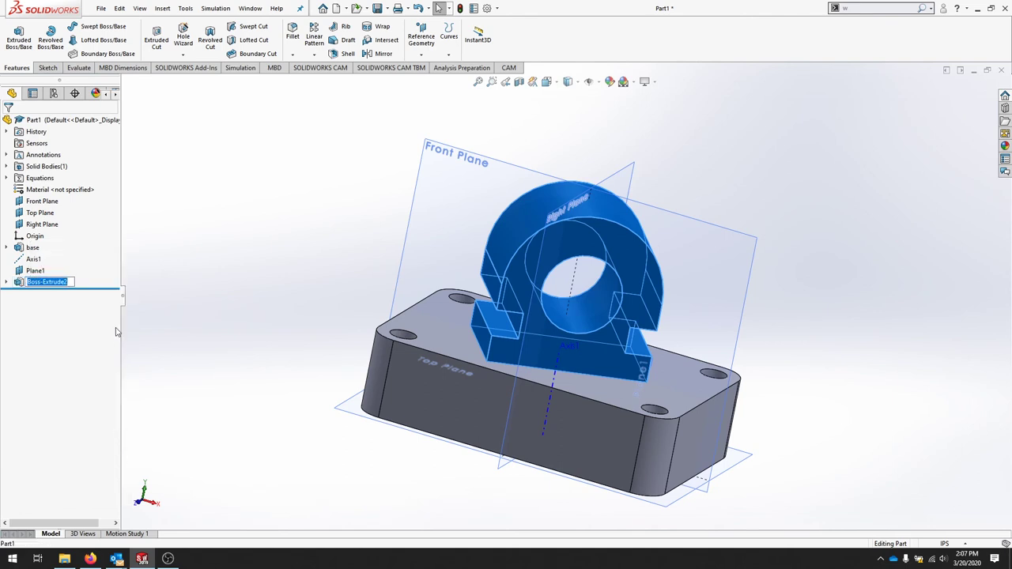
pyautogui.write('bracket')
pyautogui.press('Return')
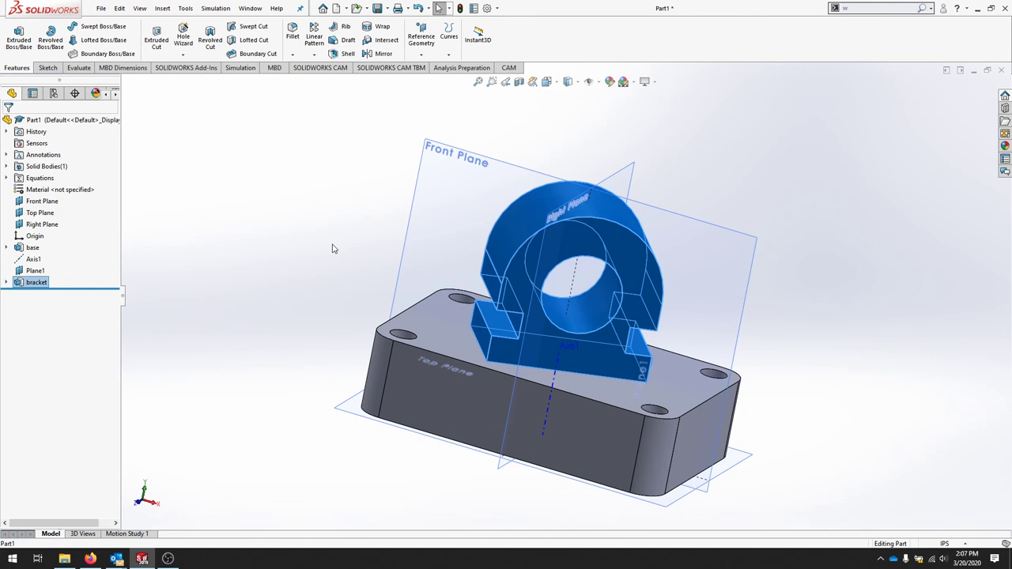
pyautogui.click(267, 272)
pyautogui.moveTo(867, 255); pyautogui.dragTo(799, 344, button='middle')
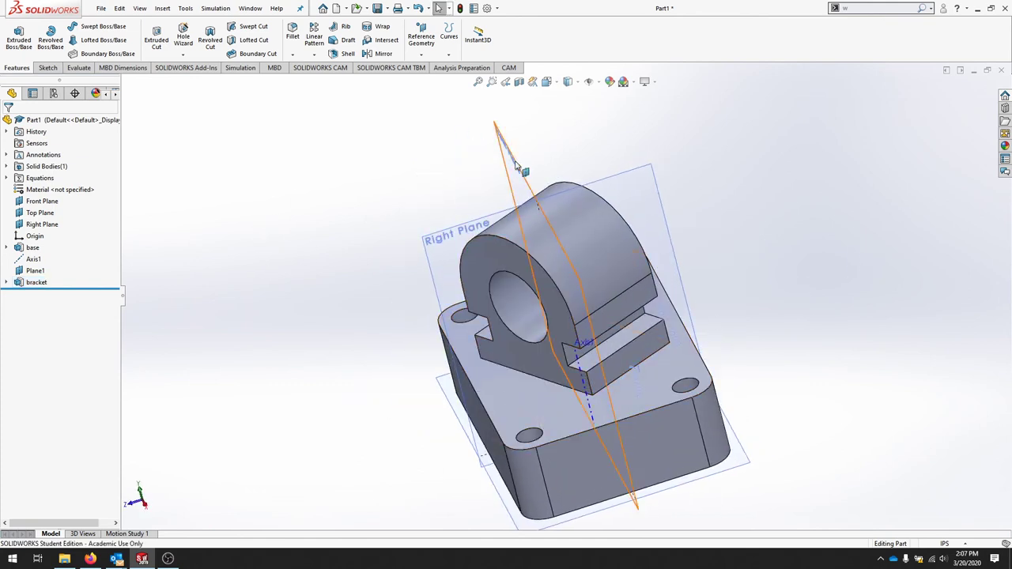
# - Create a reference plane offset 0.75 in from the base block's top face
pyautogui.click(427, 44)
pyautogui.click(431, 68)
pyautogui.click(530, 408)
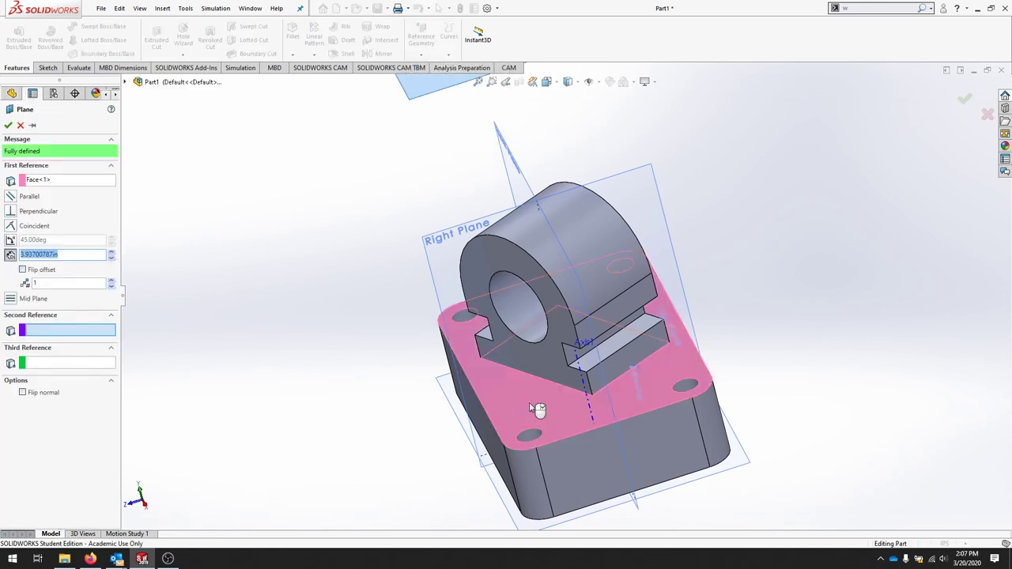
pyautogui.click(71, 255)
pyautogui.doubleClick(76, 255)
pyautogui.press('BackSpace')
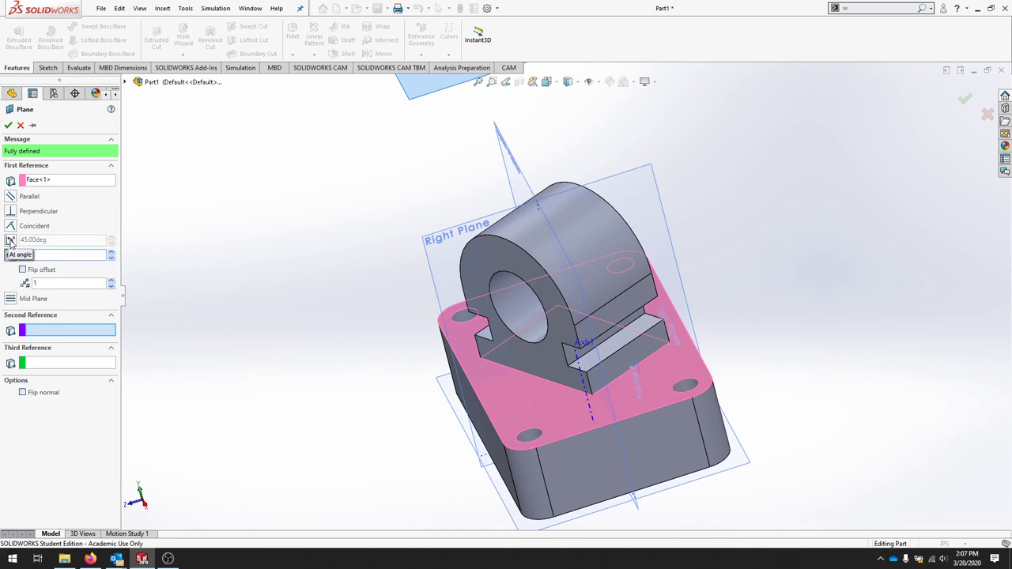
pyautogui.write('.75')
pyautogui.click(8, 125)
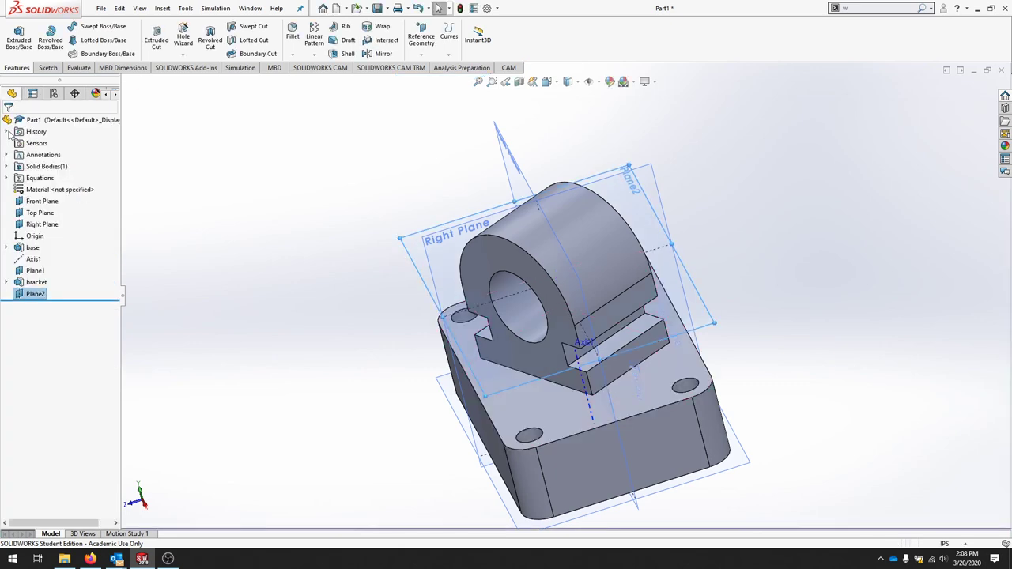
pyautogui.moveTo(794, 269); pyautogui.dragTo(773, 256, button='middle')
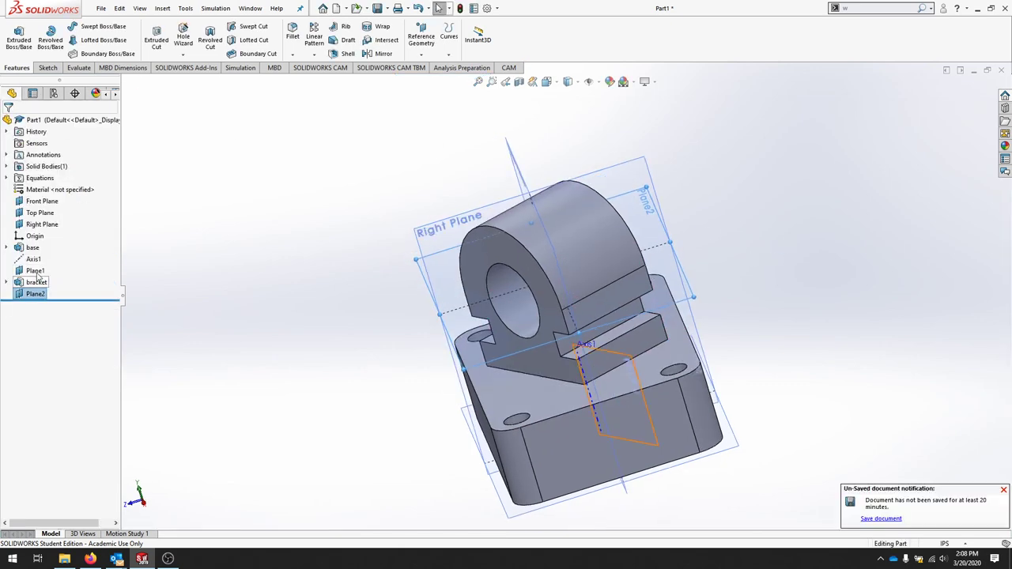
# - Rename Plane1 to 'angledPlane'
pyautogui.rightClick(38, 275)
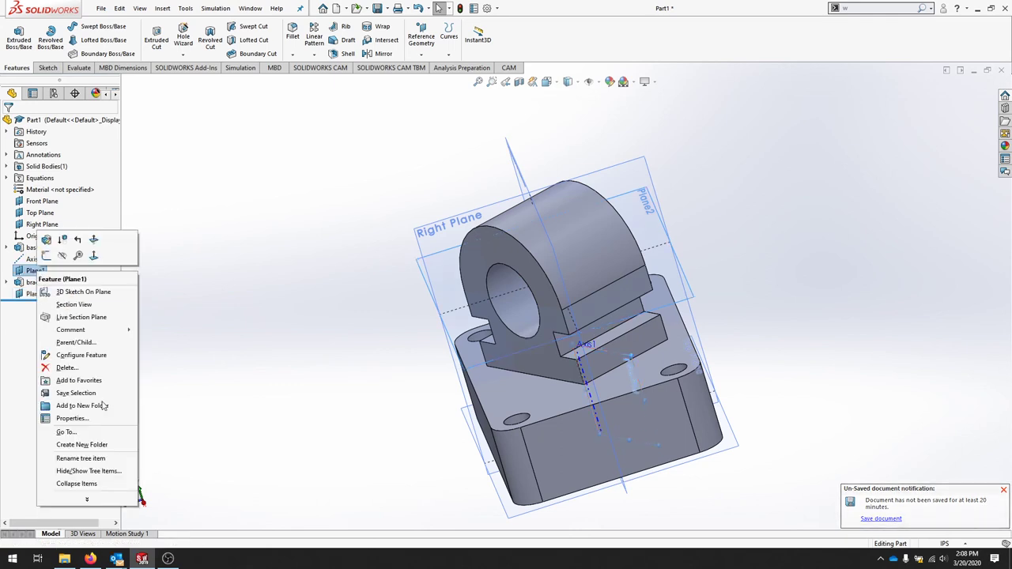
pyautogui.click(81, 458)
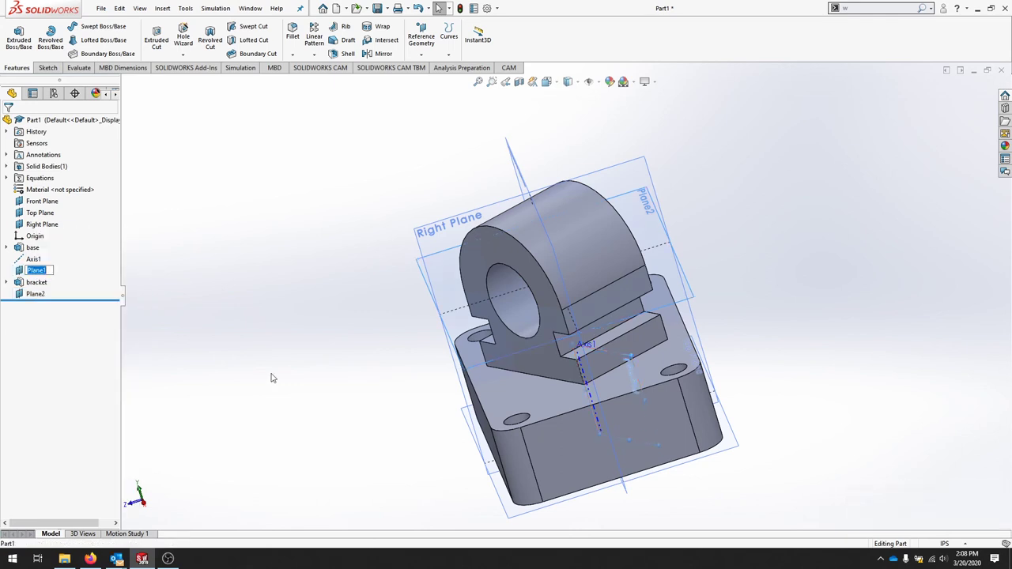
pyautogui.write('angled')
pyautogui.click(271, 378)
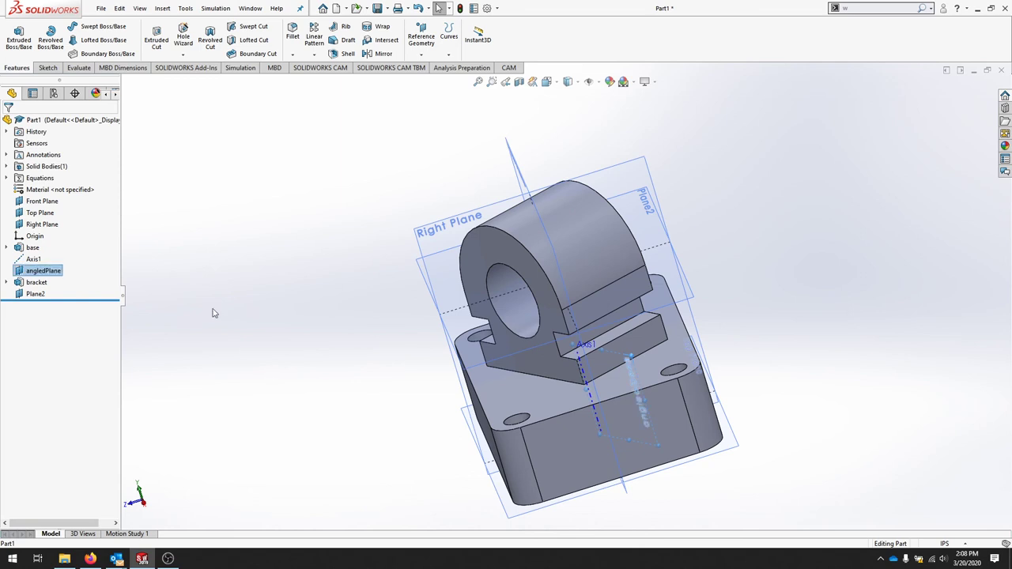
# - Rename Plane2 to 'offsetPlane'
pyautogui.rightClick(35, 294)
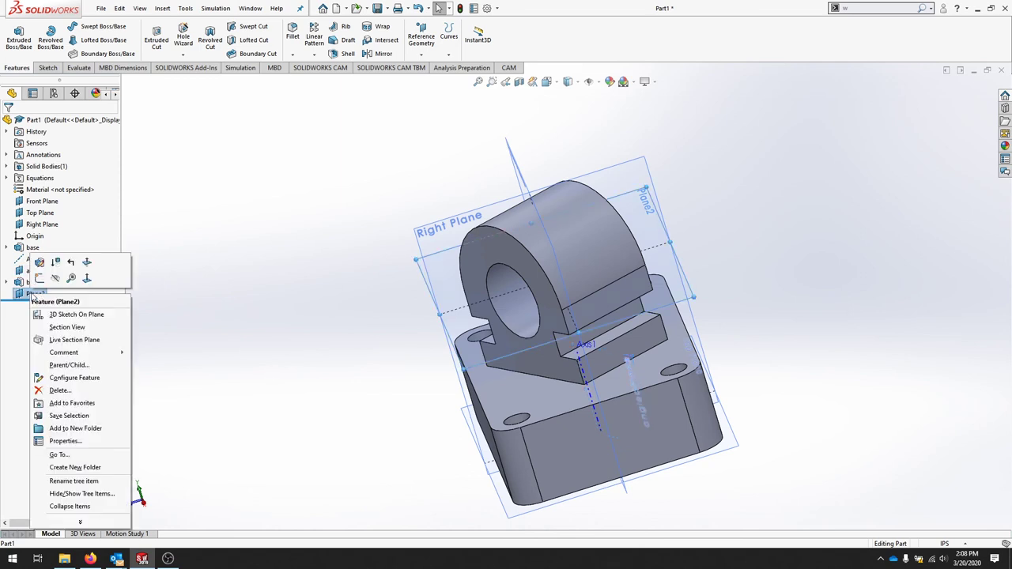
pyautogui.click(73, 482)
pyautogui.write('offsetPlane')
pyautogui.press('Return')
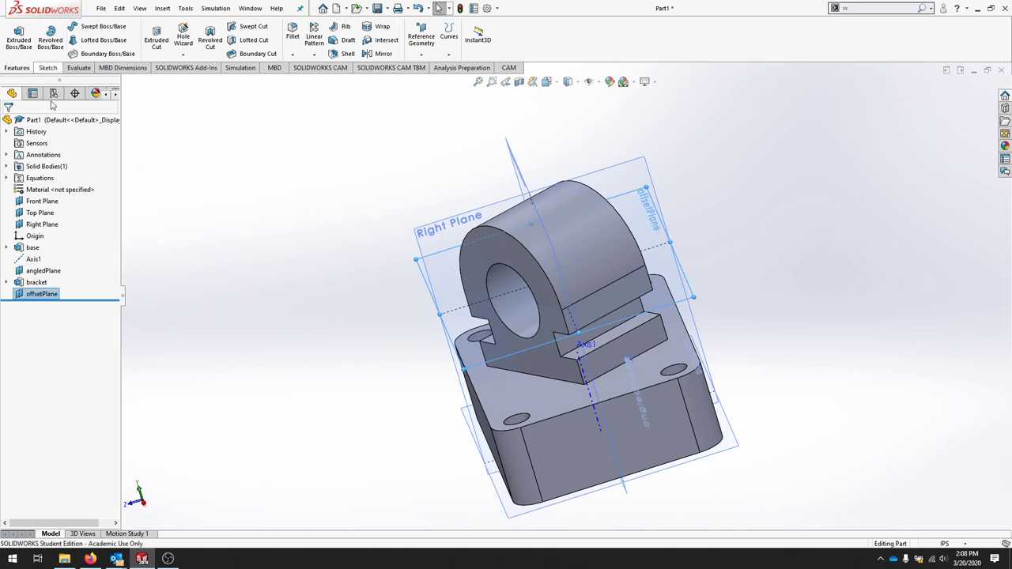
pyautogui.click(47, 68)
# - Start a sketch on offsetPlane, show hidden lines removed, and view it normal-to
pyautogui.click(15, 34)
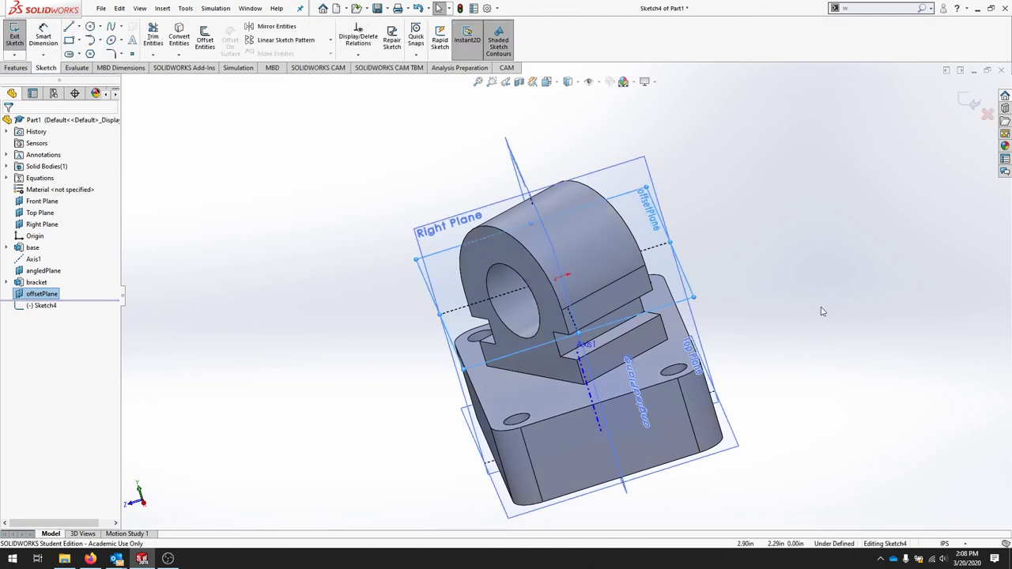
pyautogui.click(43, 294)
pyautogui.click(44, 294)
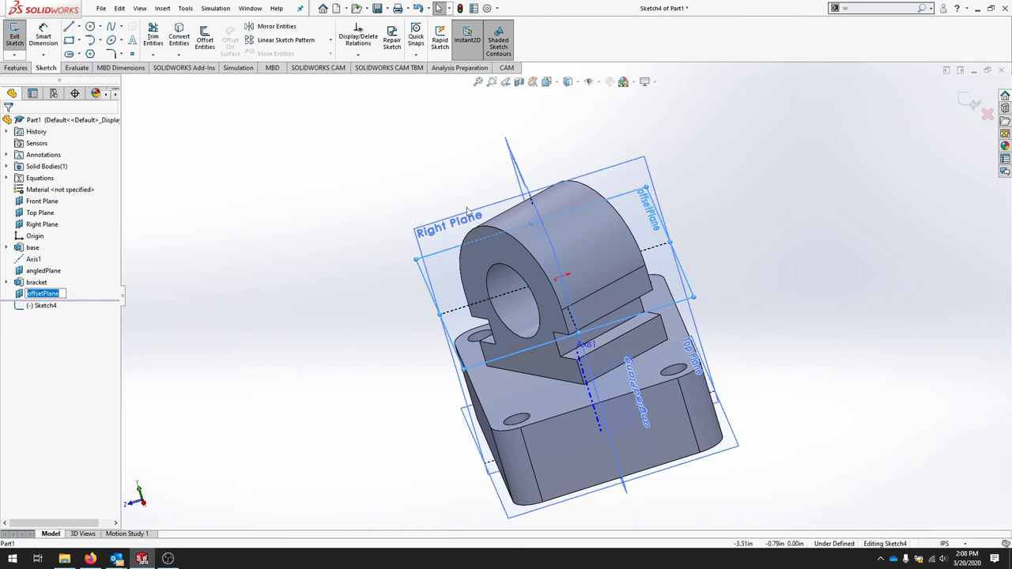
pyautogui.click(568, 82)
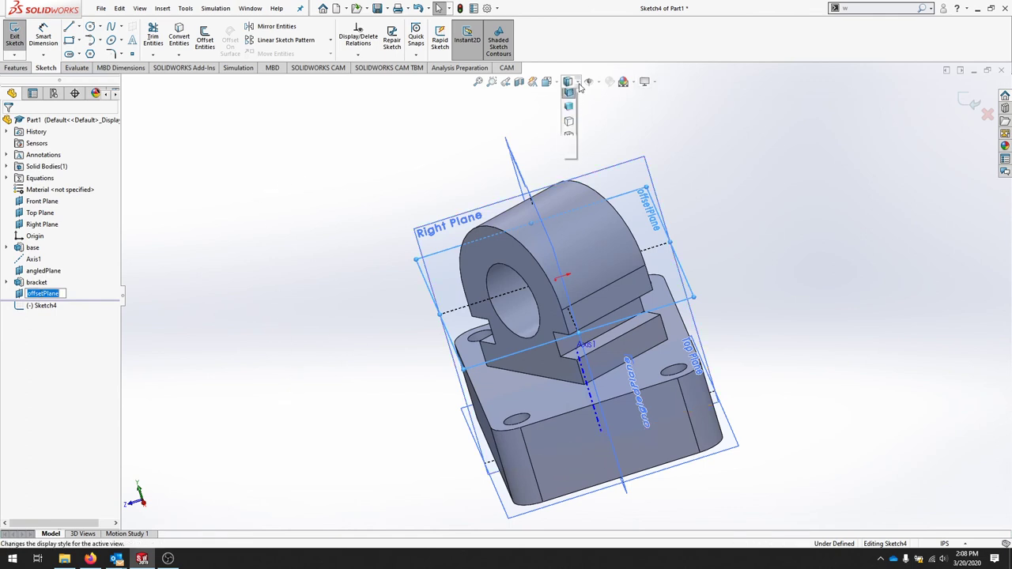
pyautogui.click(570, 125)
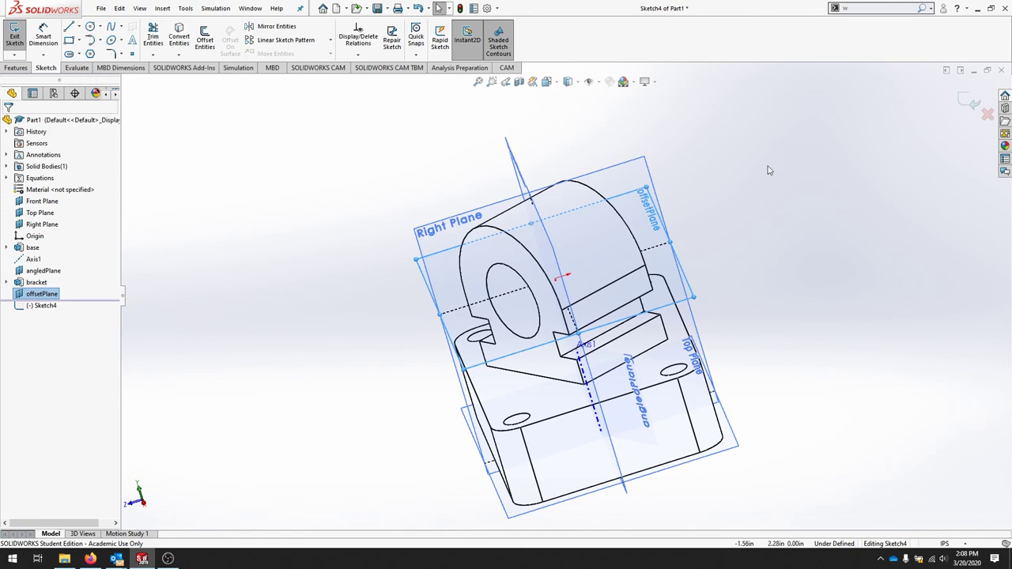
pyautogui.press('space')
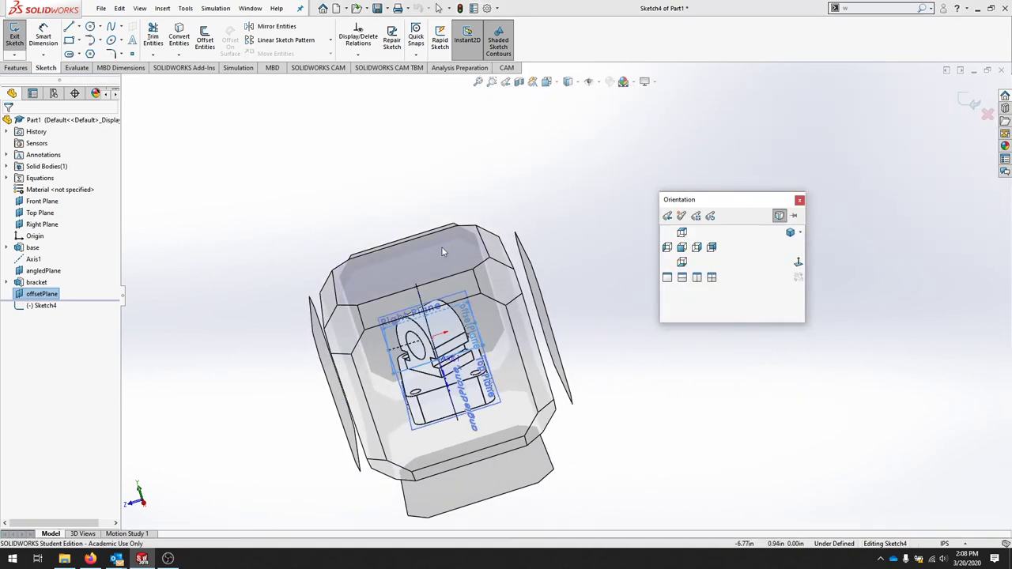
pyautogui.click(699, 289)
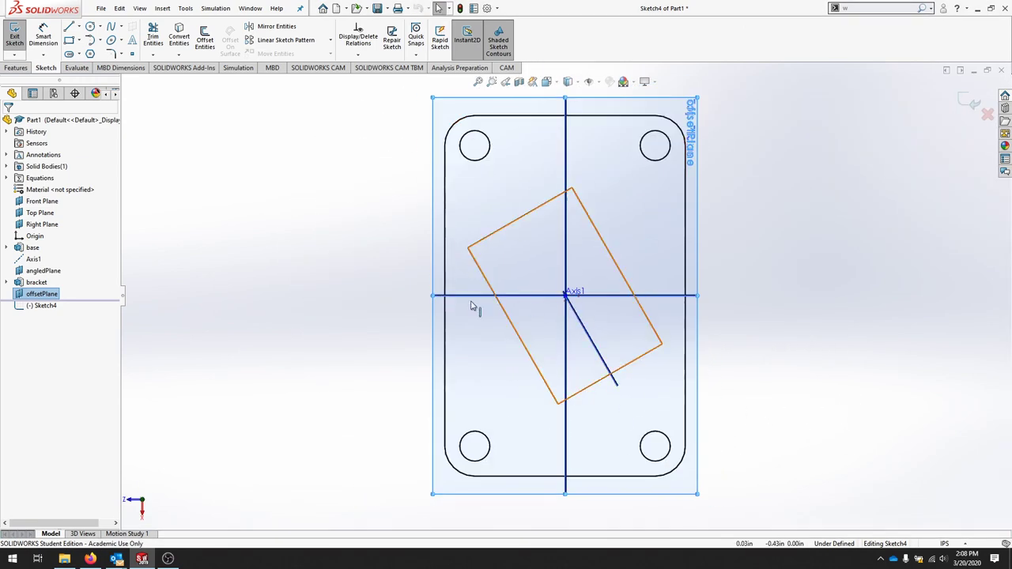
# - Draw a small circle centred on the sketch origin
pyautogui.click(90, 26)
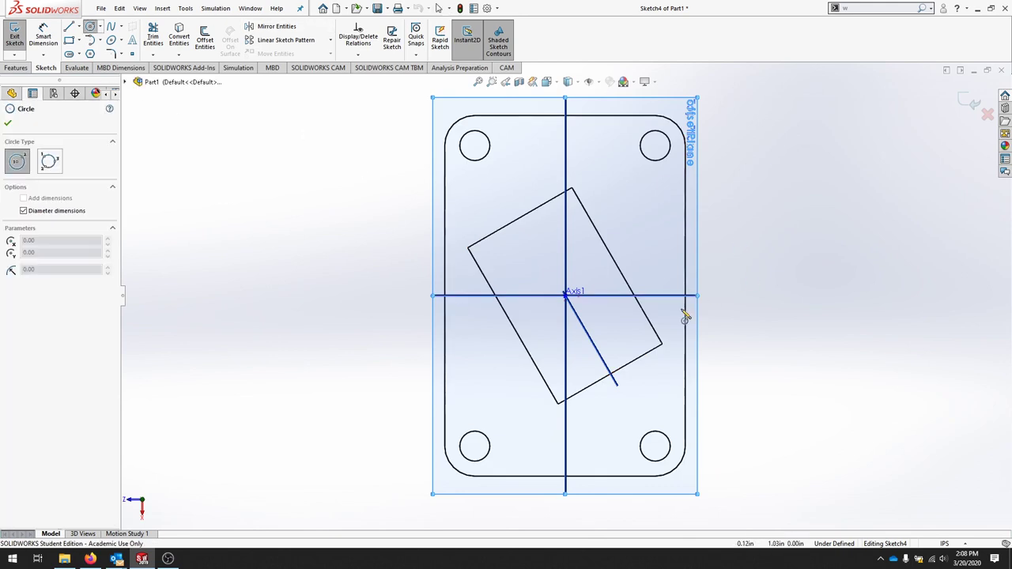
pyautogui.scroll(-3, 566, 299)
pyautogui.click(561, 298)
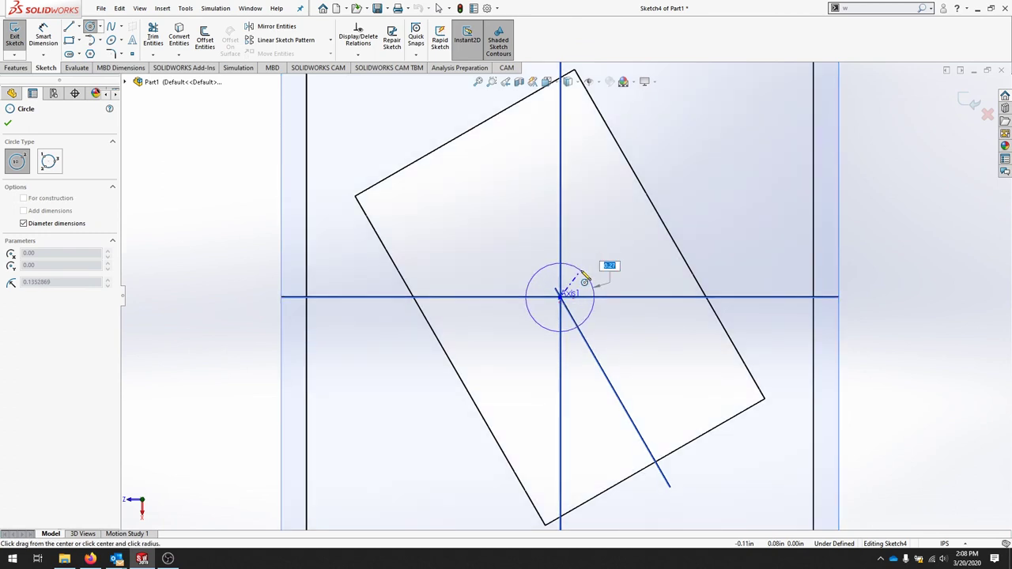
pyautogui.click(585, 279)
pyautogui.press('Escape')
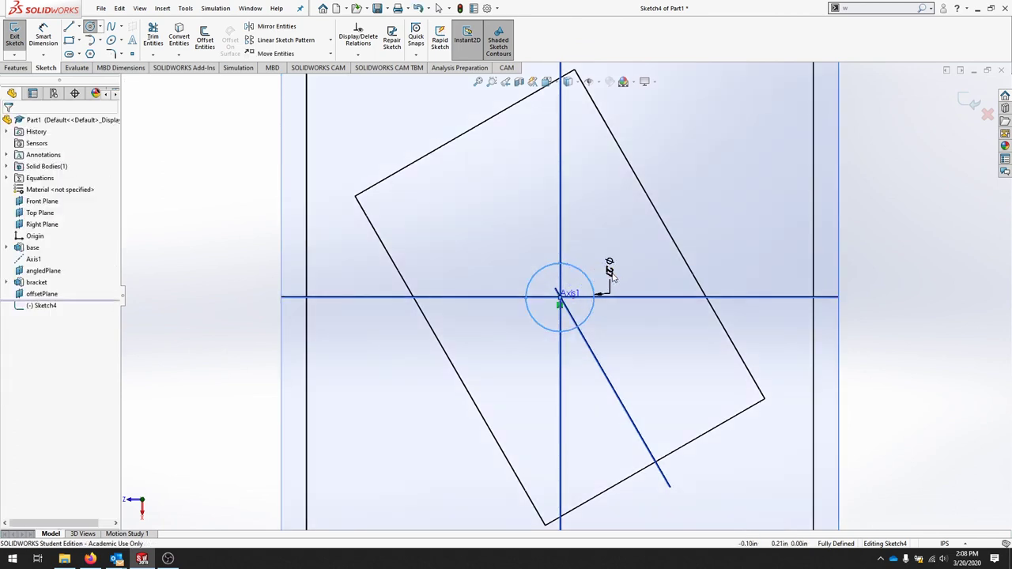
# - Dimension the circle's diameter with the equation =holeDiameter, giving 0.25 in
pyautogui.press('d')
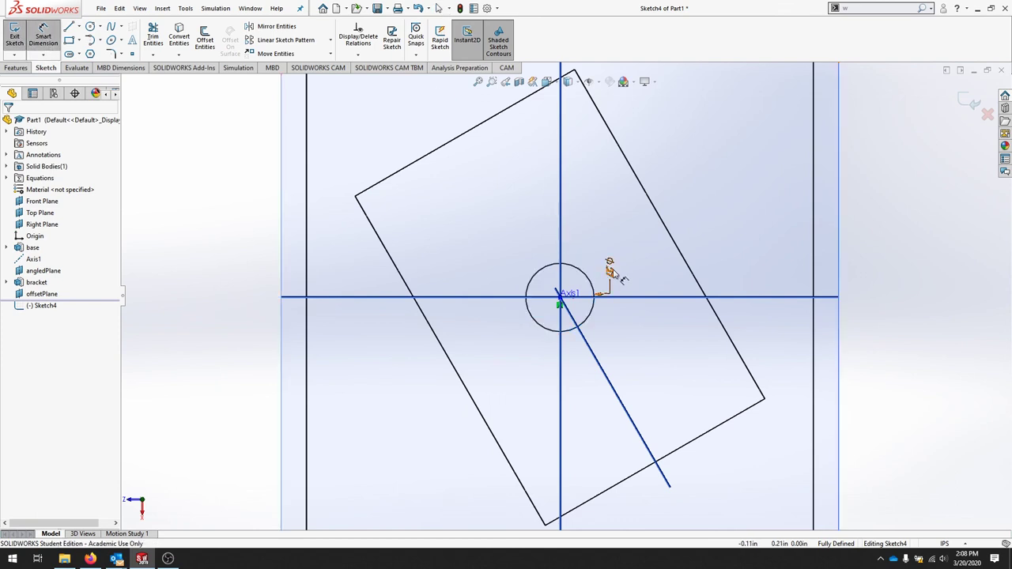
pyautogui.click(584, 273)
pyautogui.click(665, 314)
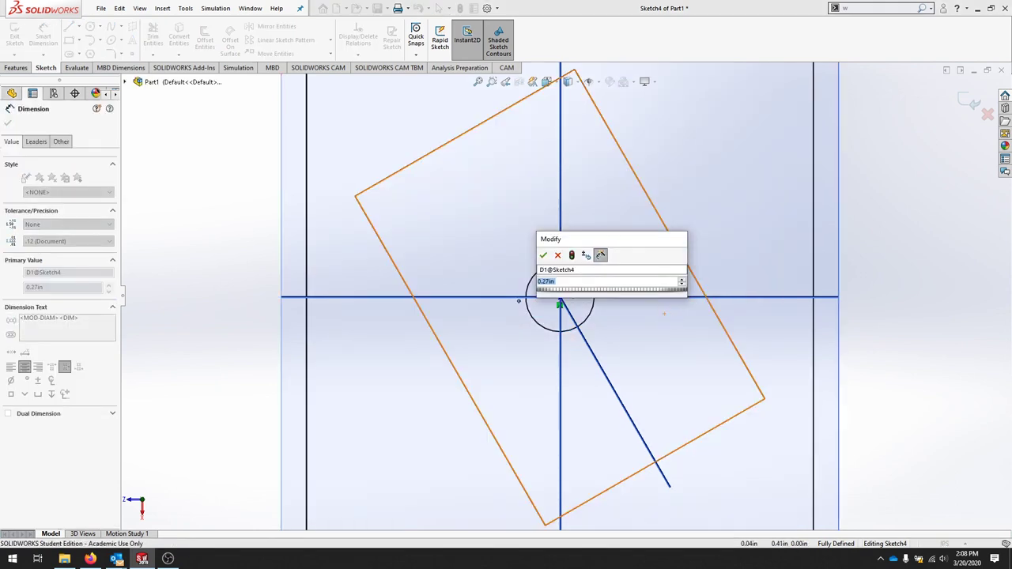
pyautogui.write('=')
pyautogui.press('Up')
pyautogui.press('Left')
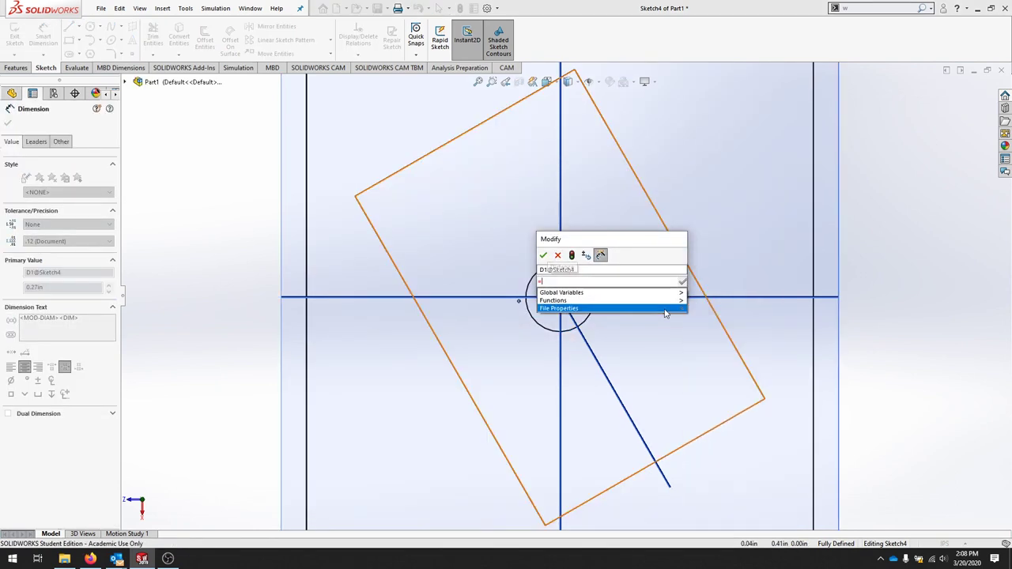
pyautogui.press('Up')
pyautogui.press('Up')
pyautogui.press('Right')
pyautogui.press('Return')
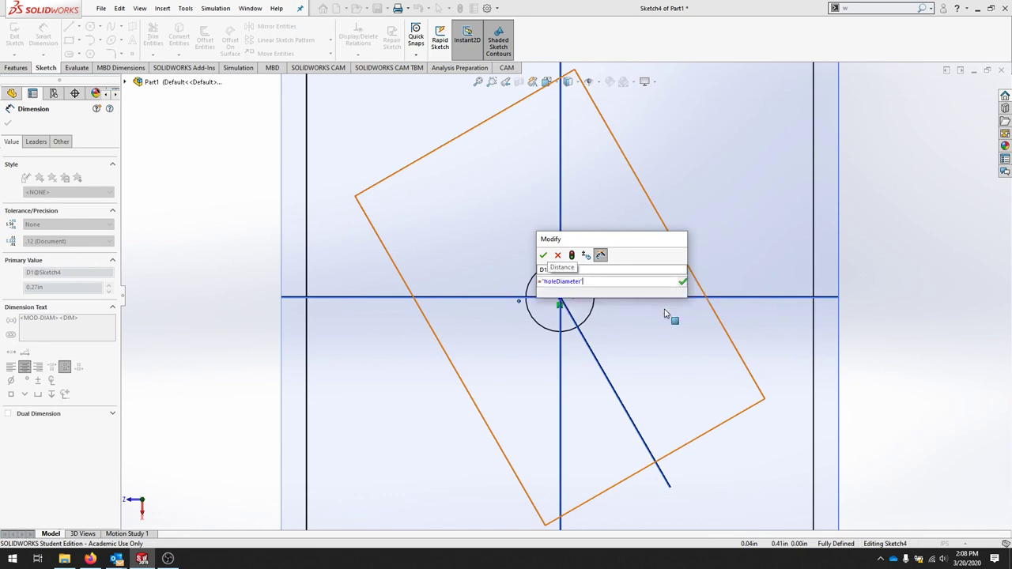
pyautogui.press('Return')
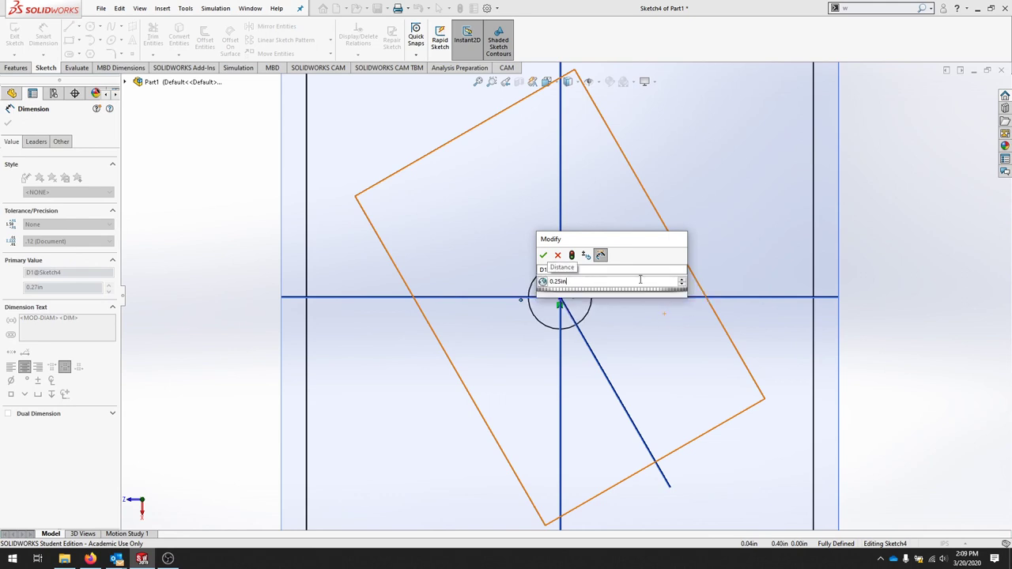
pyautogui.press('Return')
# - Orbit to a 3D view and exit the circle sketch
pyautogui.moveTo(620, 353)
pyautogui.mouseDown(button='middle')
pyautogui.moveTo(572, 327)
pyautogui.moveTo(649, 328)
pyautogui.moveTo(670, 261)
pyautogui.moveTo(727, 268)
pyautogui.mouseUp(button='middle')
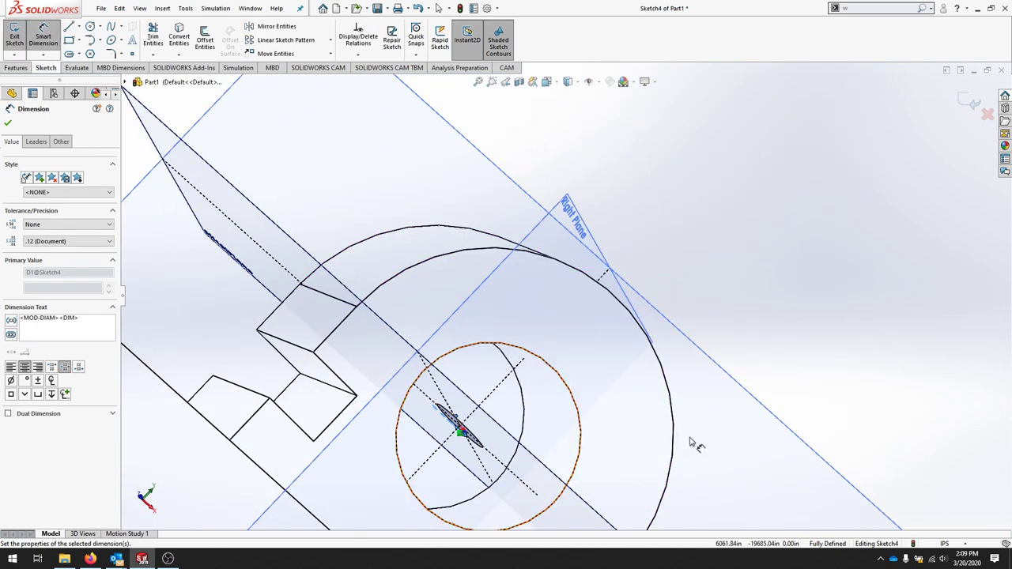
pyautogui.moveTo(723, 430); pyautogui.dragTo(814, 320, button='middle')
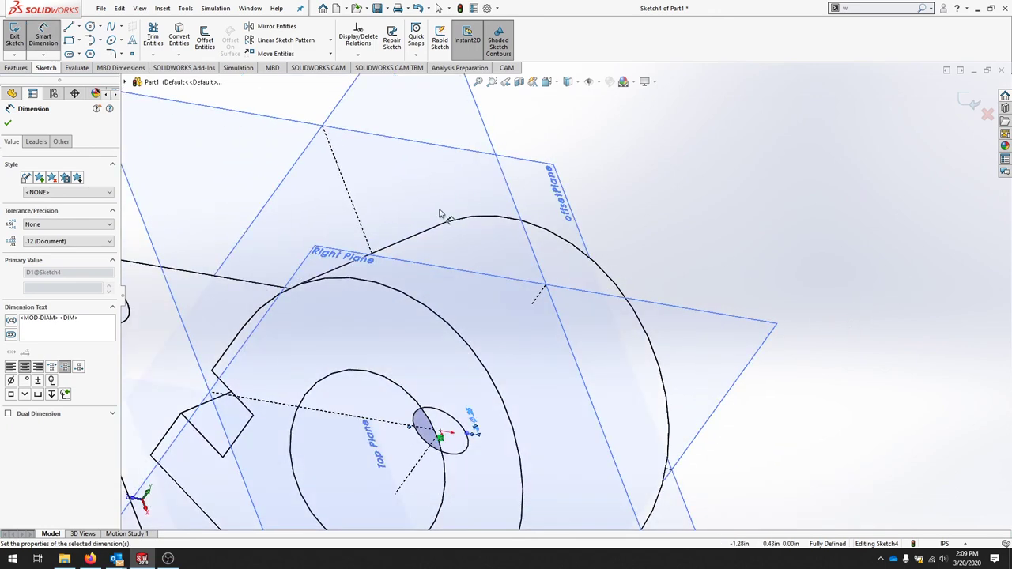
pyautogui.click(14, 36)
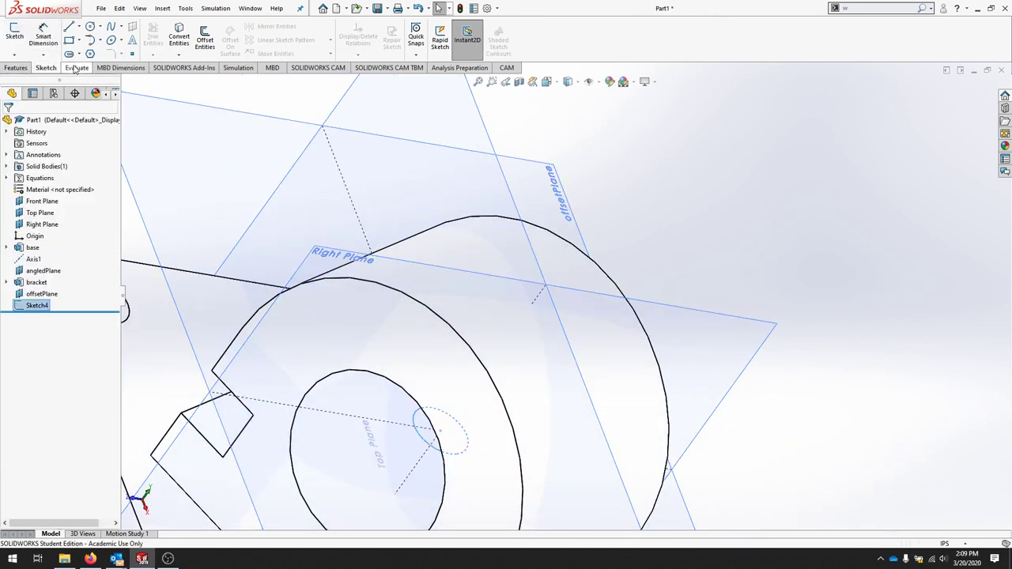
# - Extrude-cut the circle Through All, reversed toward the bracket cylinder
pyautogui.click(18, 68)
pyautogui.click(157, 40)
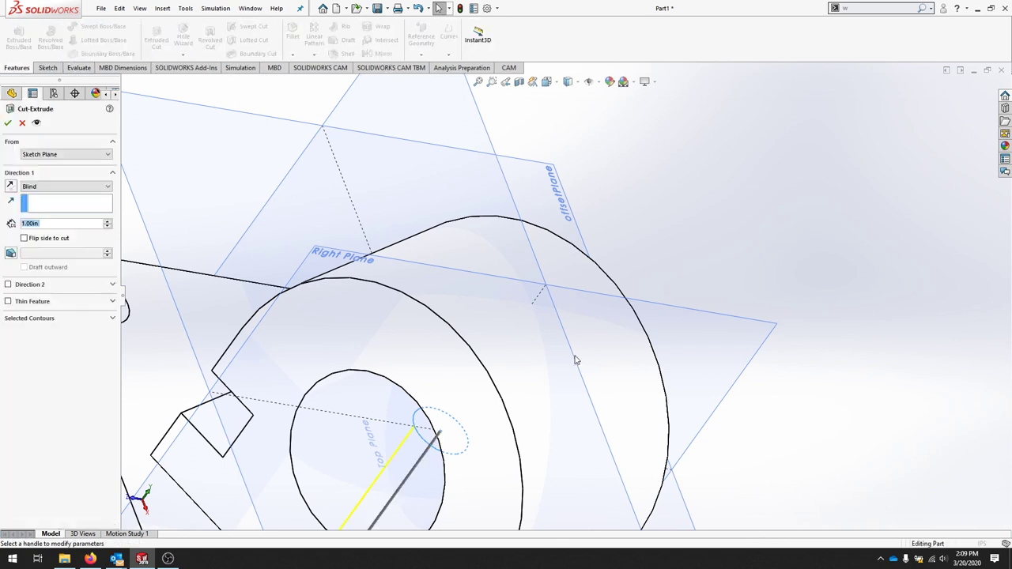
pyautogui.click(96, 186)
pyautogui.click(94, 204)
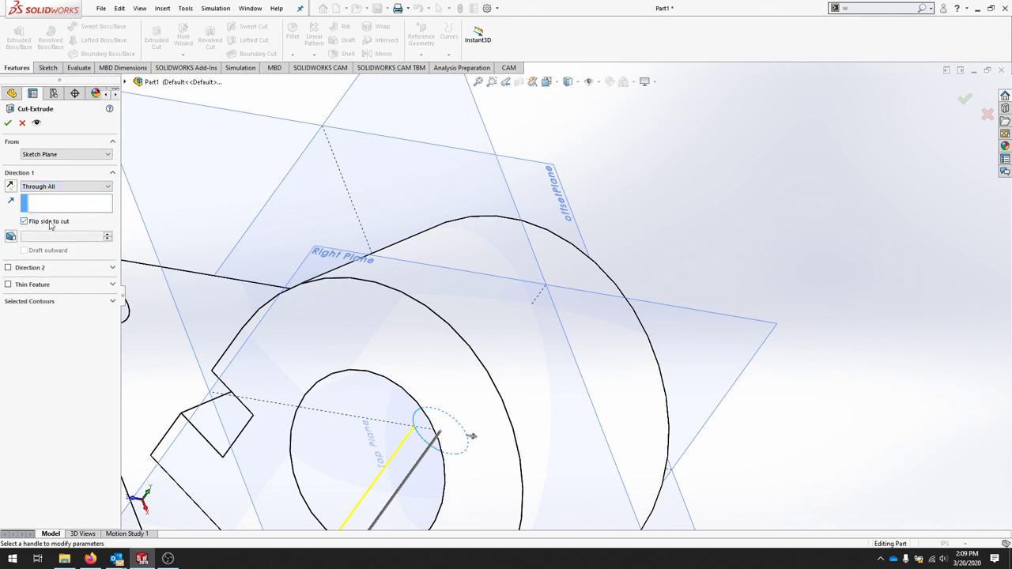
pyautogui.click(26, 223)
pyautogui.click(10, 187)
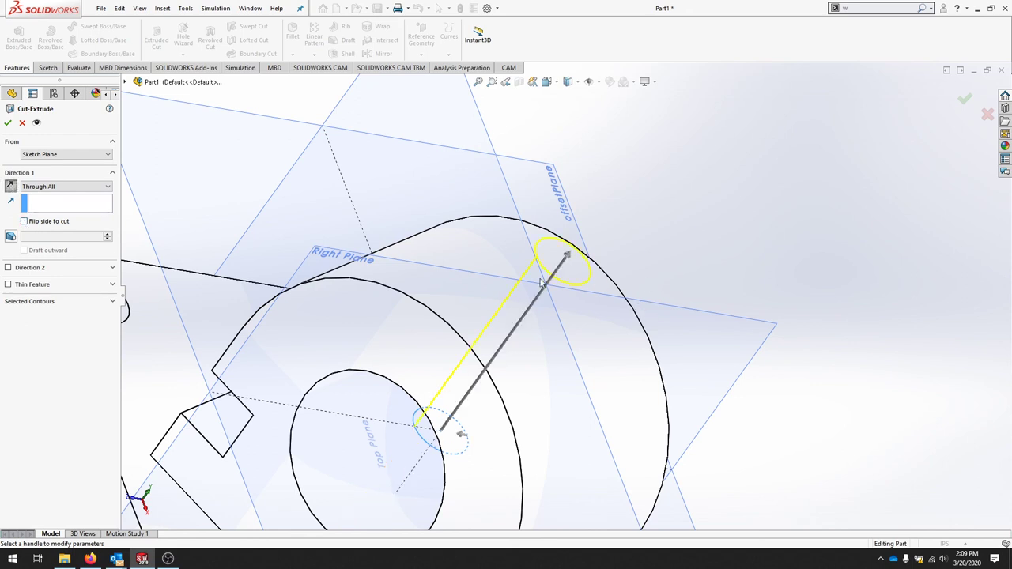
pyautogui.scroll(5, 554, 364)
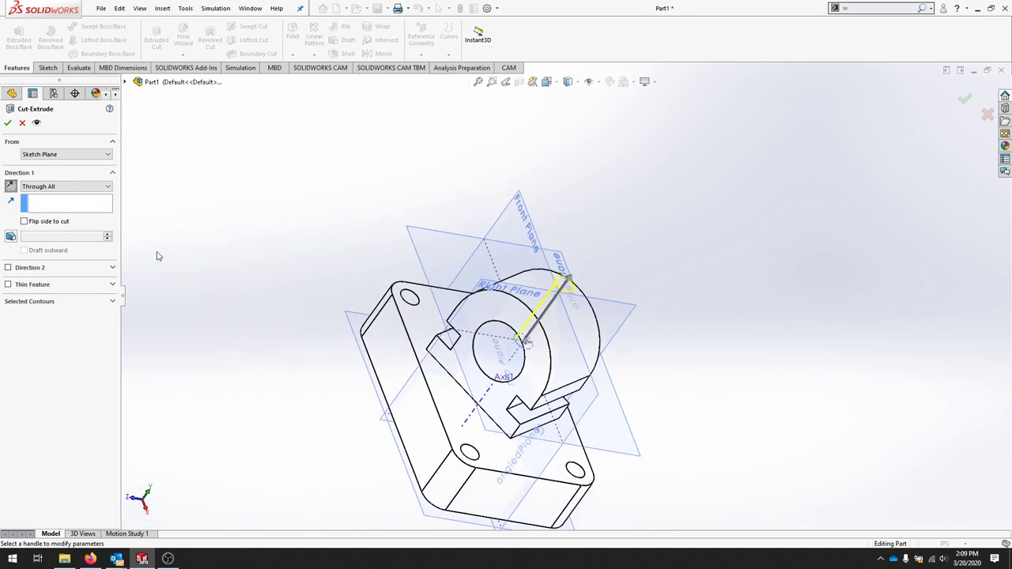
pyautogui.click(6, 123)
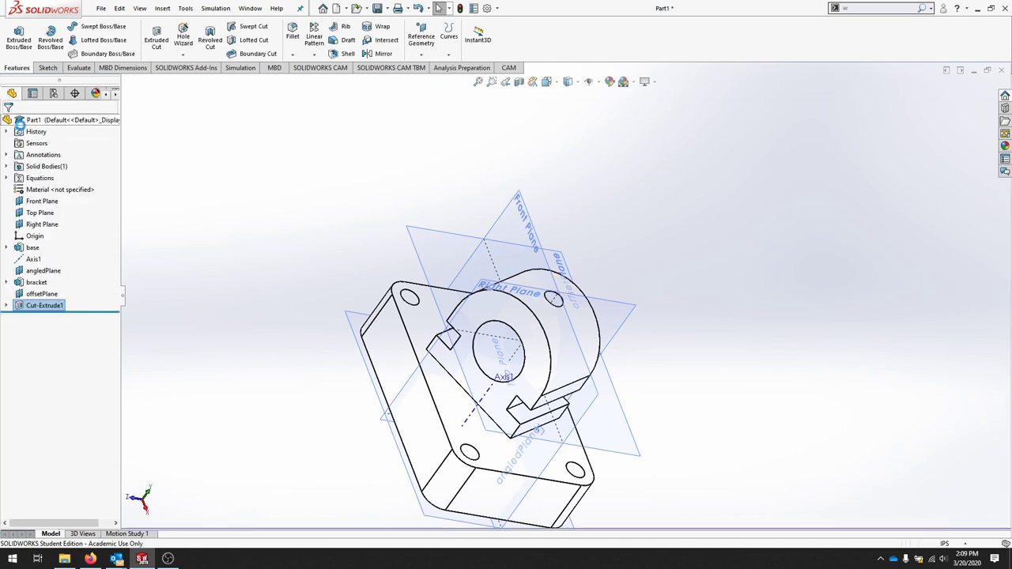
# - Set the display style to Shaded With Edges
pyautogui.click(568, 81)
pyautogui.click(569, 102)
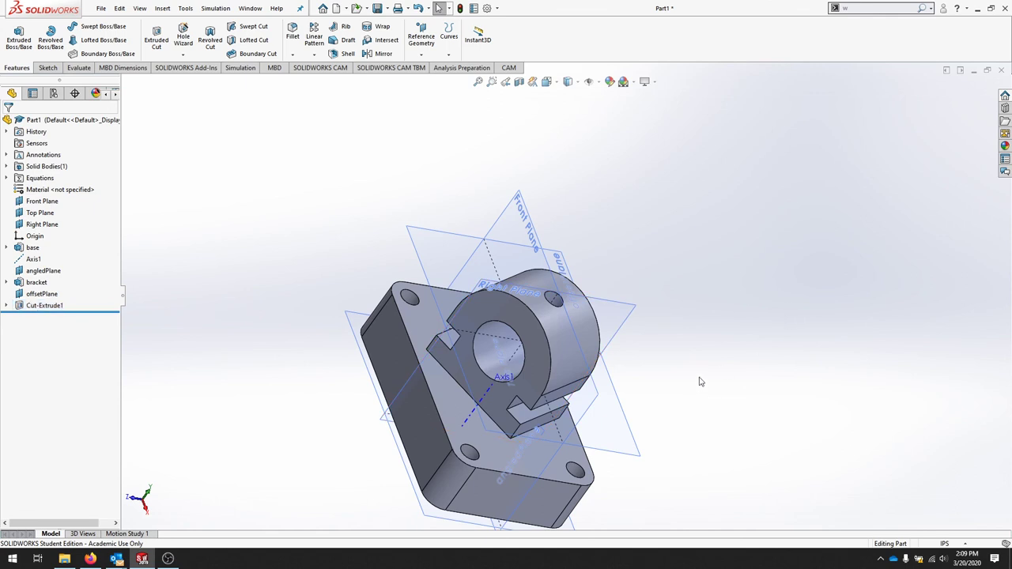
pyautogui.moveTo(701, 378); pyautogui.dragTo(655, 335, button='middle')
# - Hide Front, Top, Right, angledPlane and offsetPlane reference planes
pyautogui.click(42, 201)
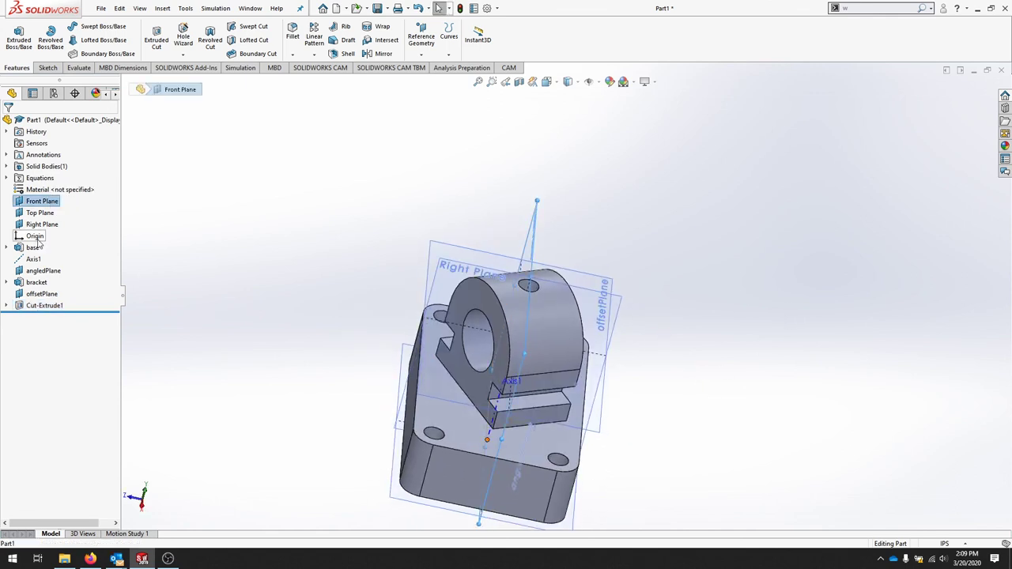
pyautogui.keyDown('shift'); pyautogui.click(35, 236); pyautogui.keyUp('shift')
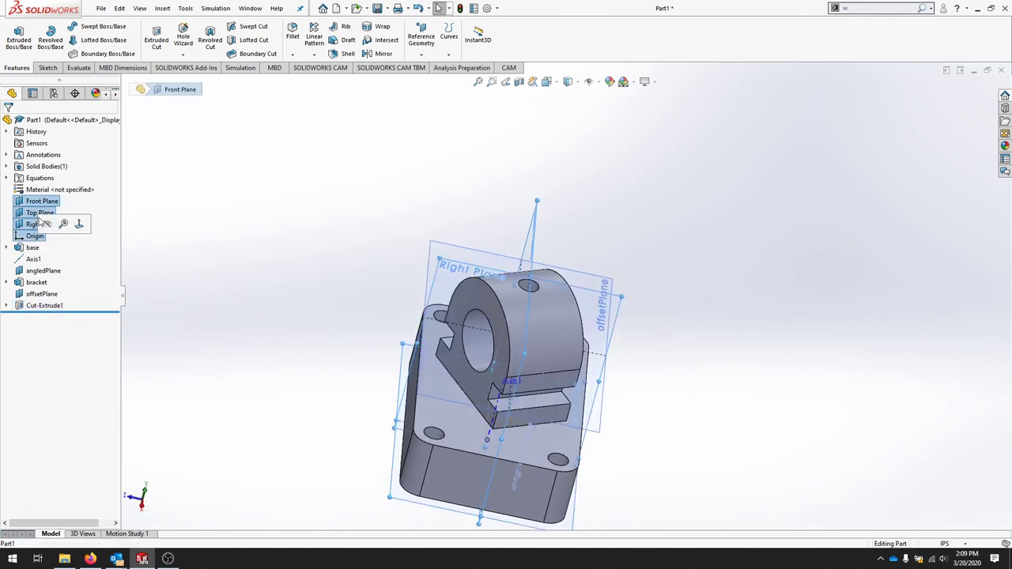
pyautogui.keyDown('ctrl'); pyautogui.click(40, 271); pyautogui.keyUp('ctrl')
pyautogui.keyDown('ctrl'); pyautogui.click(42, 293); pyautogui.keyUp('ctrl')
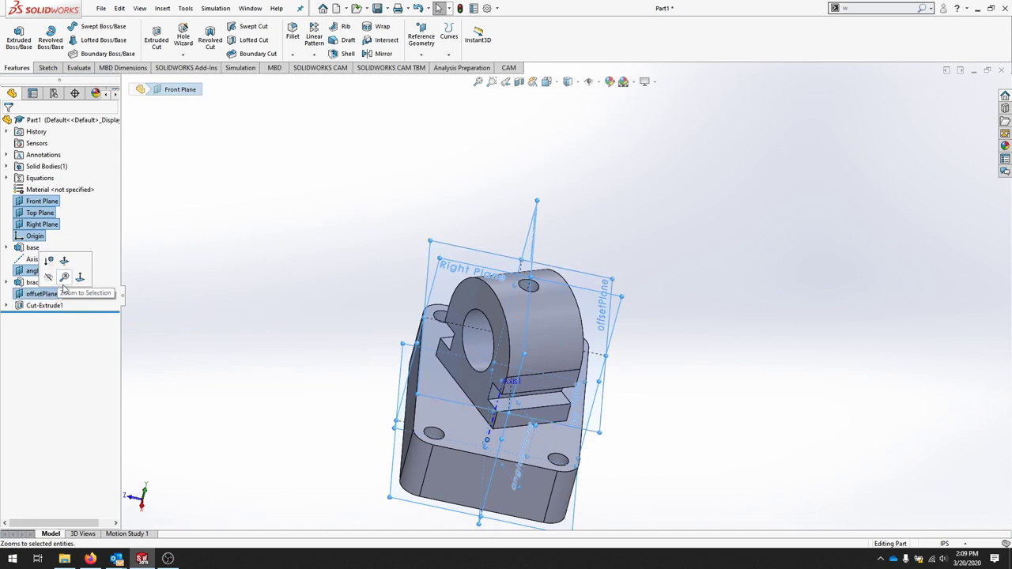
pyautogui.click(48, 276)
pyautogui.click(226, 333)
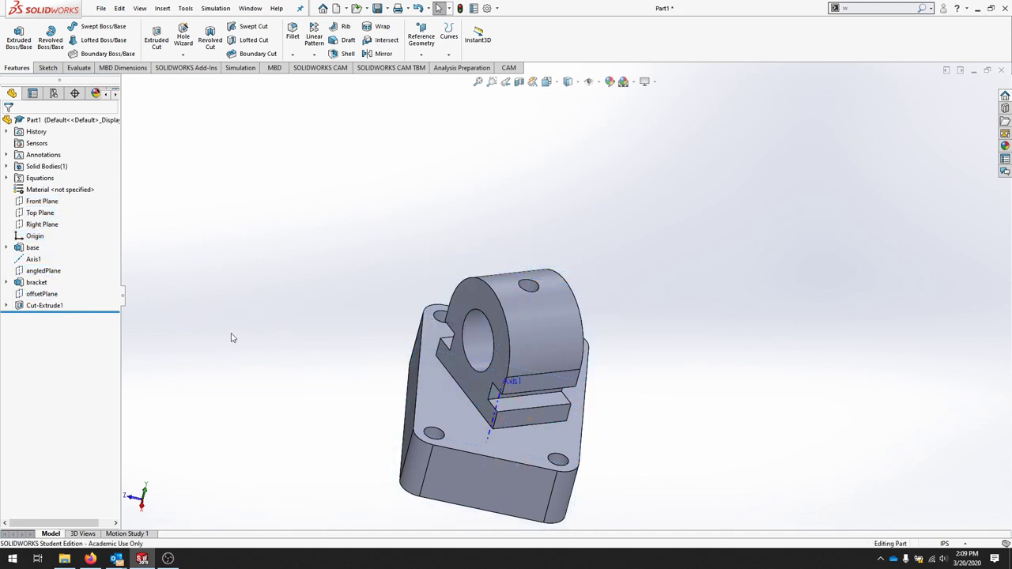
# - Hide the Origin and Axis1, then orbit to an isometric view of the part
pyautogui.rightClick(50, 244)
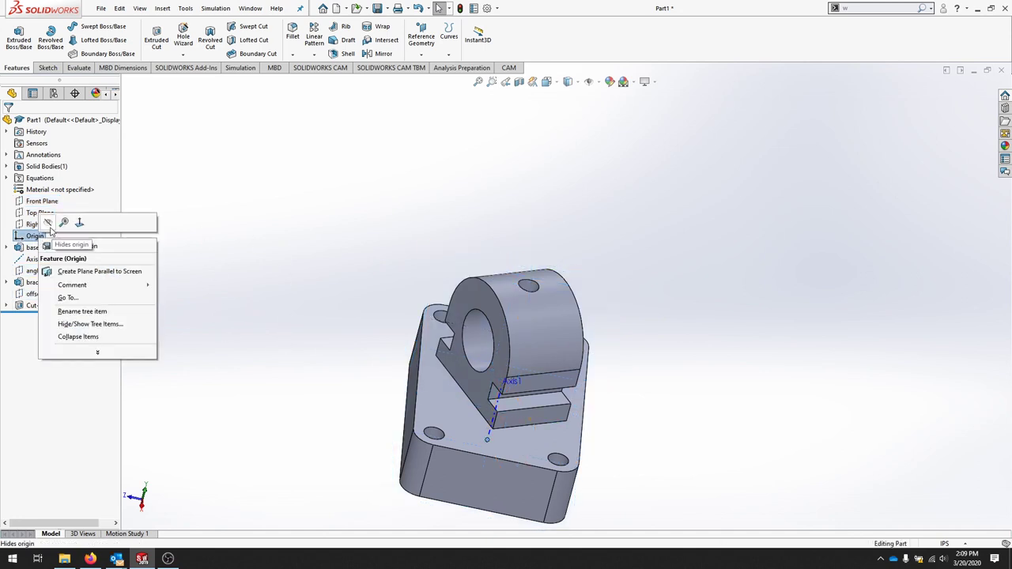
pyautogui.click(46, 223)
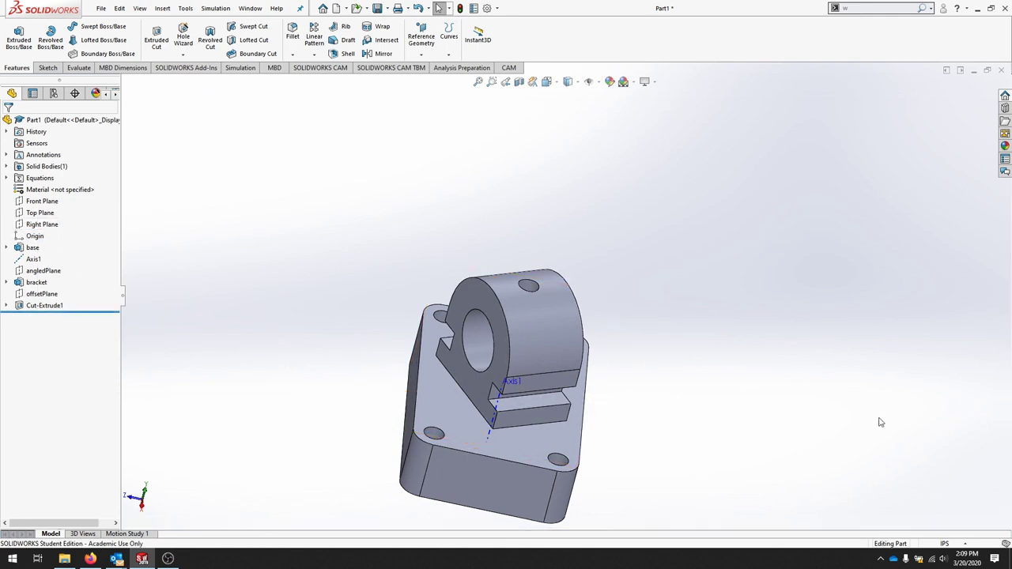
pyautogui.rightClick(33, 259)
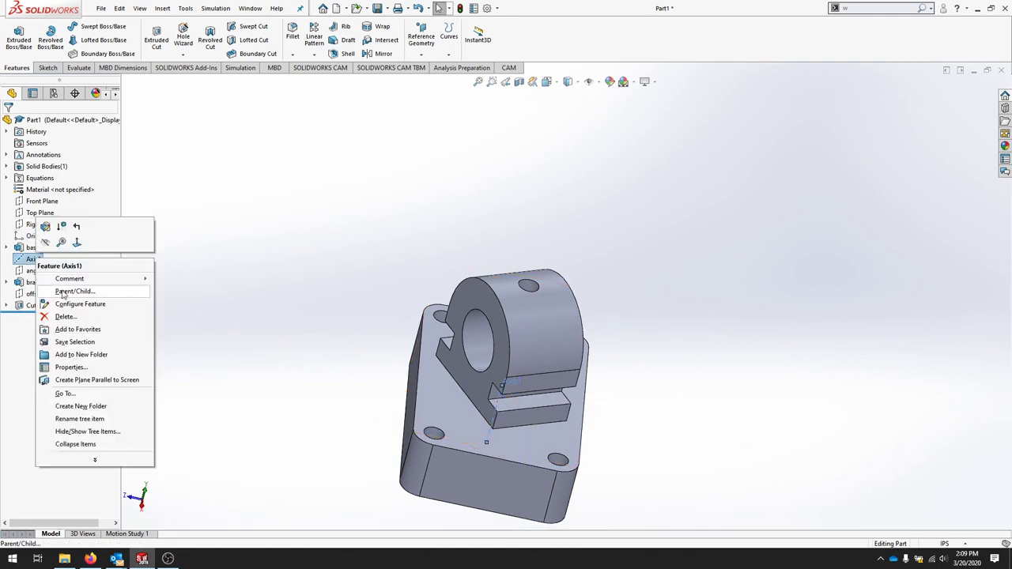
pyautogui.click(45, 242)
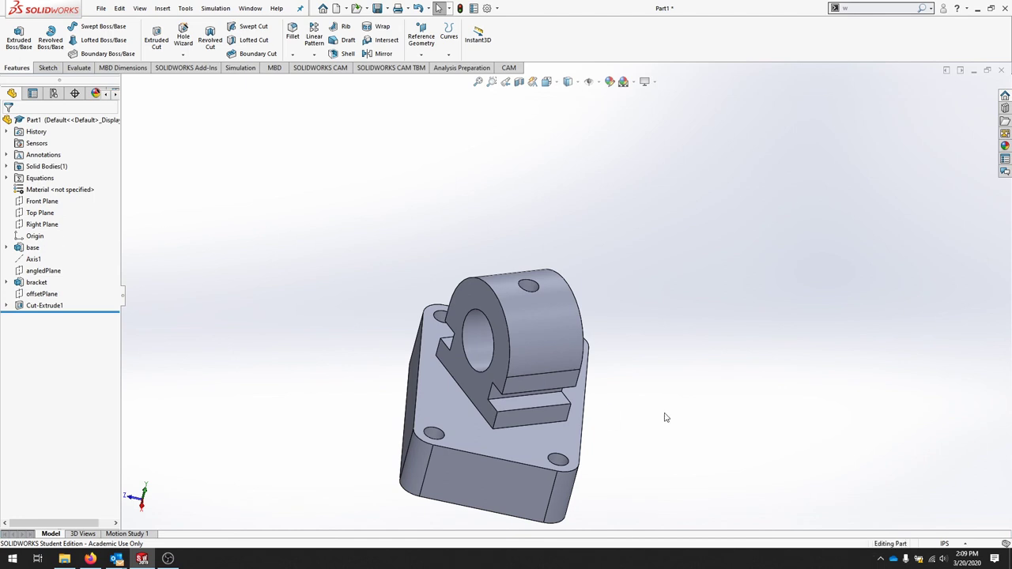
pyautogui.moveTo(674, 417); pyautogui.dragTo(751, 369, button='middle')
pyautogui.moveTo(578, 422); pyautogui.dragTo(559, 458, button='middle')
pyautogui.scroll(5, 565, 342)
pyautogui.scroll(-5, 687, 229)
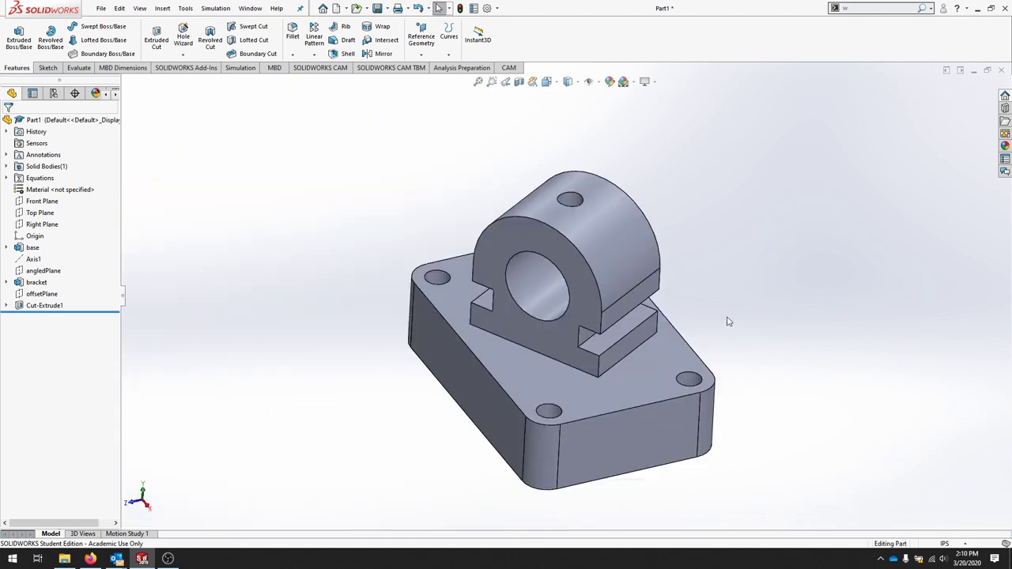